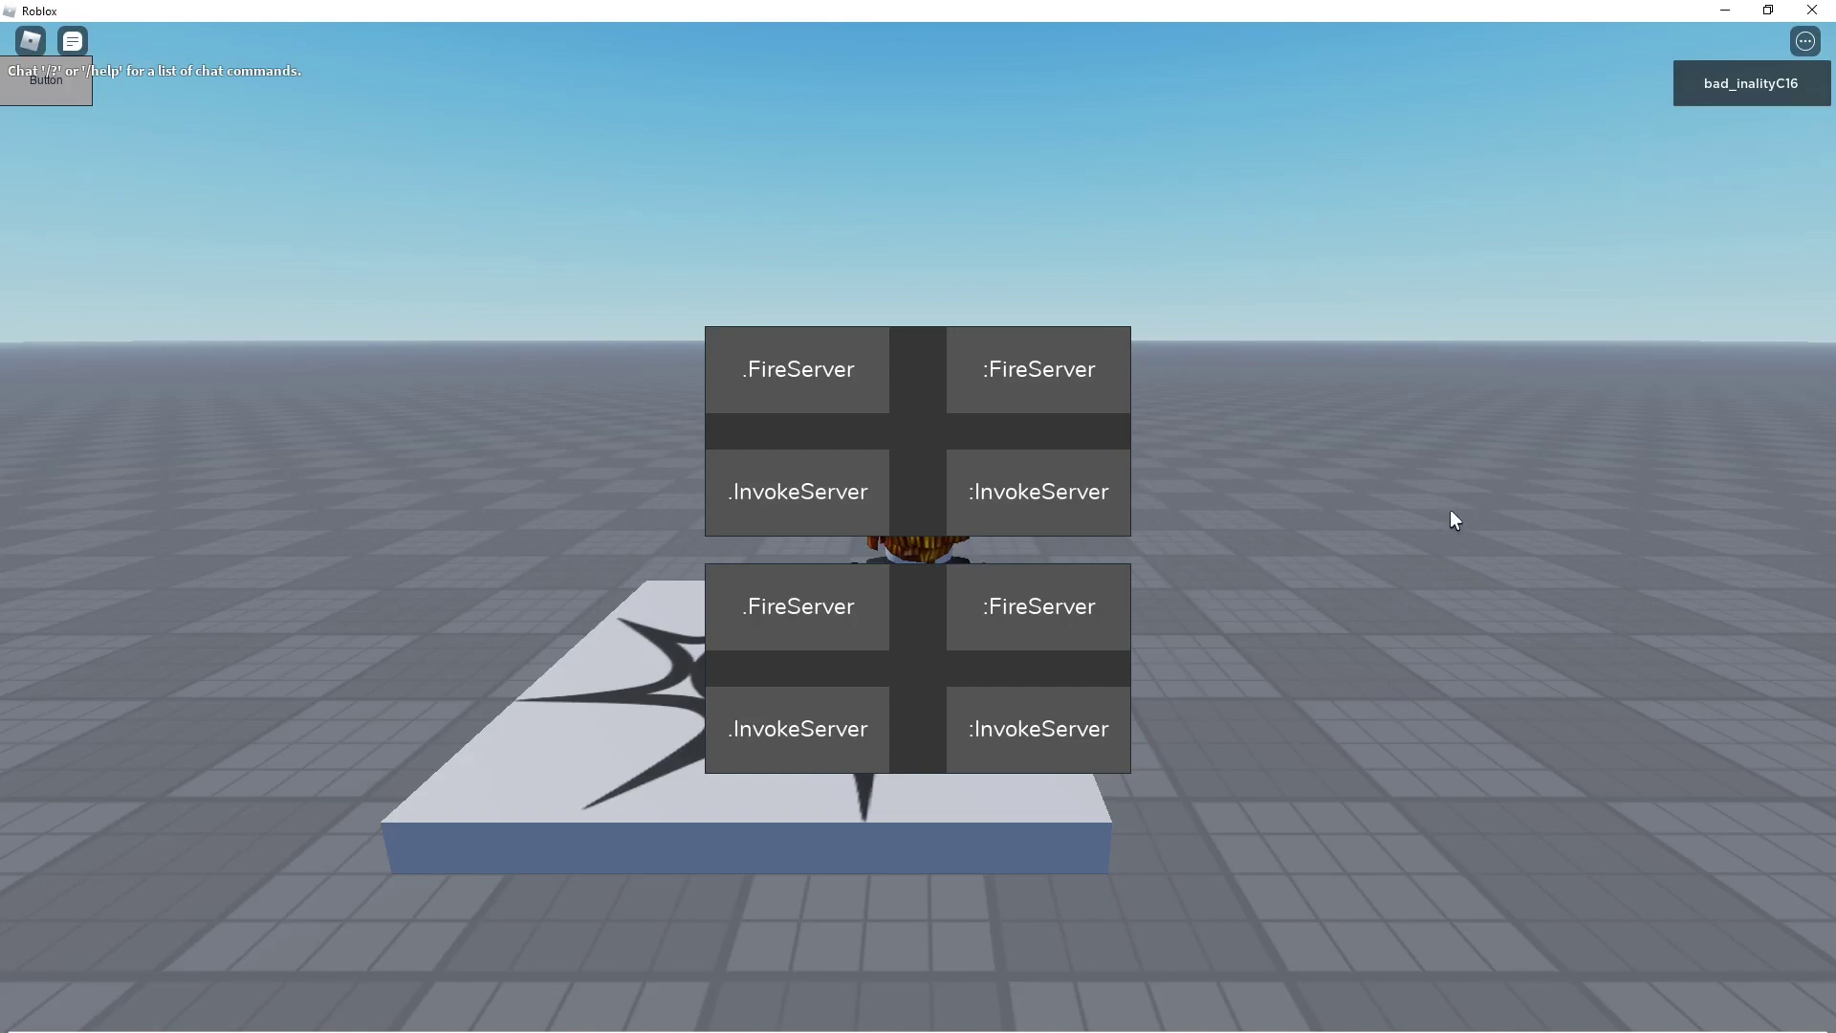
{"action": "key", "text": "Insert"}
{"action": "left_click", "coordinate": [454, 236]}
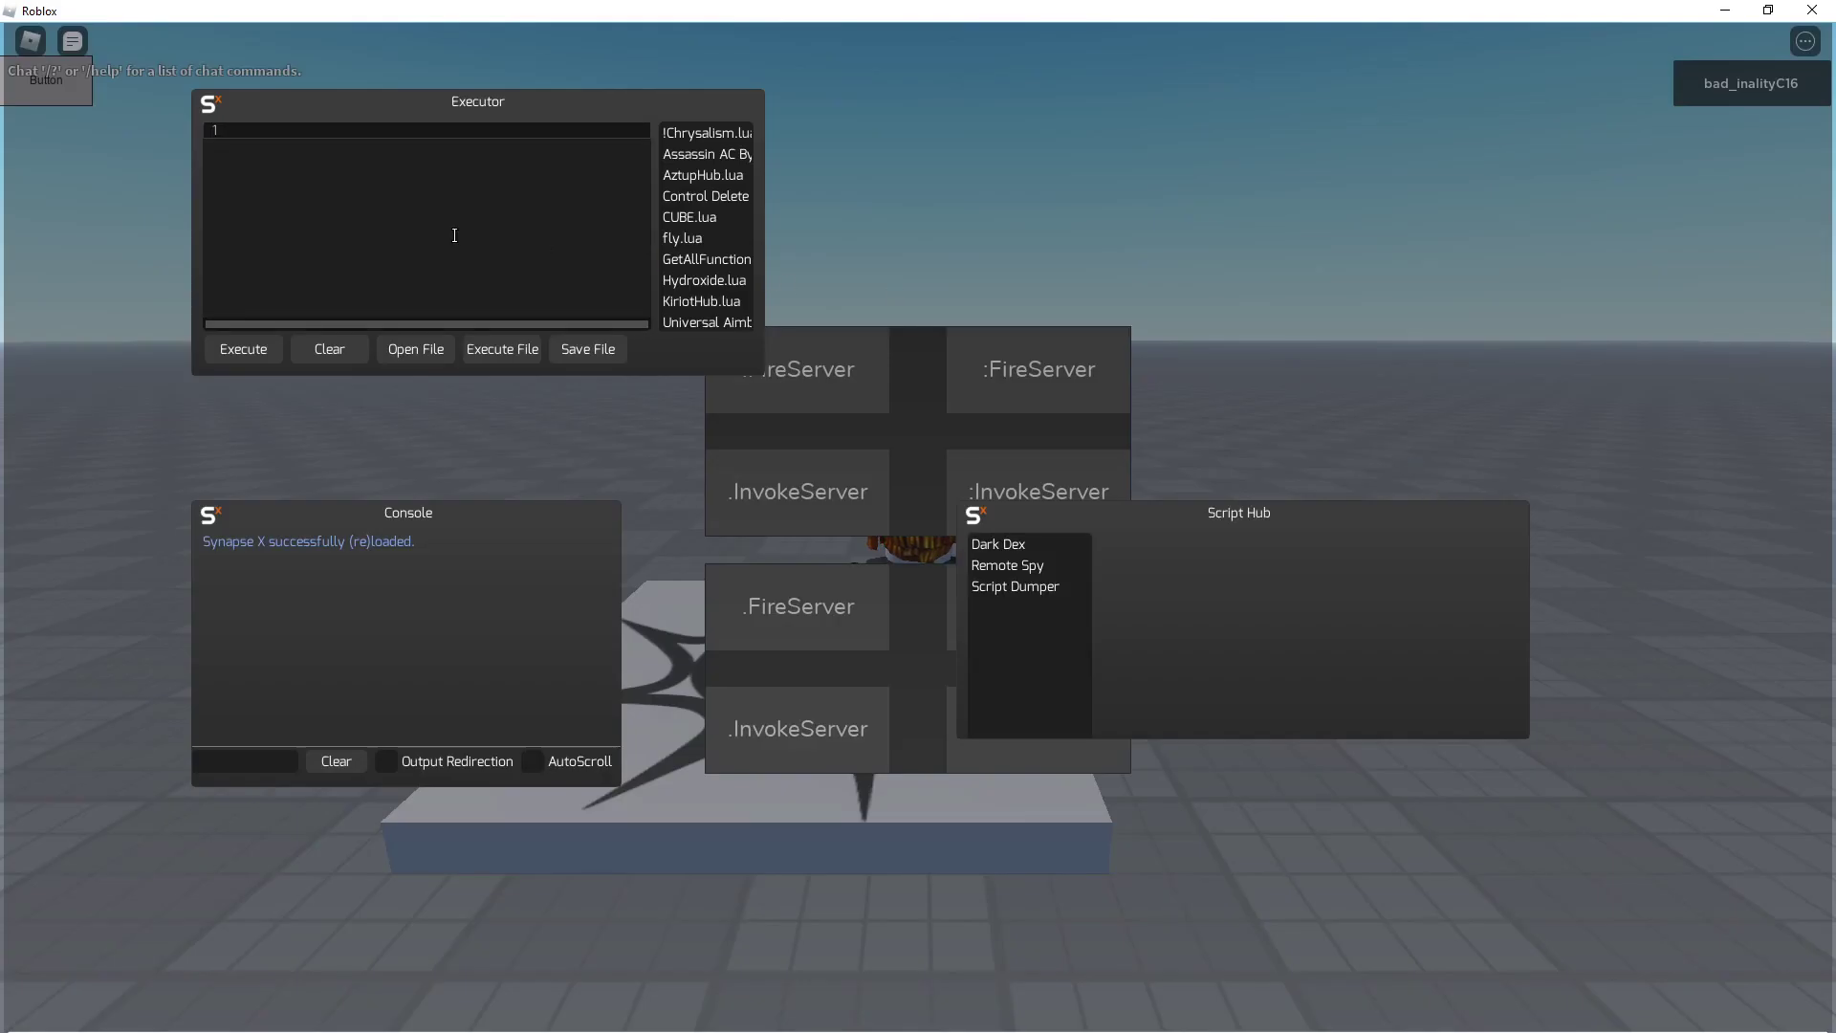
{"action": "type", "text": "loadstring"}
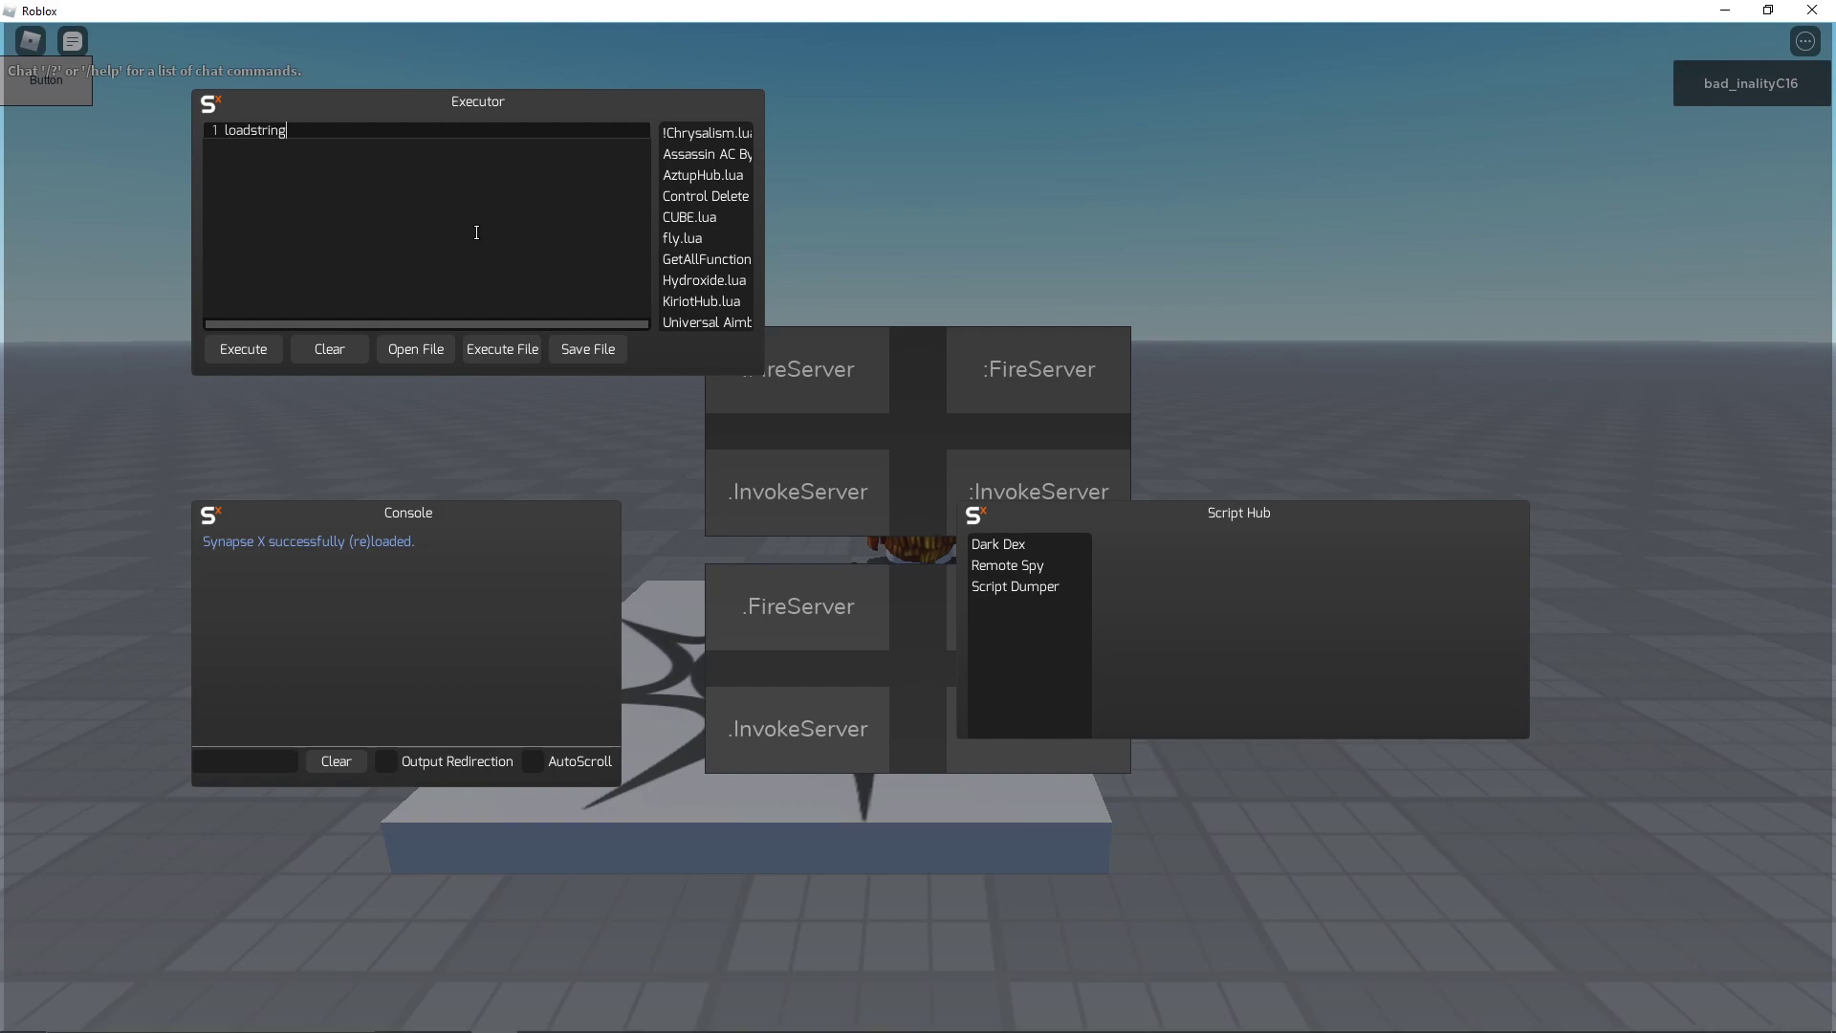
{"action": "type", "text": "(game:Httpg"}
{"action": "key", "text": "BackSpace"}
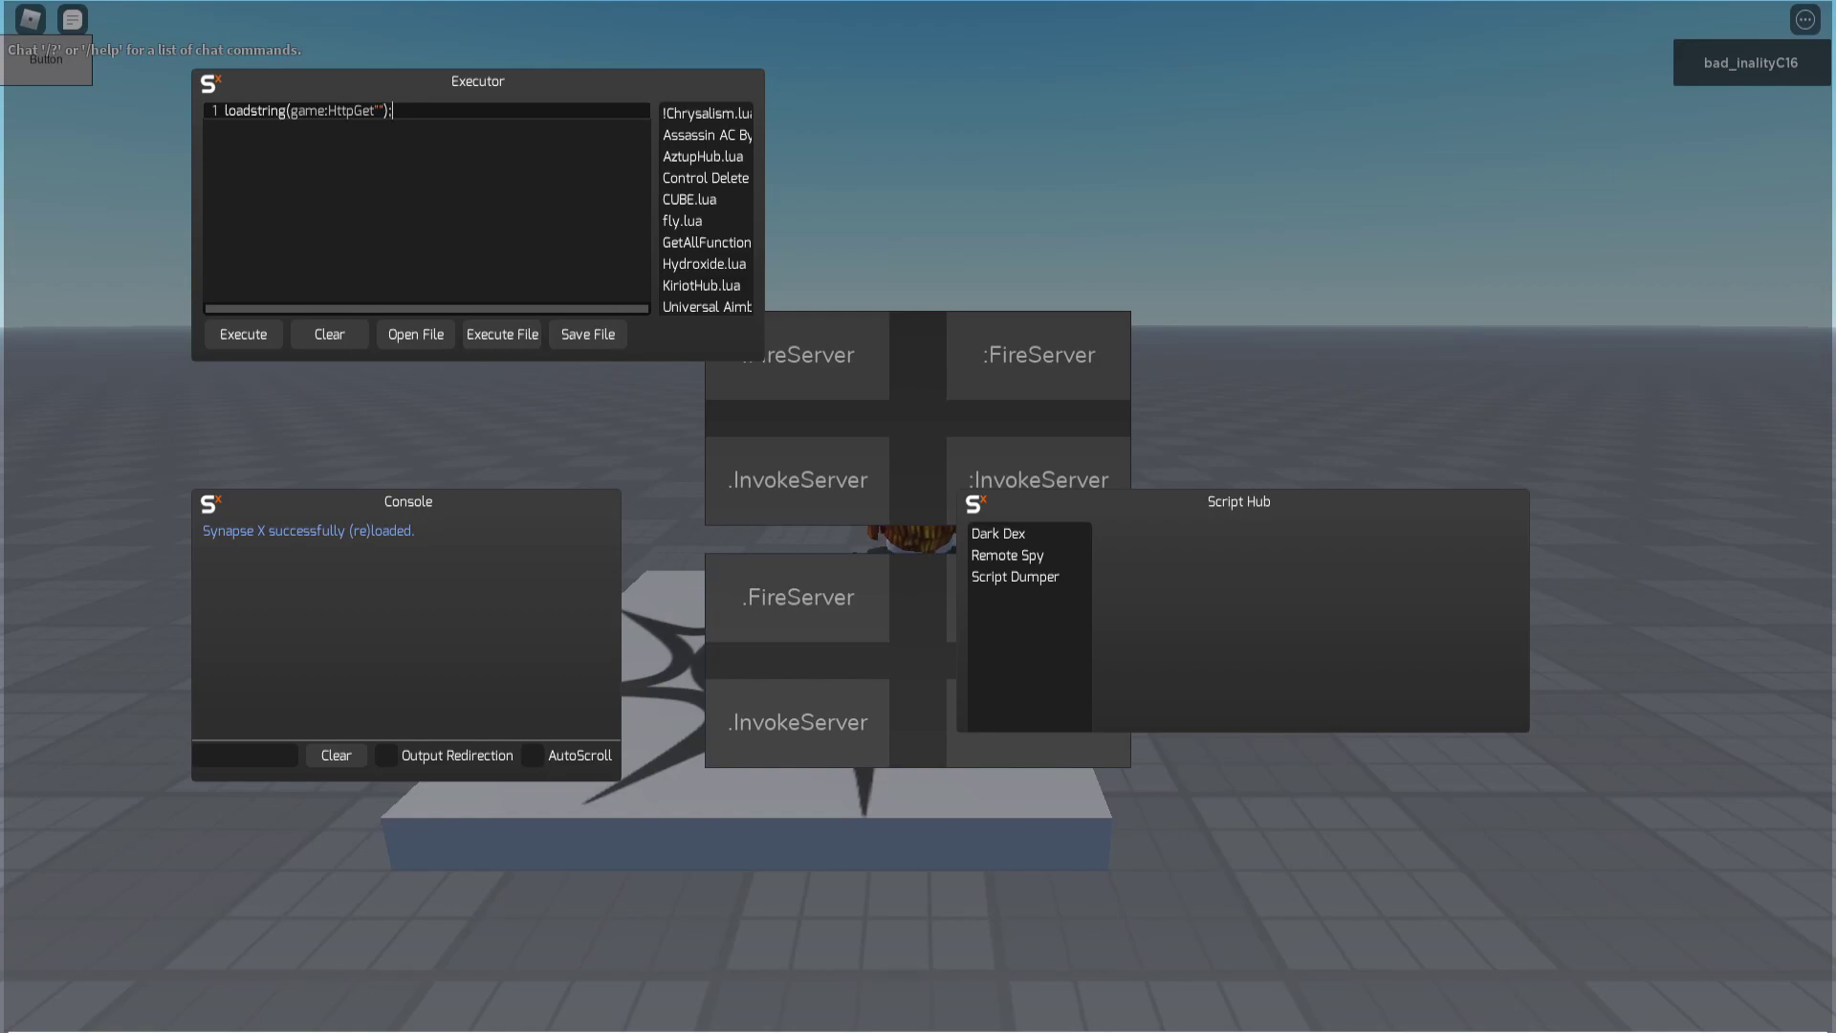
{"action": "left_click", "coordinate": [4, 464]}
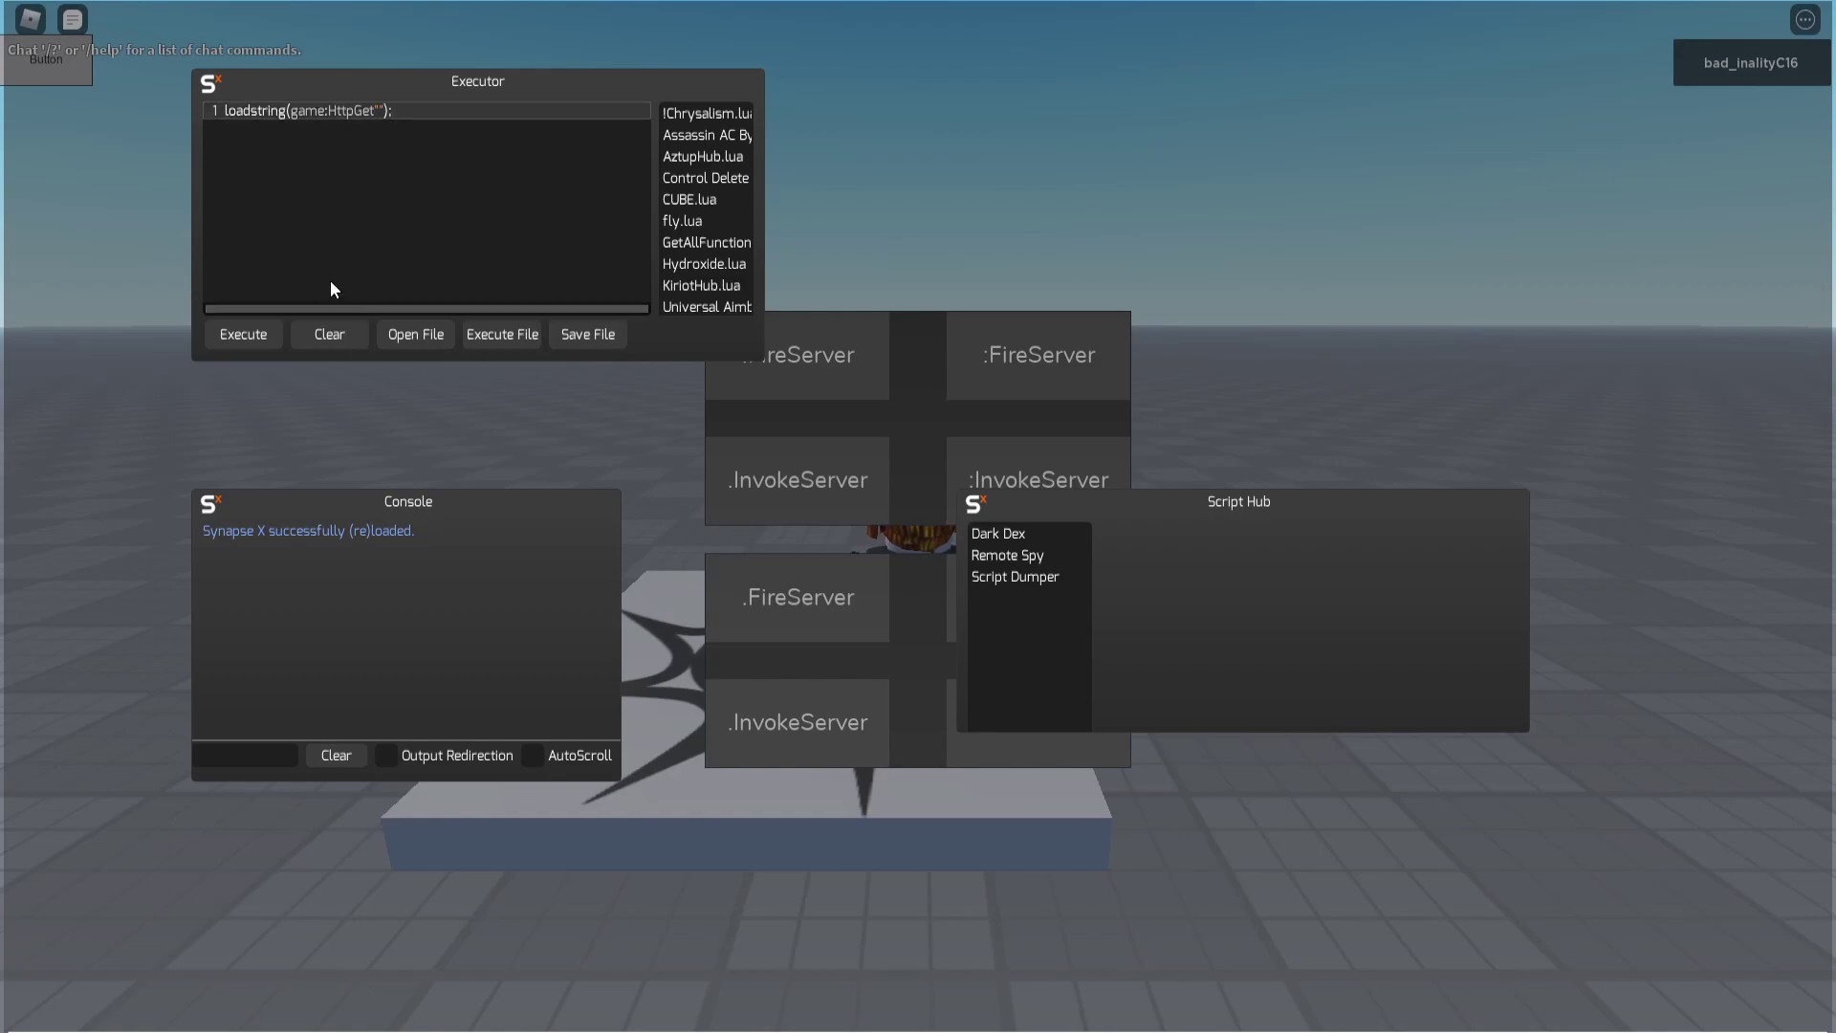
{"action": "left_click", "coordinate": [393, 114]}
{"action": "type", "text": "https://gitlab.com/te4224/Scripts/-/raw/main/Chrysalism/V1/init.lua"}
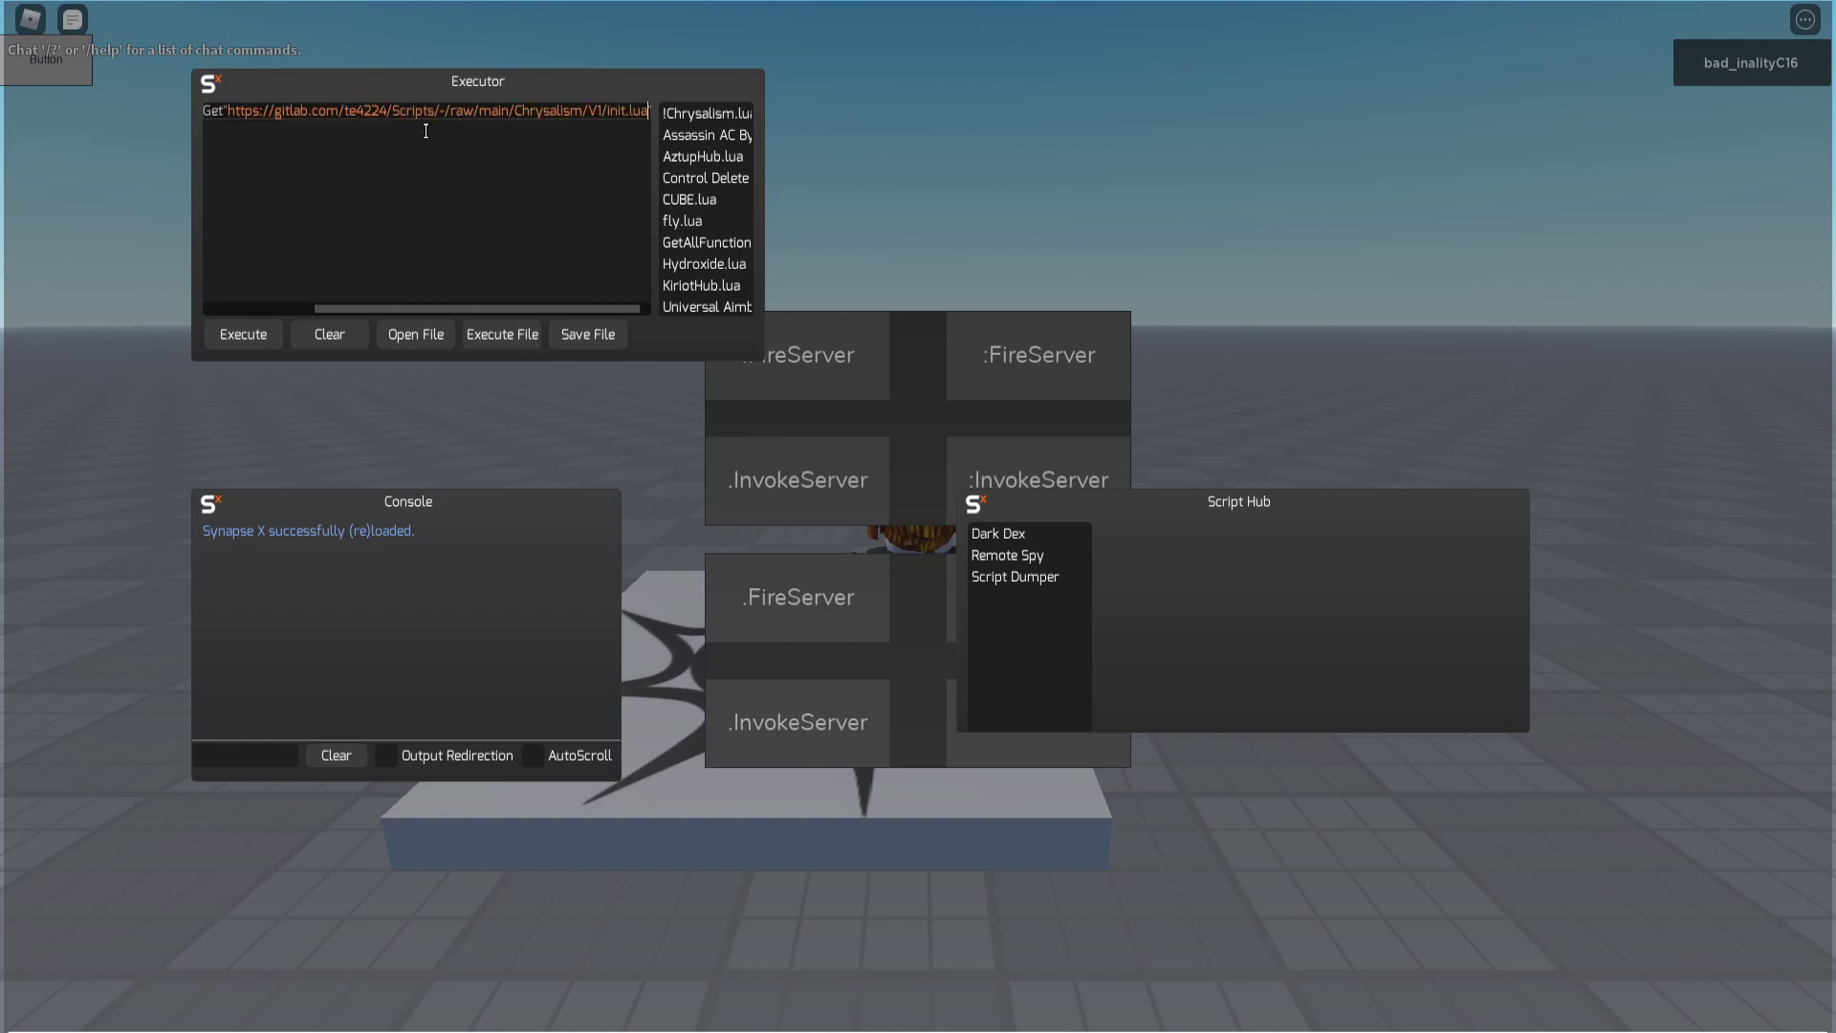
Try to run the loader script, then return to the executor.
{"action": "left_click", "coordinate": [220, 325]}
{"action": "key", "text": "Insert"}
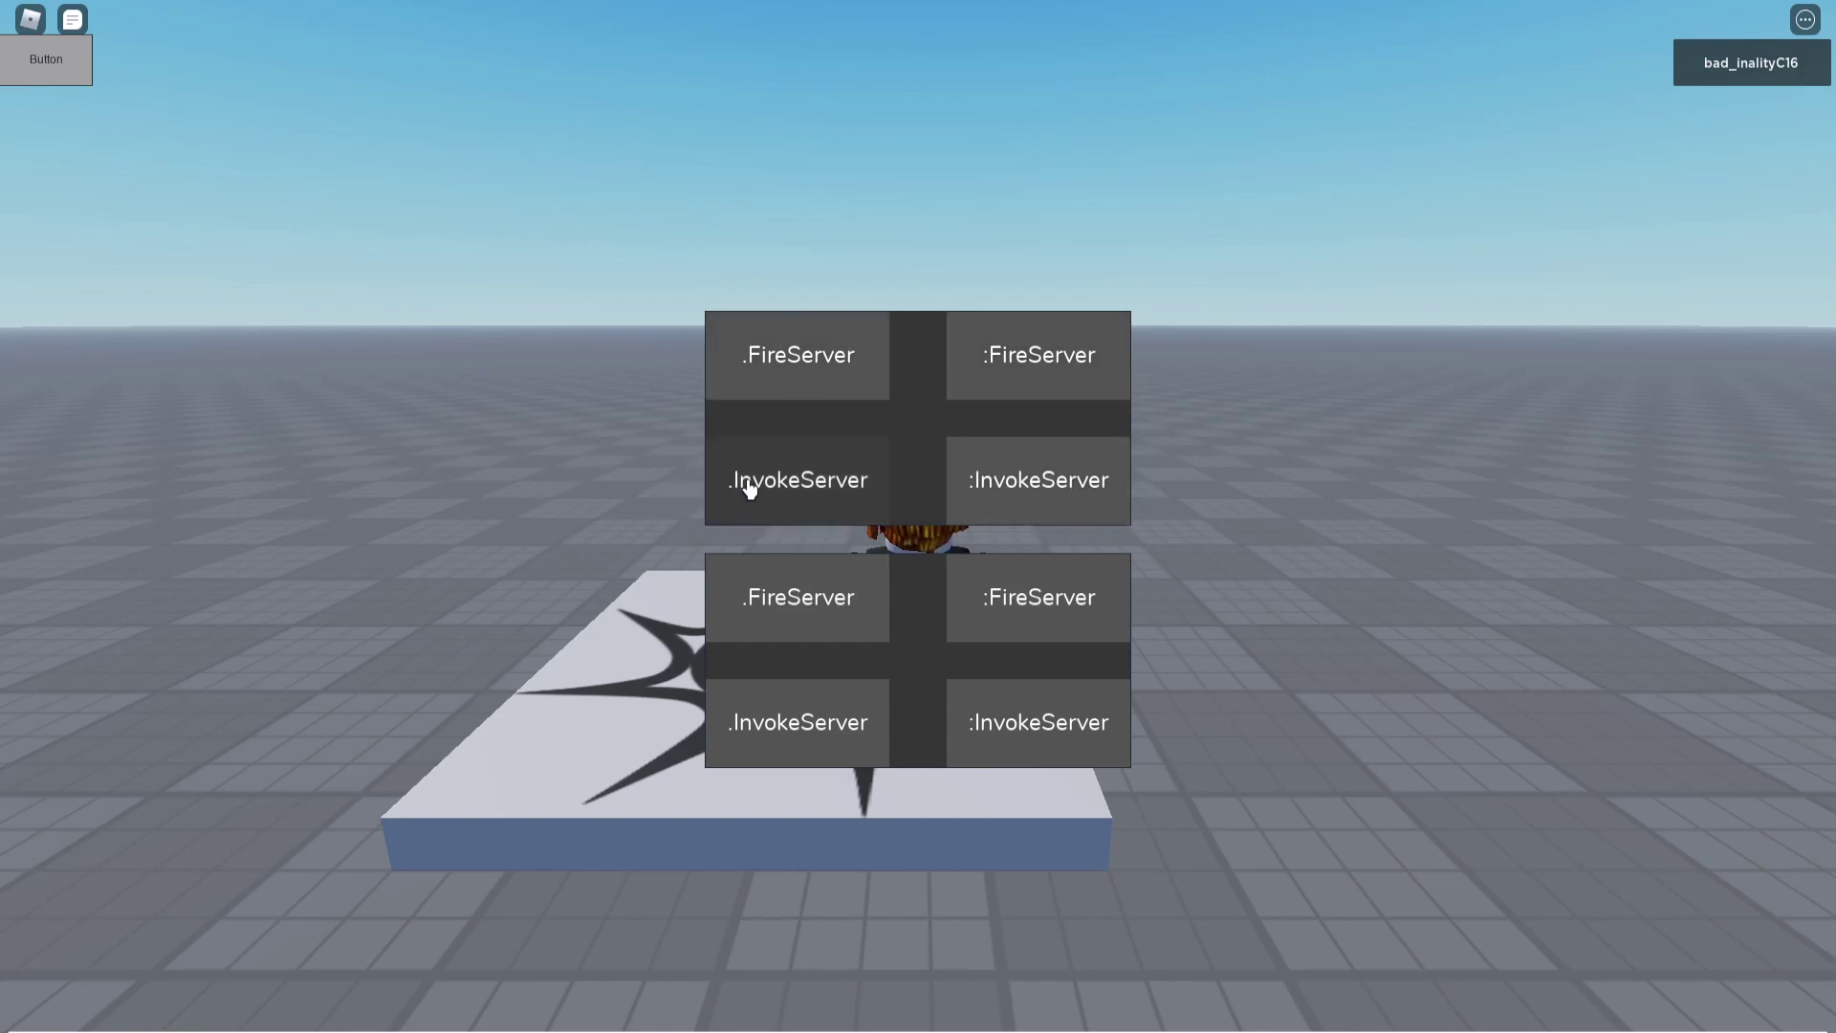
{"action": "key", "text": "Insert"}
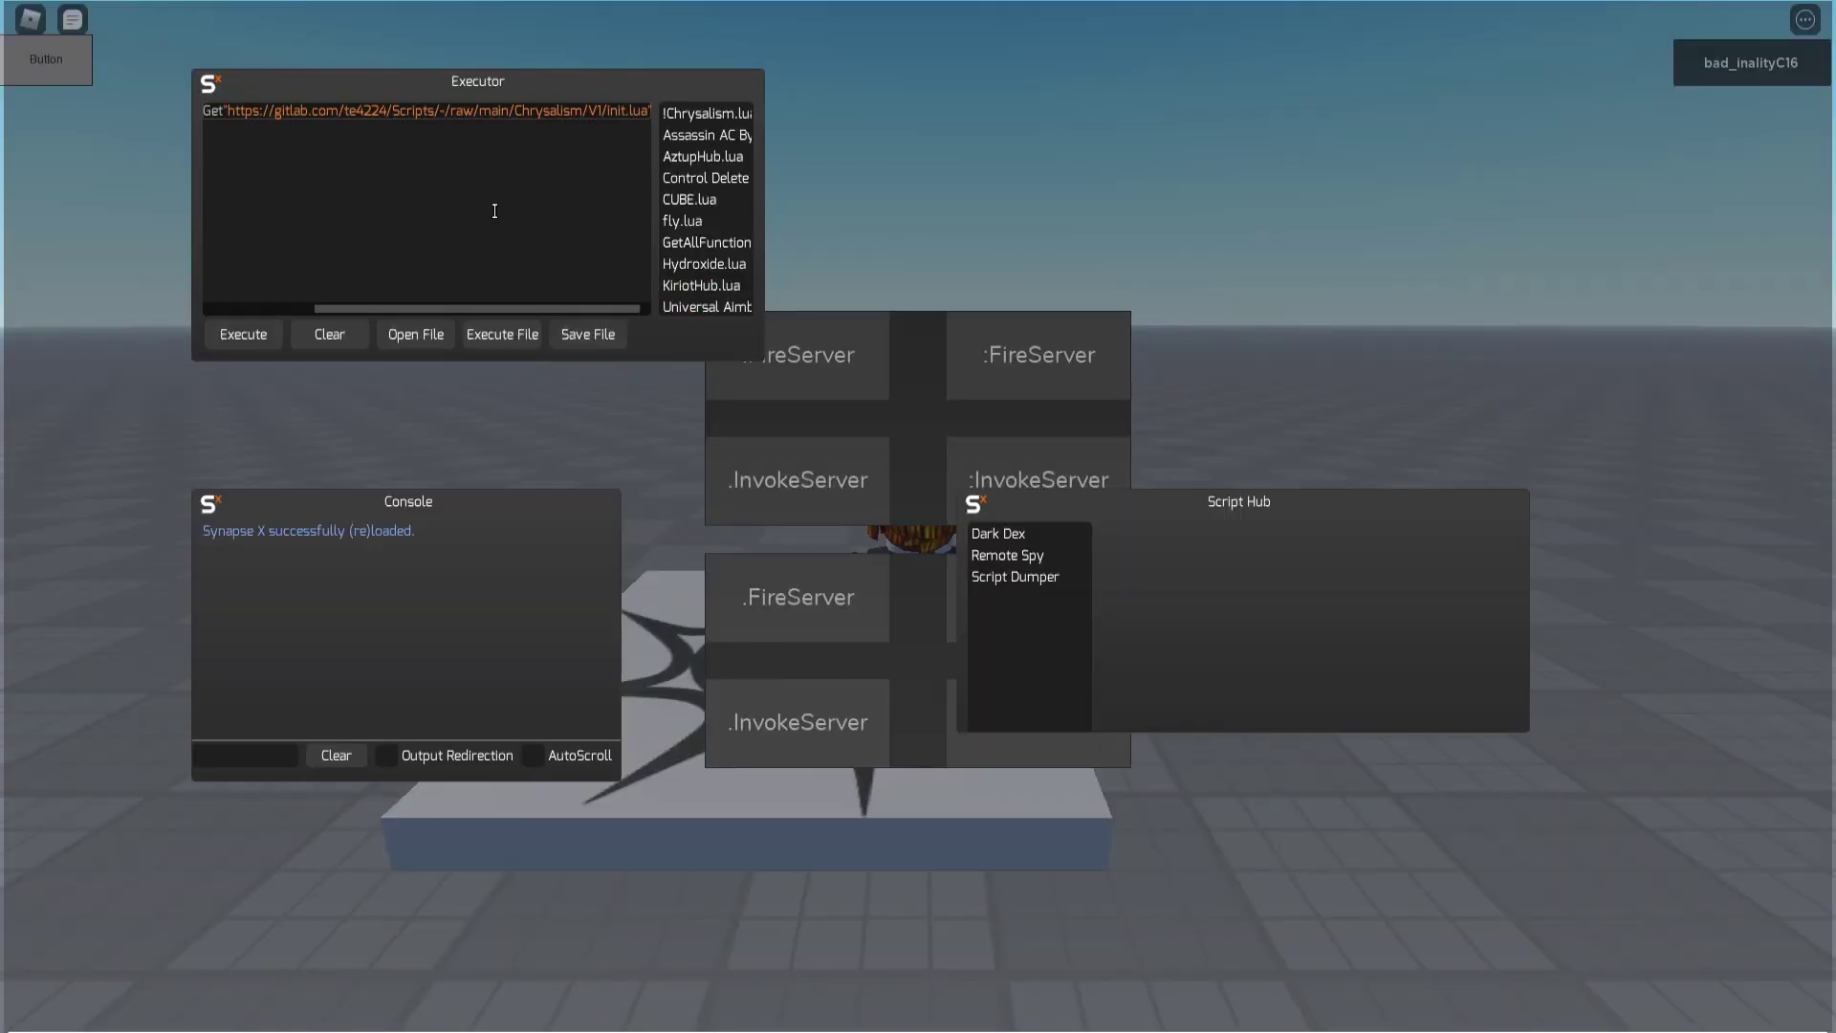
Append the call parentheses () after the loadstring expression and execute the loader script.
{"action": "key", "text": "End"}
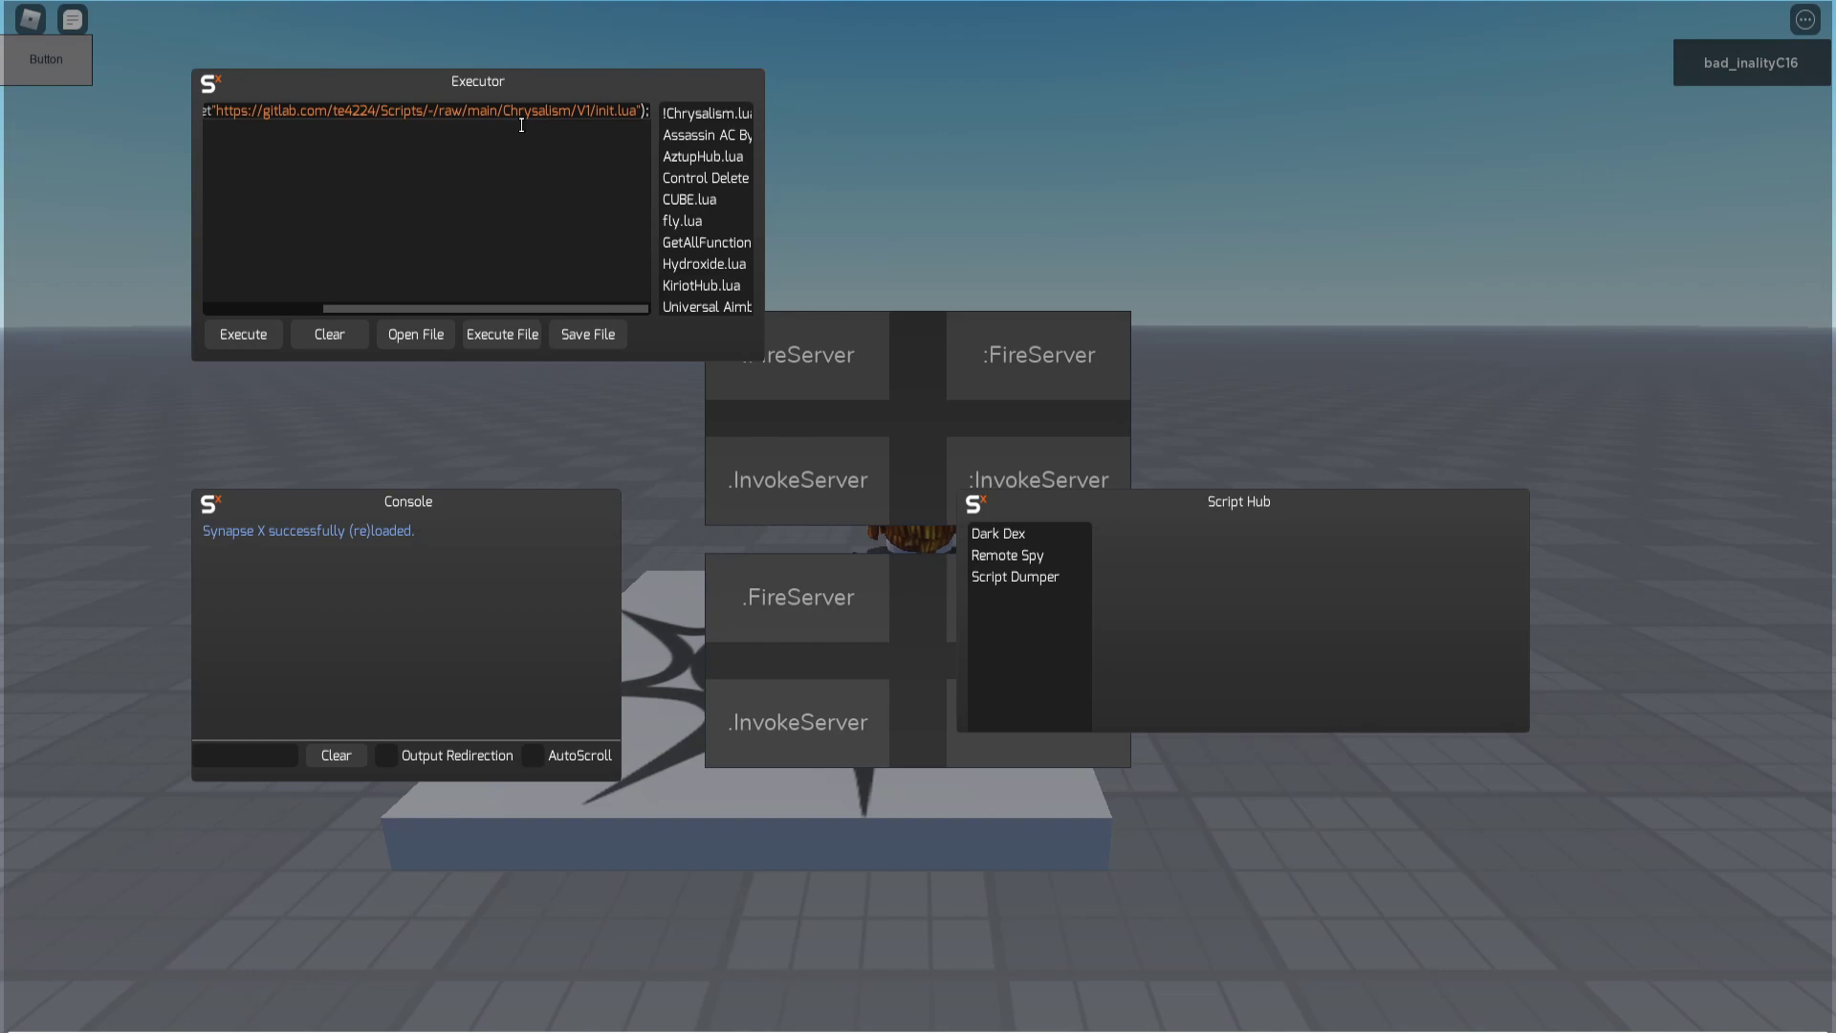
{"action": "left_click_drag", "start_coordinate": [402, 308], "coordinate": [445, 312]}
{"action": "type", "text": "()"}
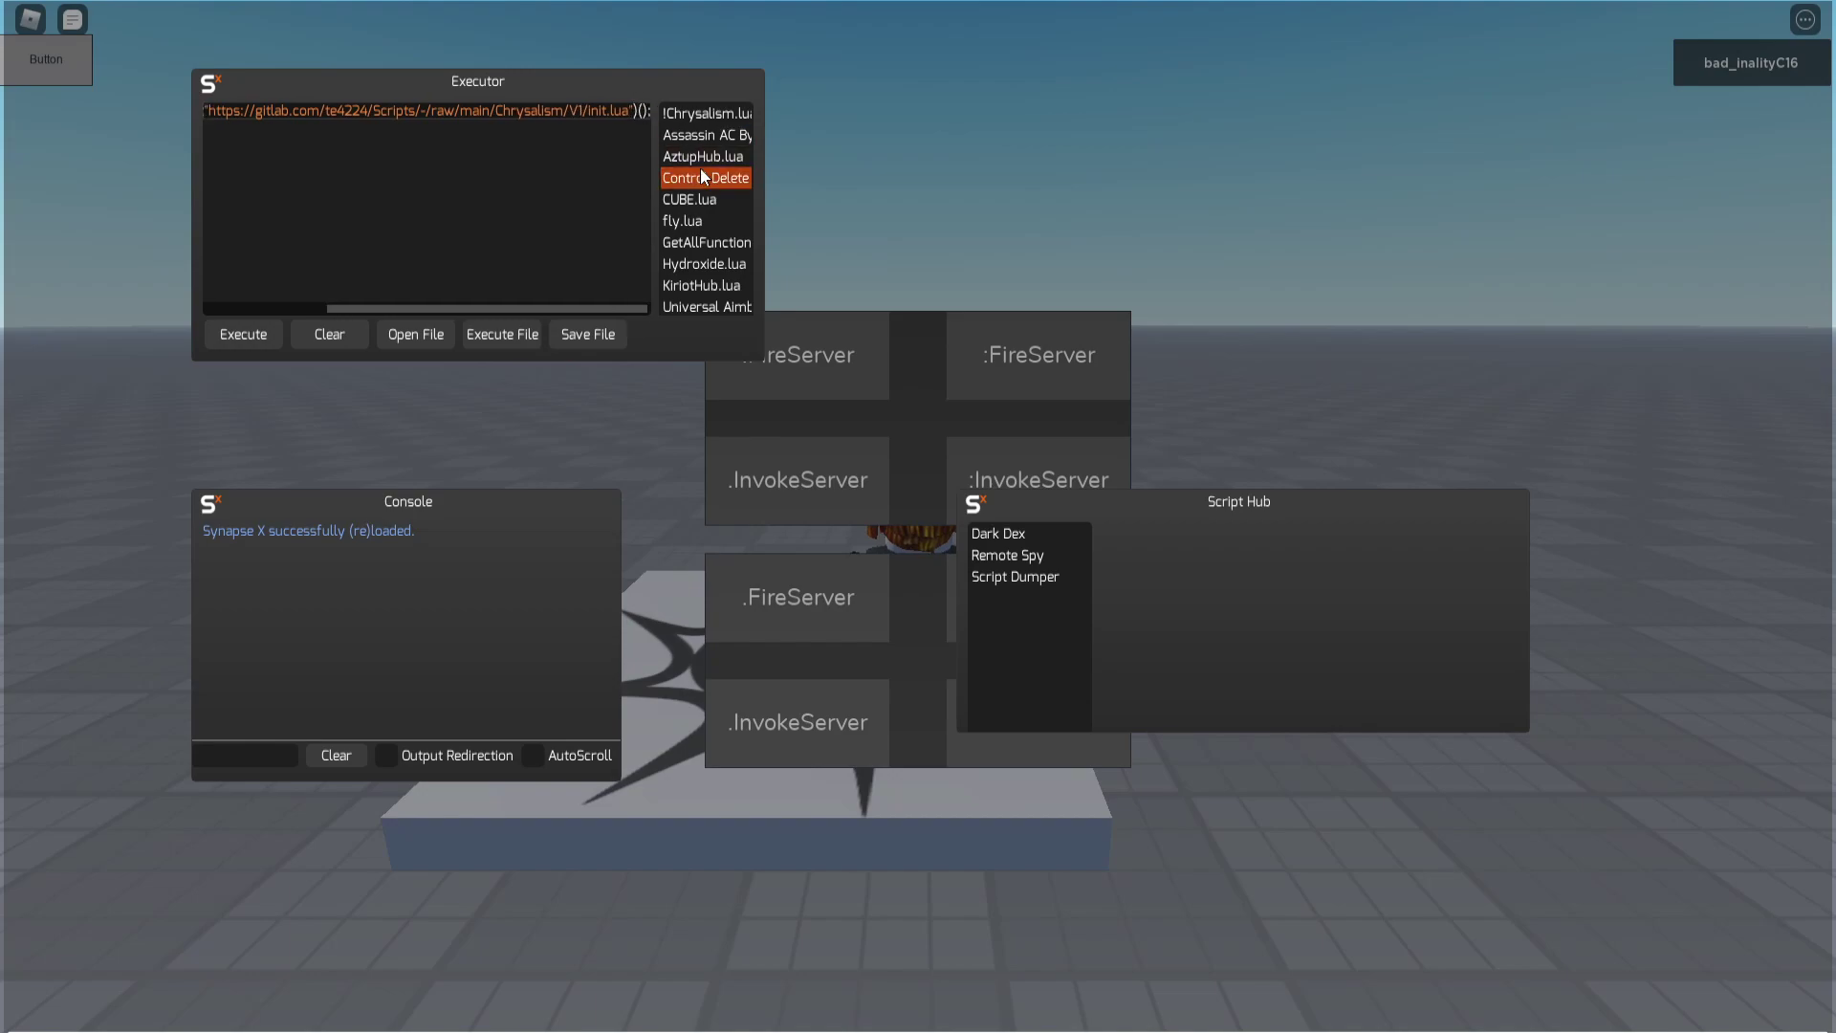
{"action": "left_click", "coordinate": [243, 335]}
Hide the executor, move the Chrysalism window clear of the test panels, and open its Remote Spy.
{"action": "key", "text": "Insert"}
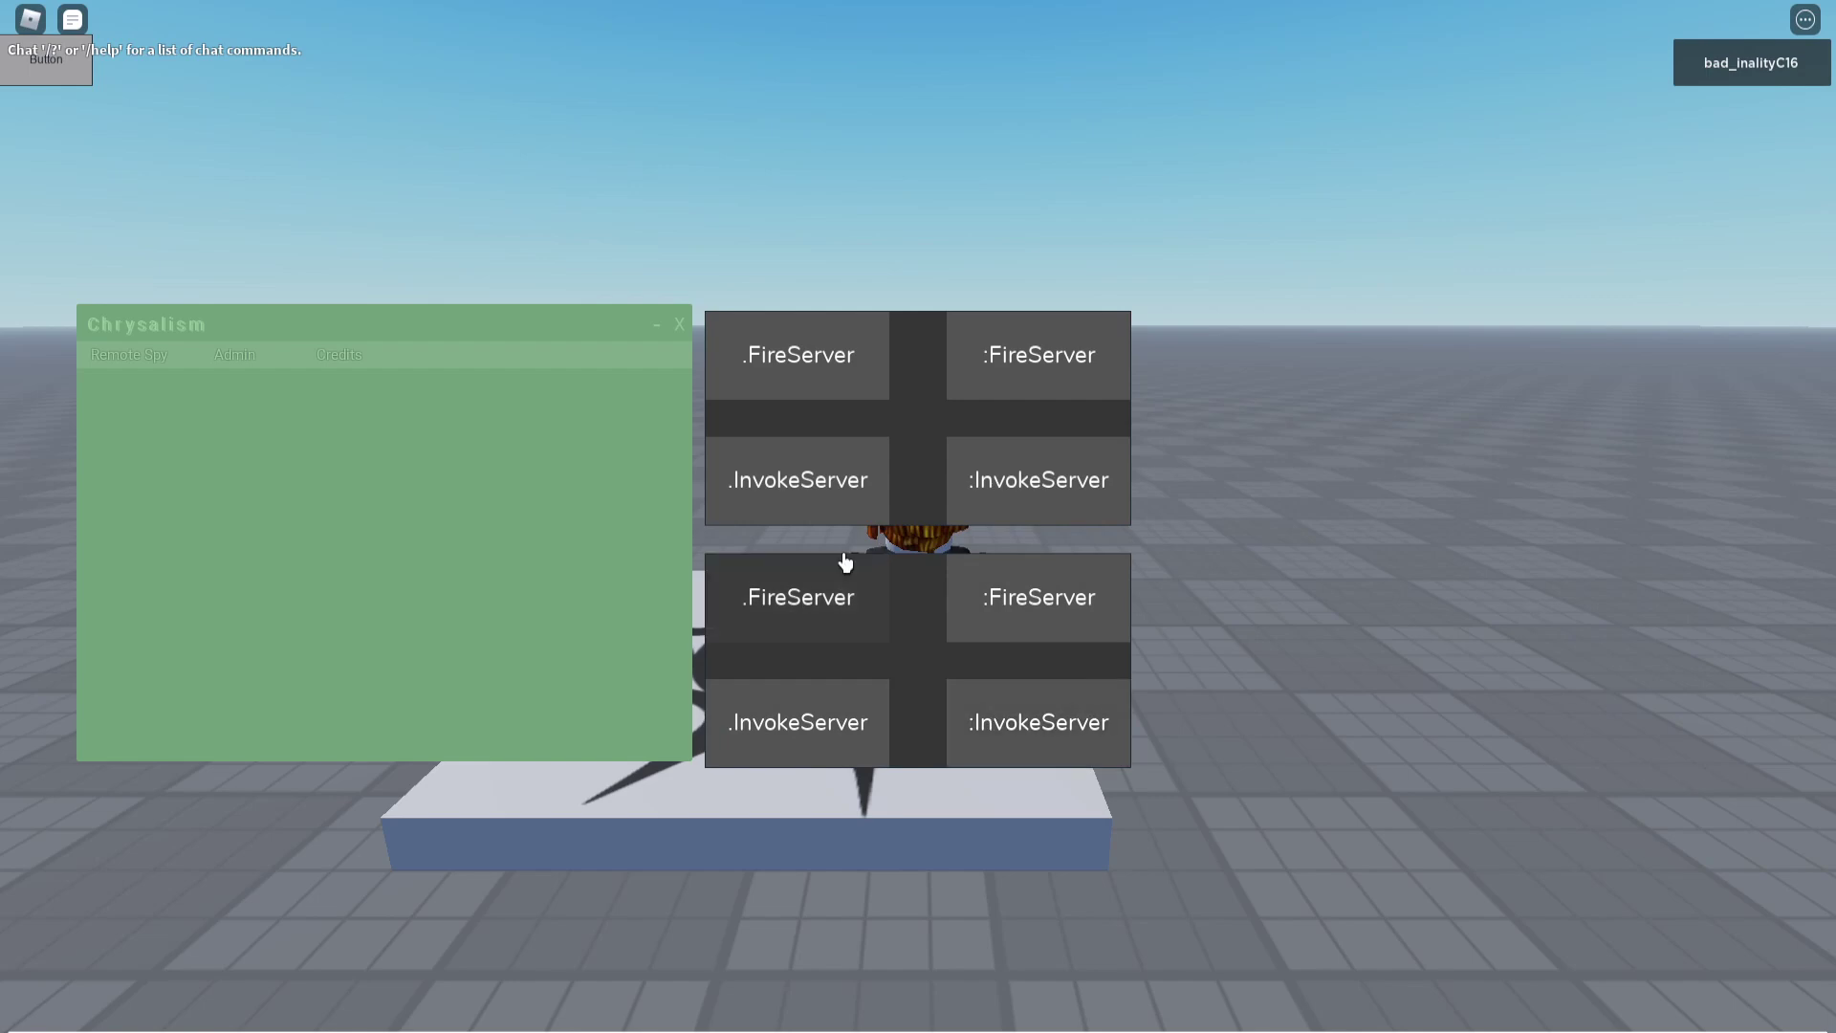
{"action": "left_click_drag", "start_coordinate": [404, 352], "coordinate": [1455, 205]}
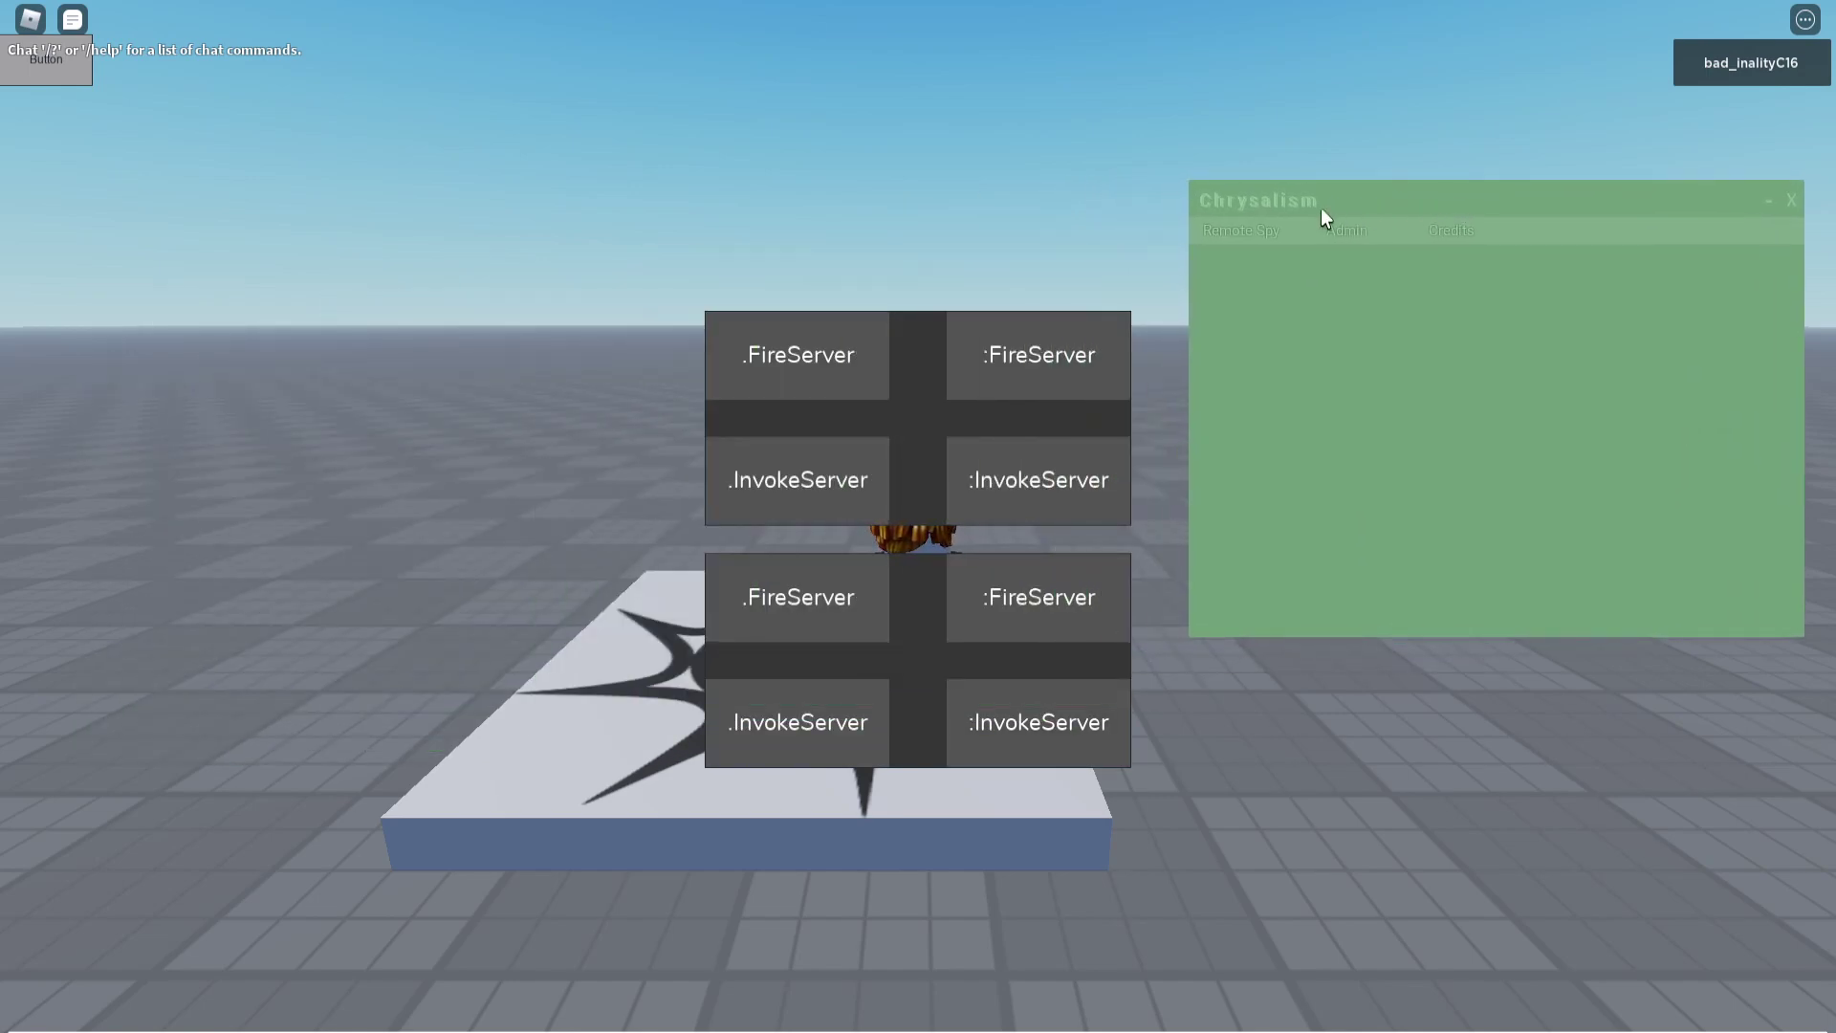
{"action": "left_click", "coordinate": [1279, 229]}
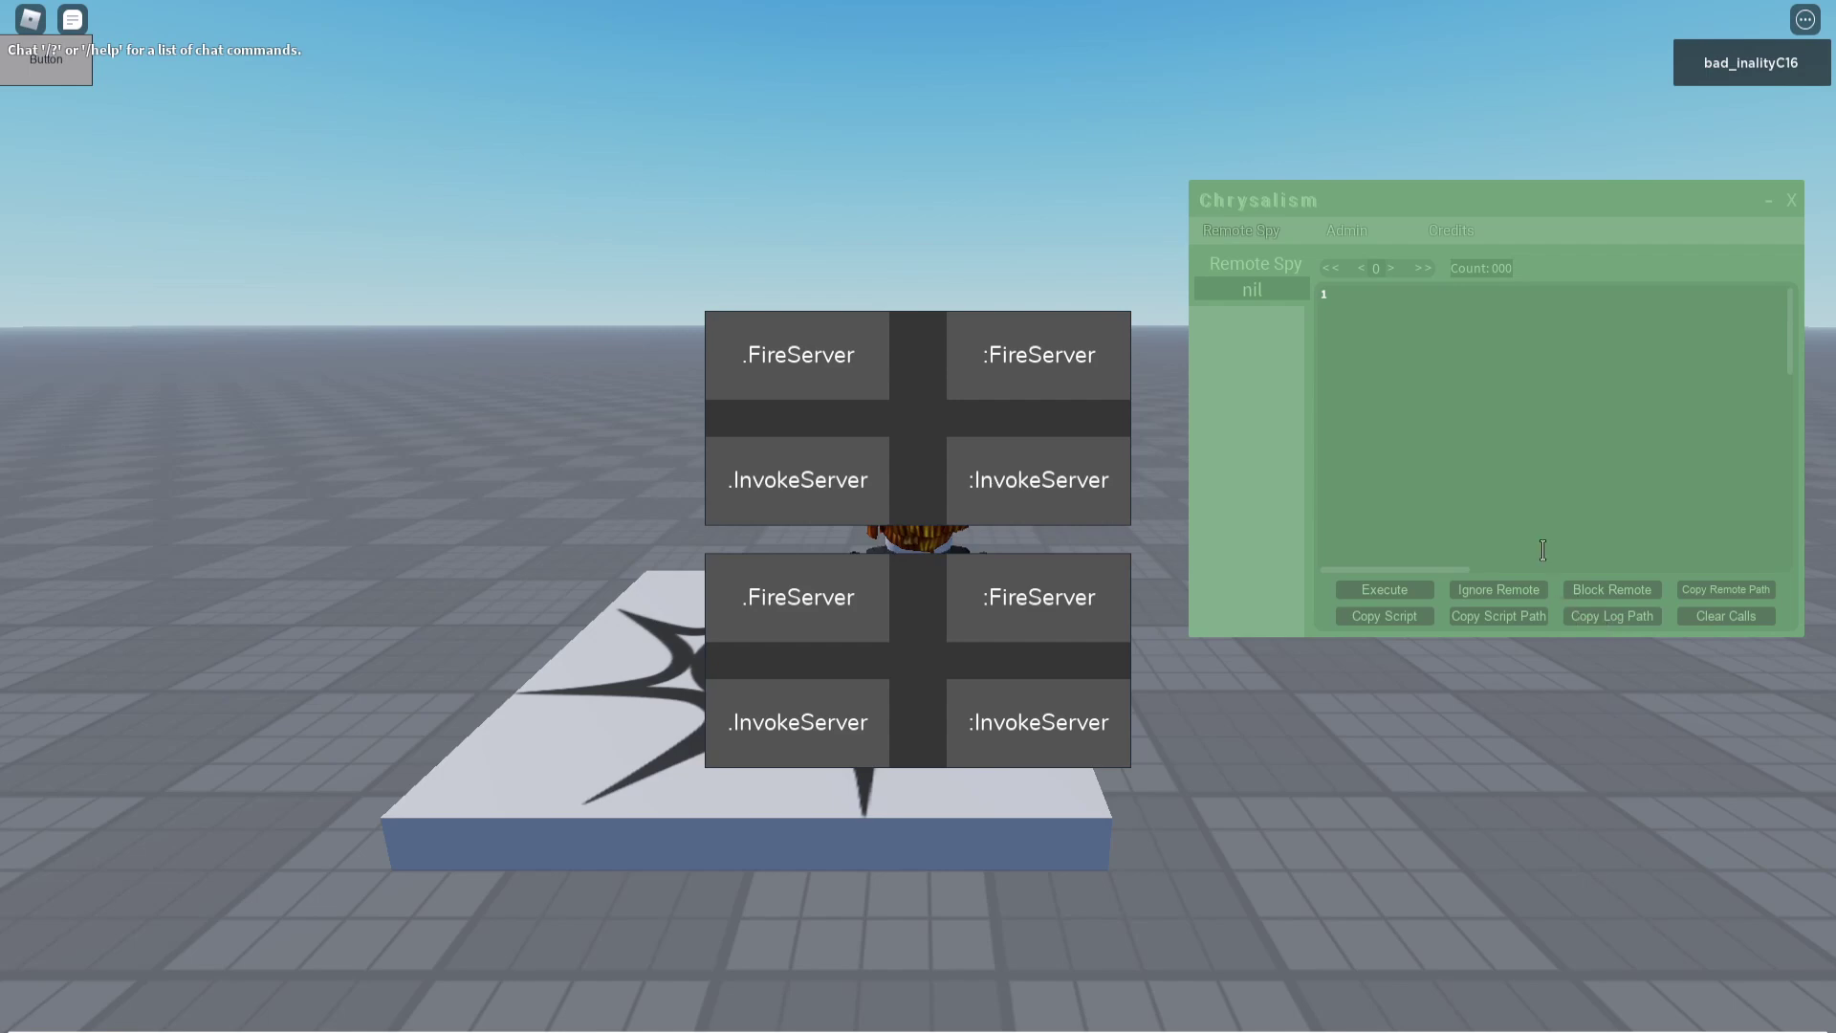
Trigger the first panel's .FireServer and .InvokeServer calls and view the logged RemoteFunction and RemoteEvent entries.
{"action": "left_click", "coordinate": [776, 367]}
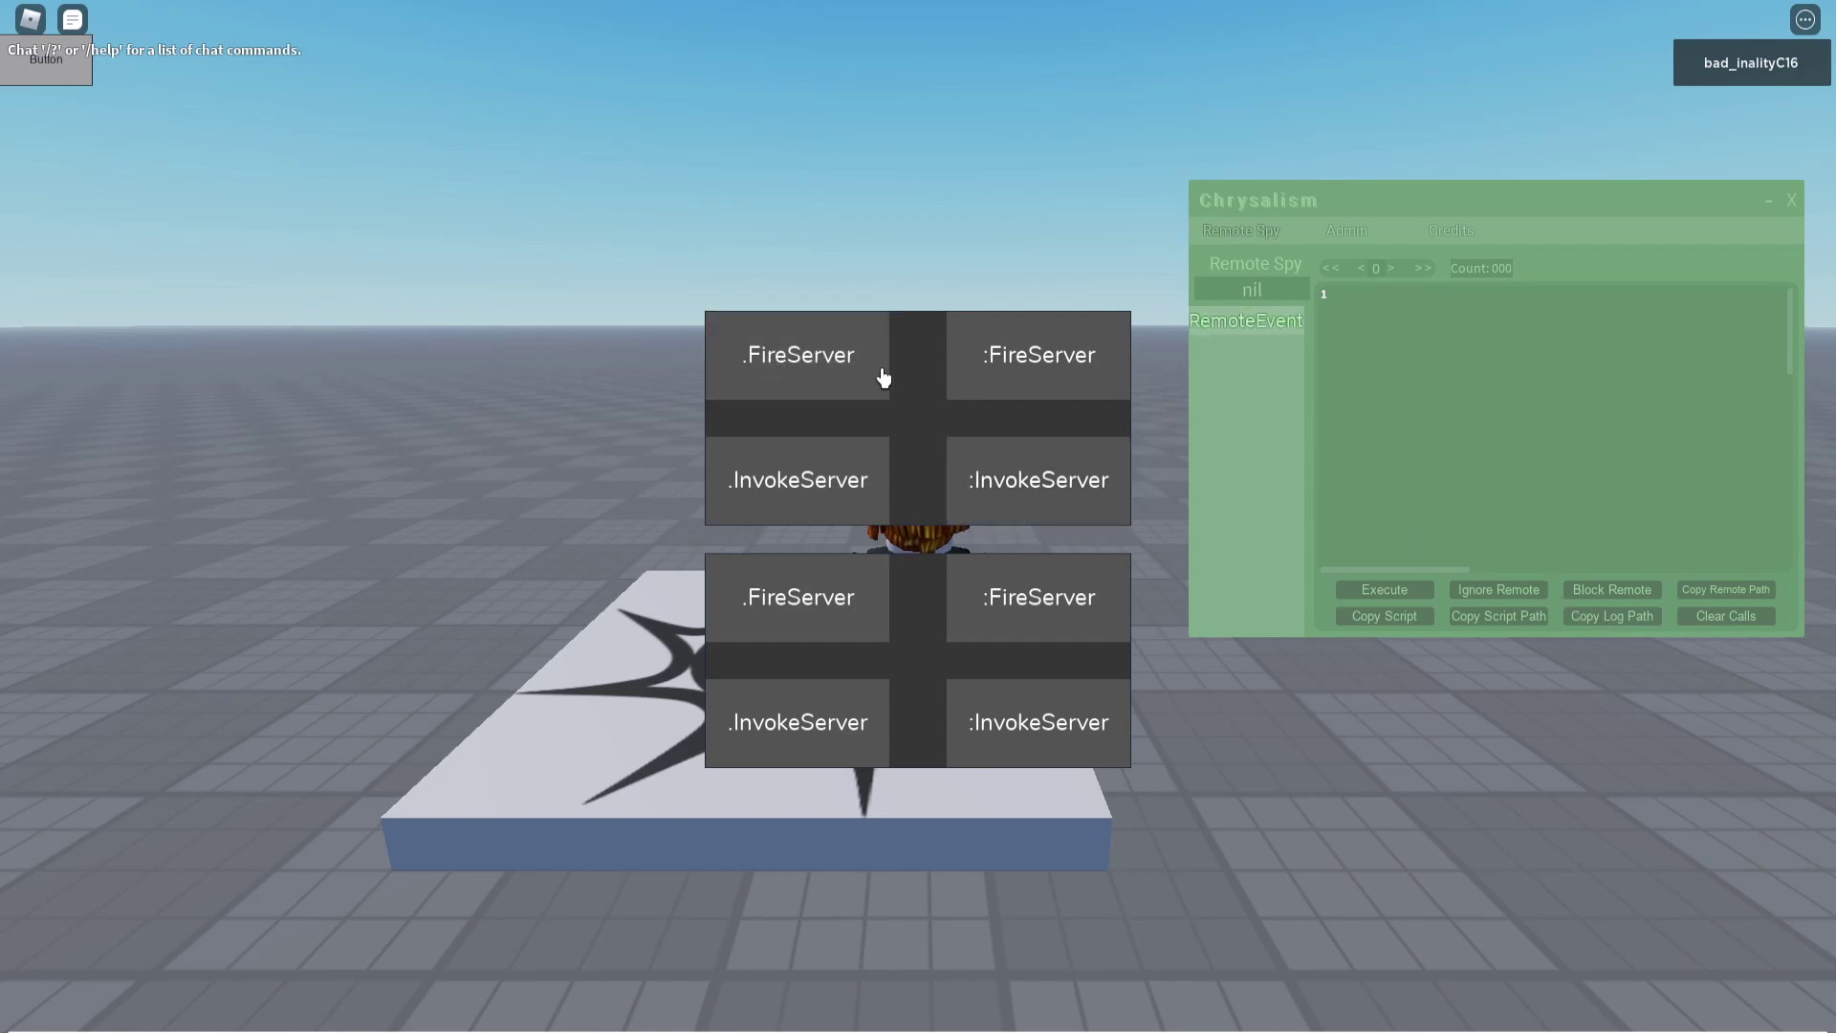
{"action": "left_click", "coordinate": [848, 492]}
{"action": "left_click", "coordinate": [1263, 361]}
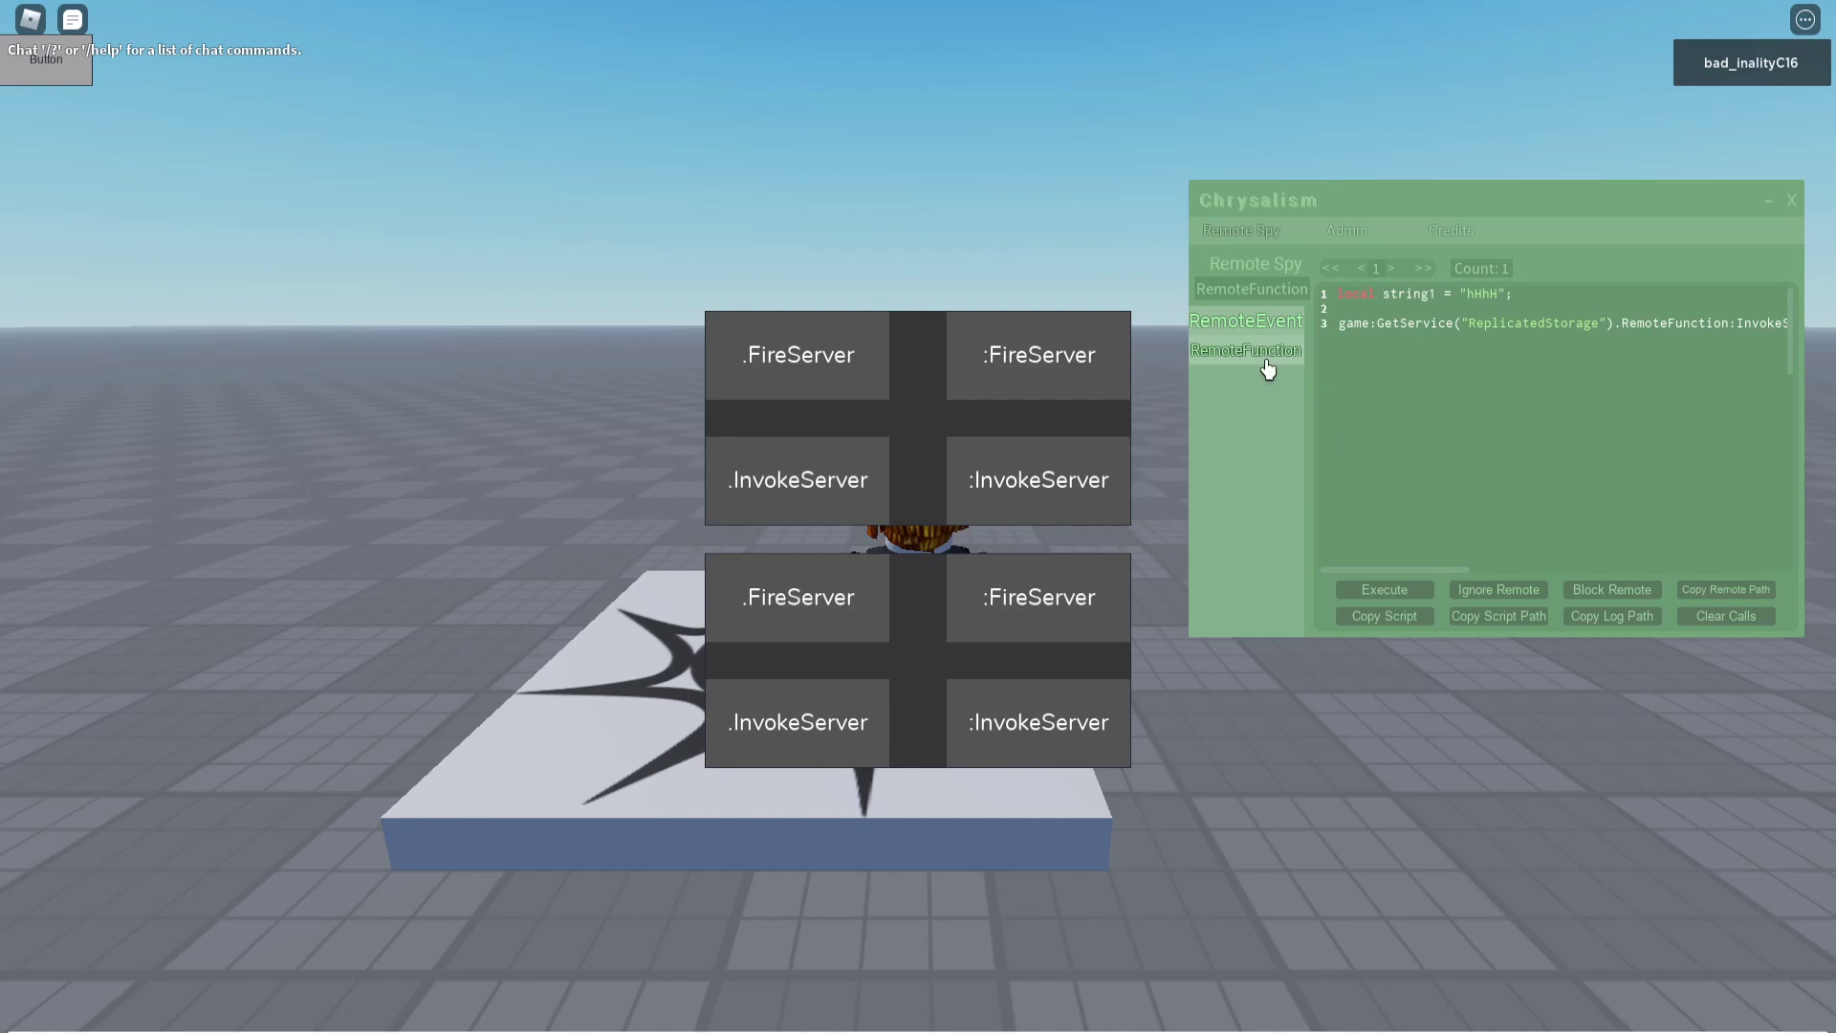
{"action": "left_click", "coordinate": [1253, 325]}
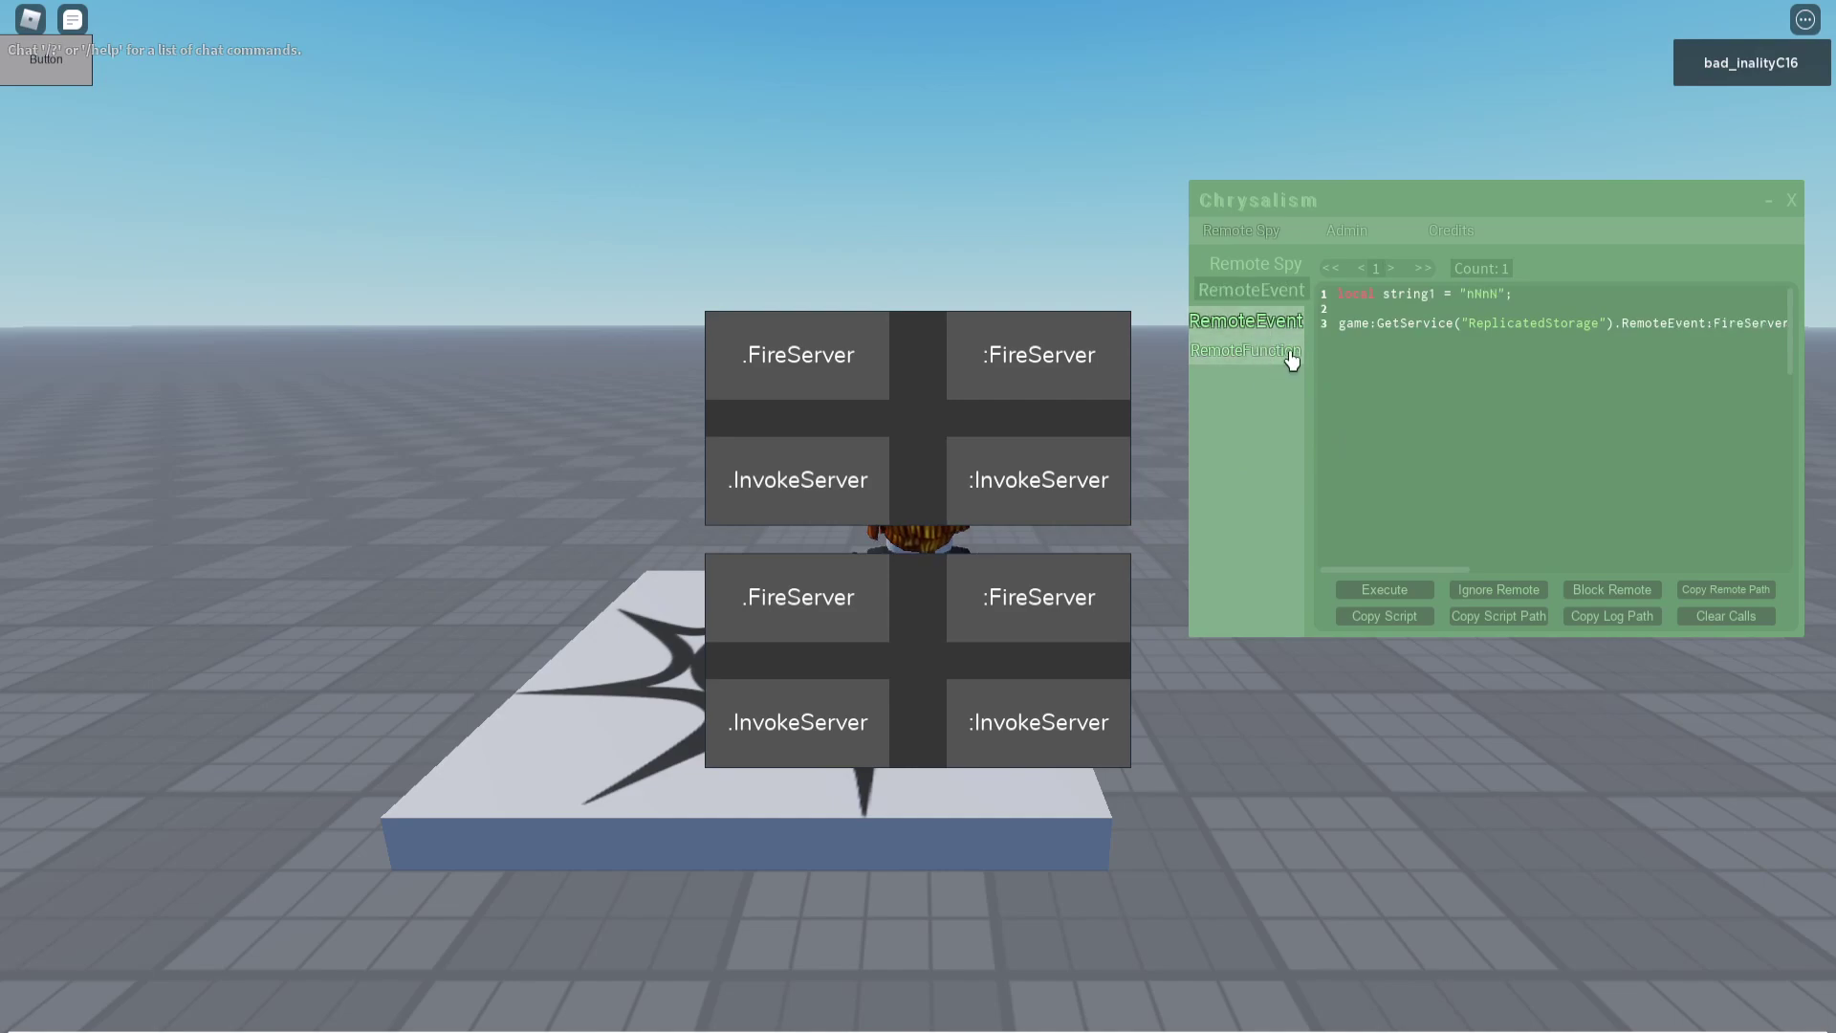
Trigger more .FireServer calls from the first panel and page through the RemoteEvent log to call 8.
{"action": "double_click", "coordinate": [799, 375]}
{"action": "left_click", "coordinate": [1393, 270]}
{"action": "left_click", "coordinate": [1392, 270]}
{"action": "left_click", "coordinate": [1392, 270]}
Replace the executor script with "local log = shared.Chrysalism.Environment.Logs[9];".
{"action": "key", "text": "Insert"}
{"action": "left_click", "coordinate": [492, 189]}
{"action": "key", "text": "ctrl+a"}
{"action": "type", "text": "lo"}
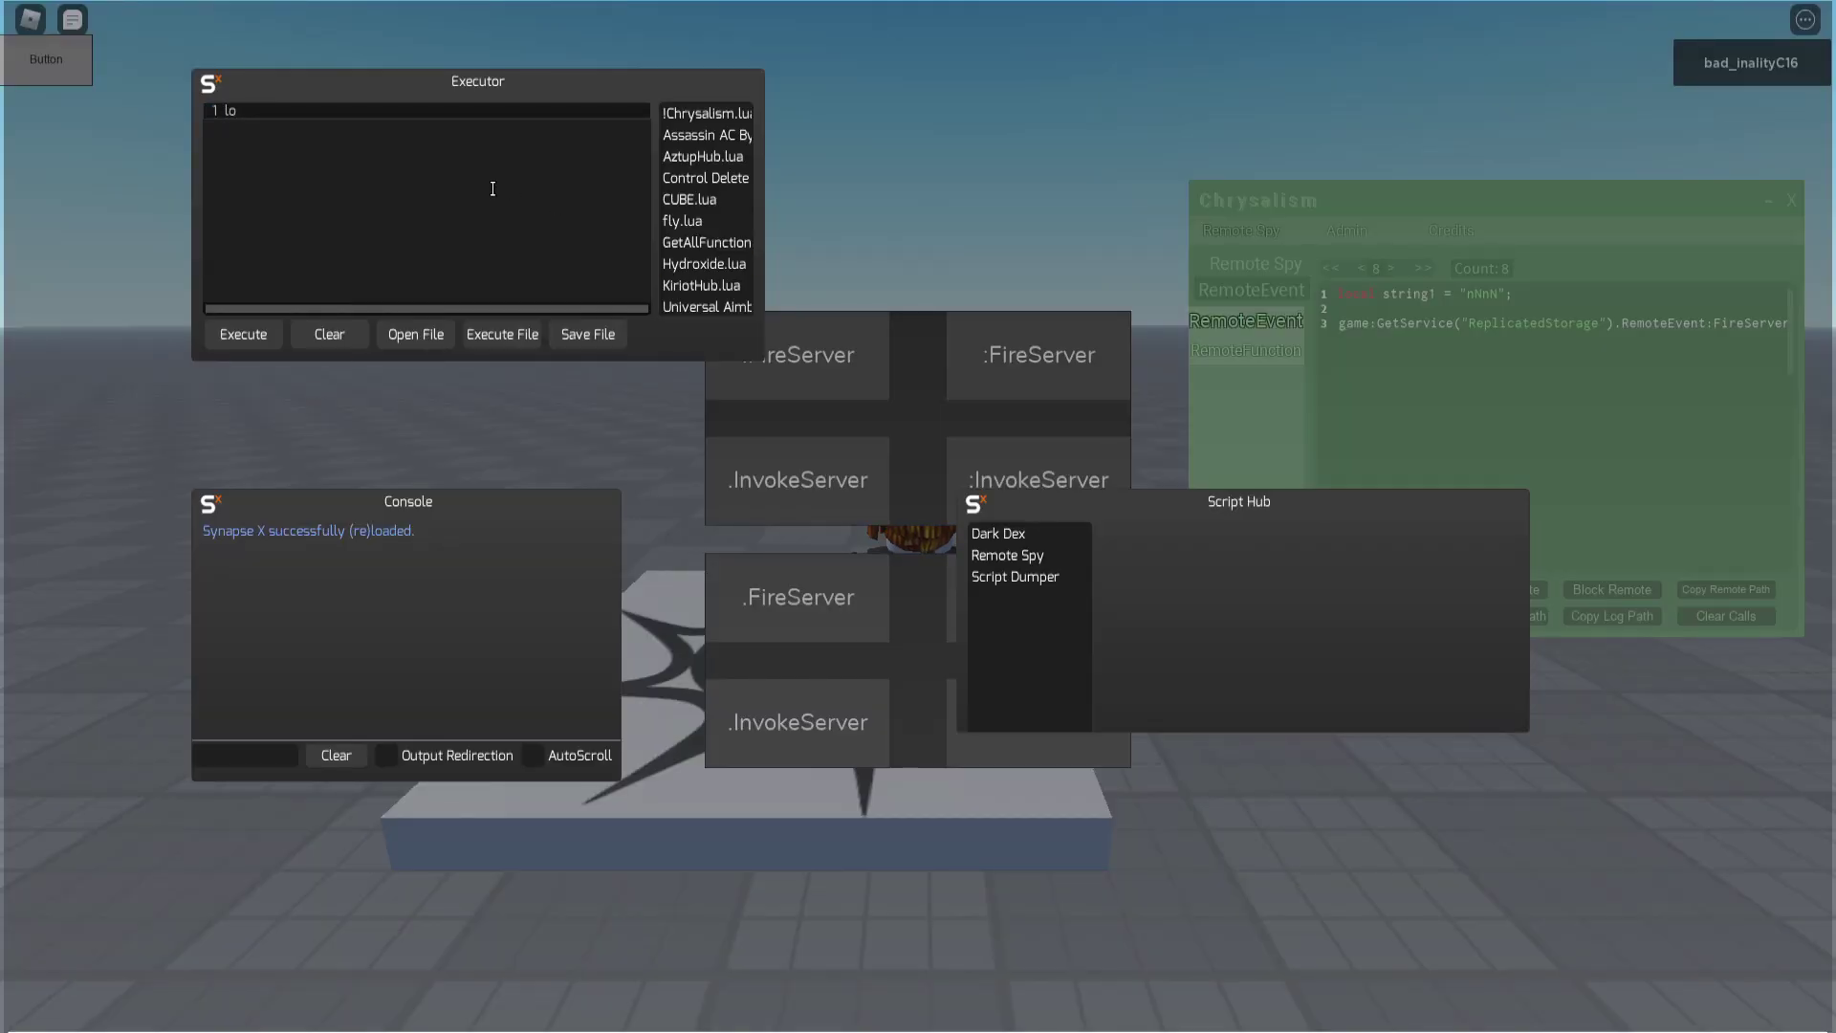
{"action": "type", "text": "cal log ="}
{"action": "type", "text": "shared.Chrysalism.Environment.Logs(9)"}
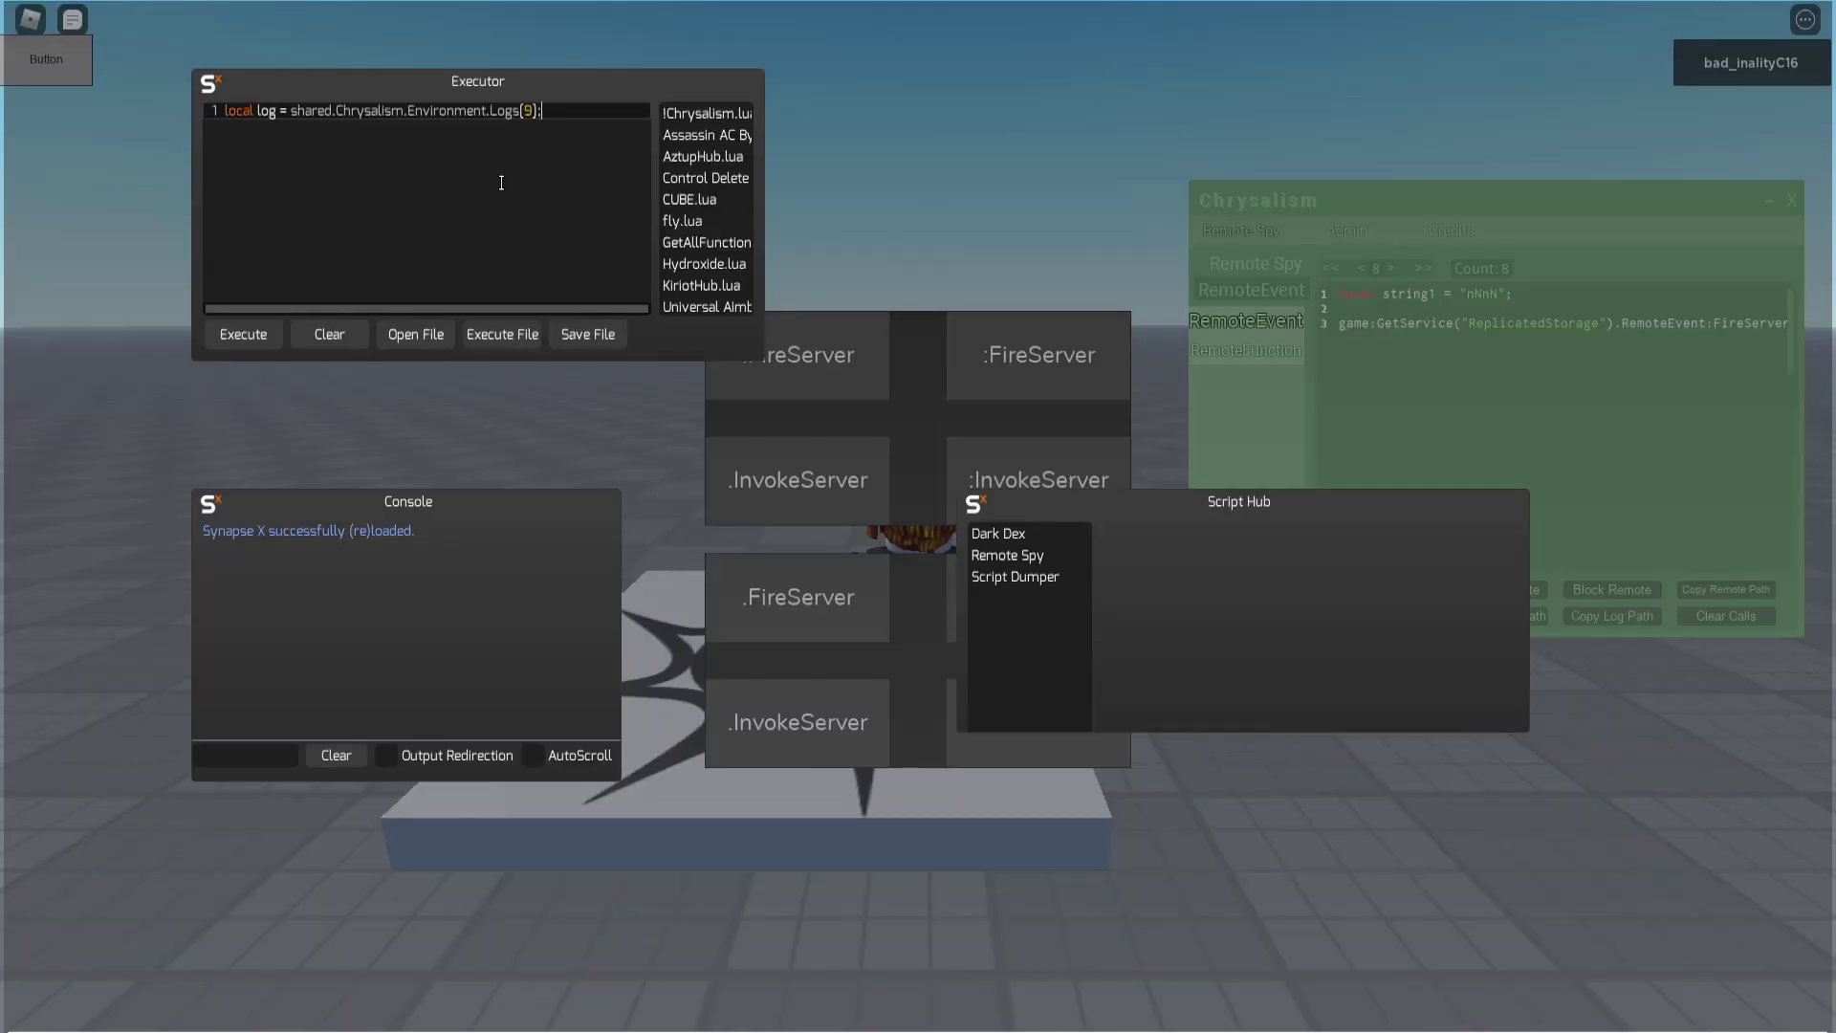
Examine the parts of the log path, from shared.Chrysalism through Environment and Logs, then hide the executor.
{"action": "left_click_drag", "start_coordinate": [310, 111], "coordinate": [363, 111]}
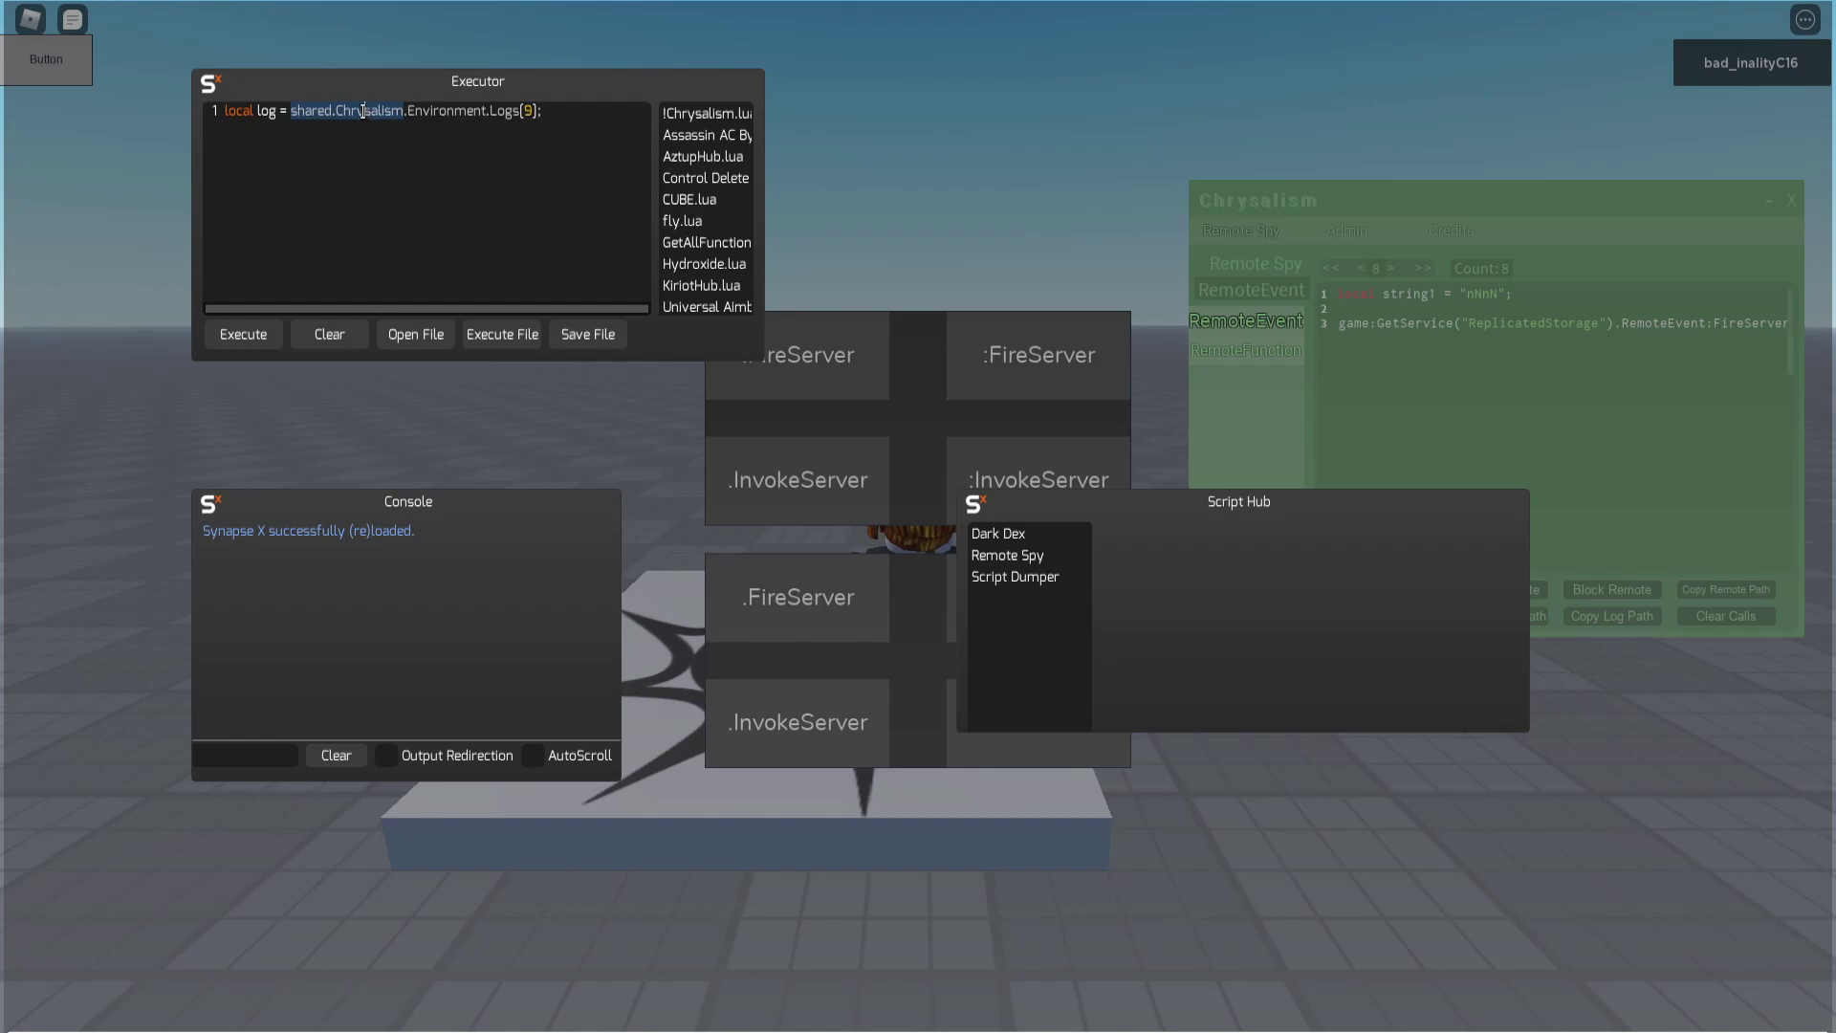
{"action": "double_click", "coordinate": [447, 111]}
{"action": "double_click", "coordinate": [505, 111]}
{"action": "left_click", "coordinate": [559, 109]}
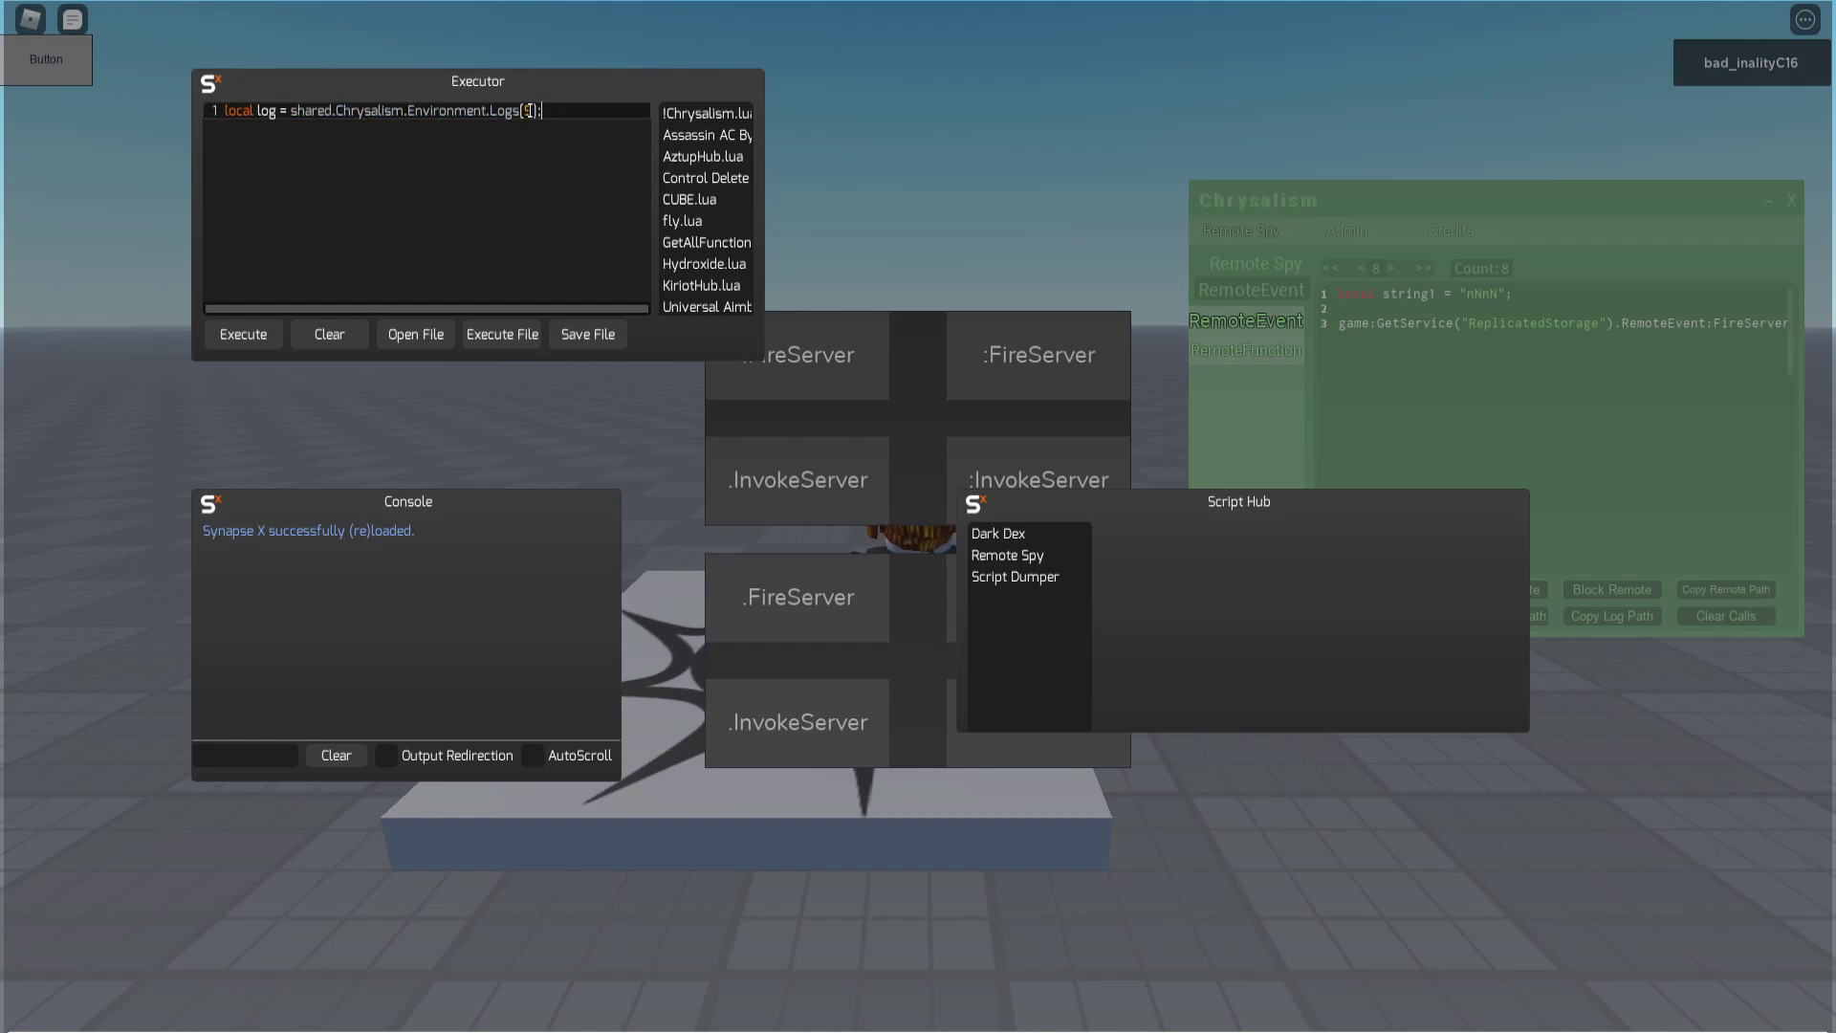
{"action": "left_click", "coordinate": [1100, 159]}
{"action": "key", "text": "Insert"}
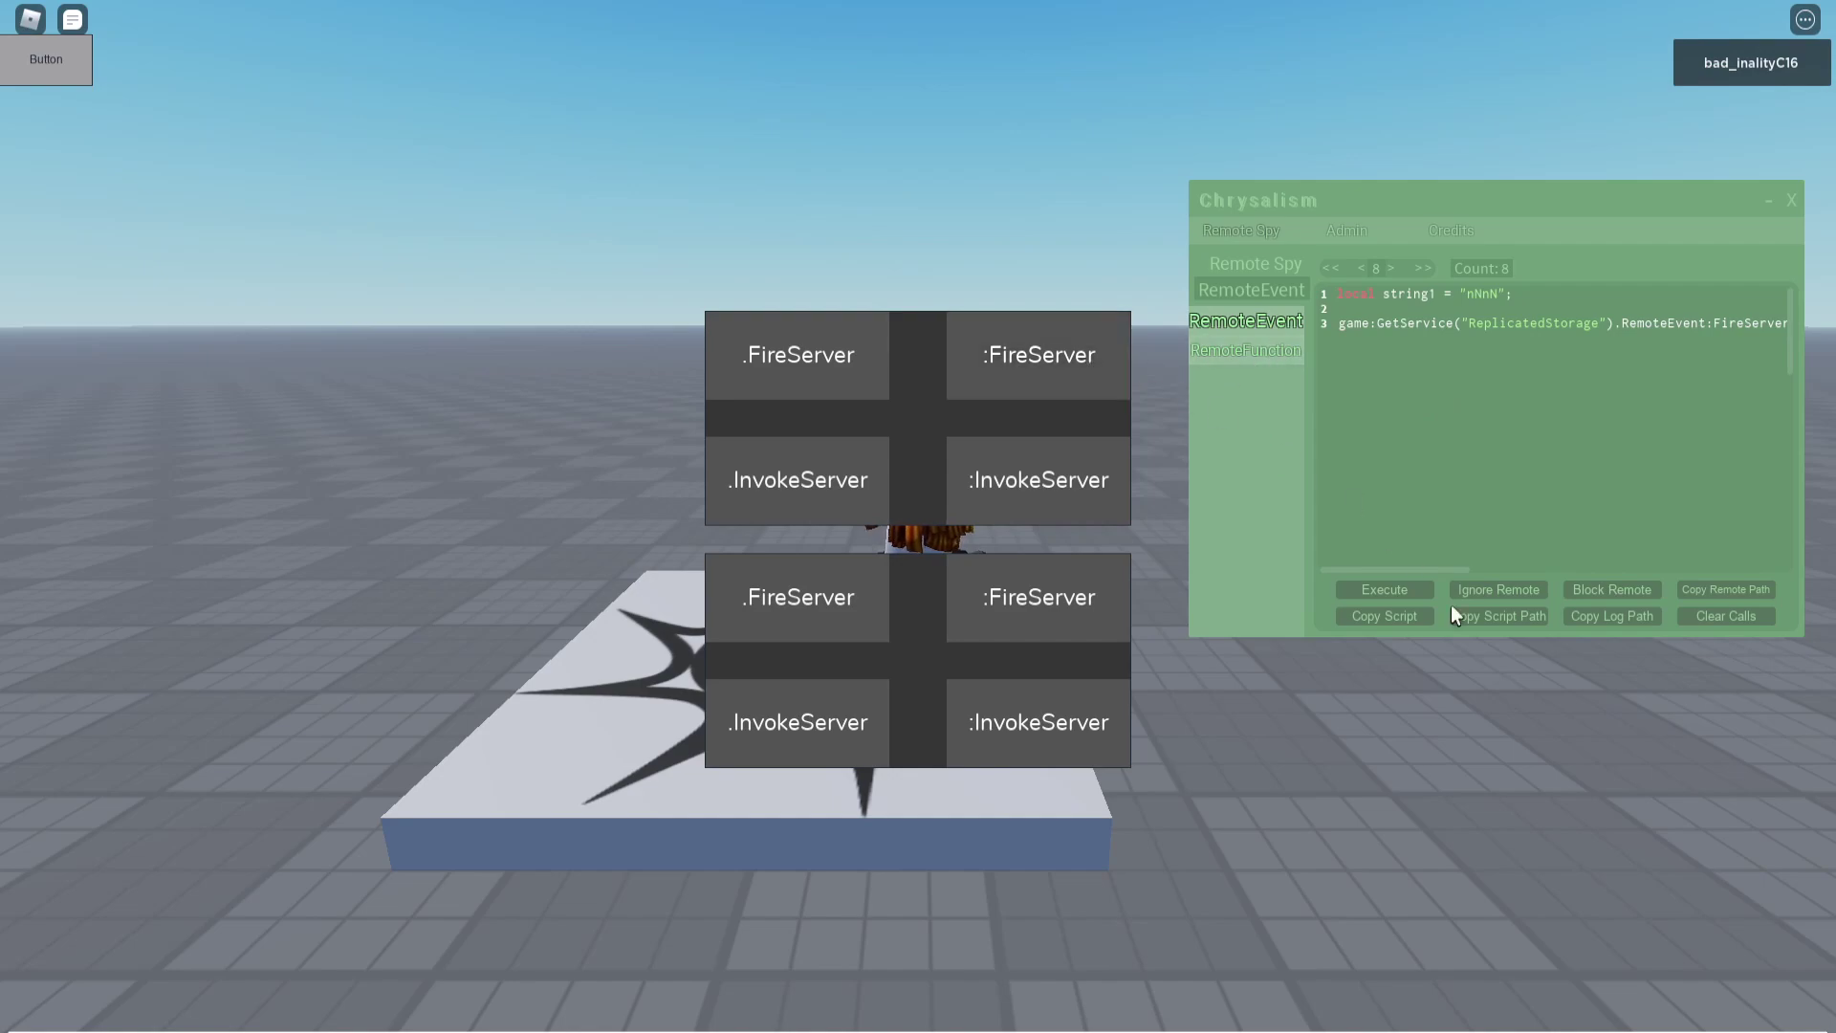
Replace the executor contents with "table.foreach(shared.Chrysalism.Environment.Logs[9], print);".
{"action": "key", "text": "Insert"}
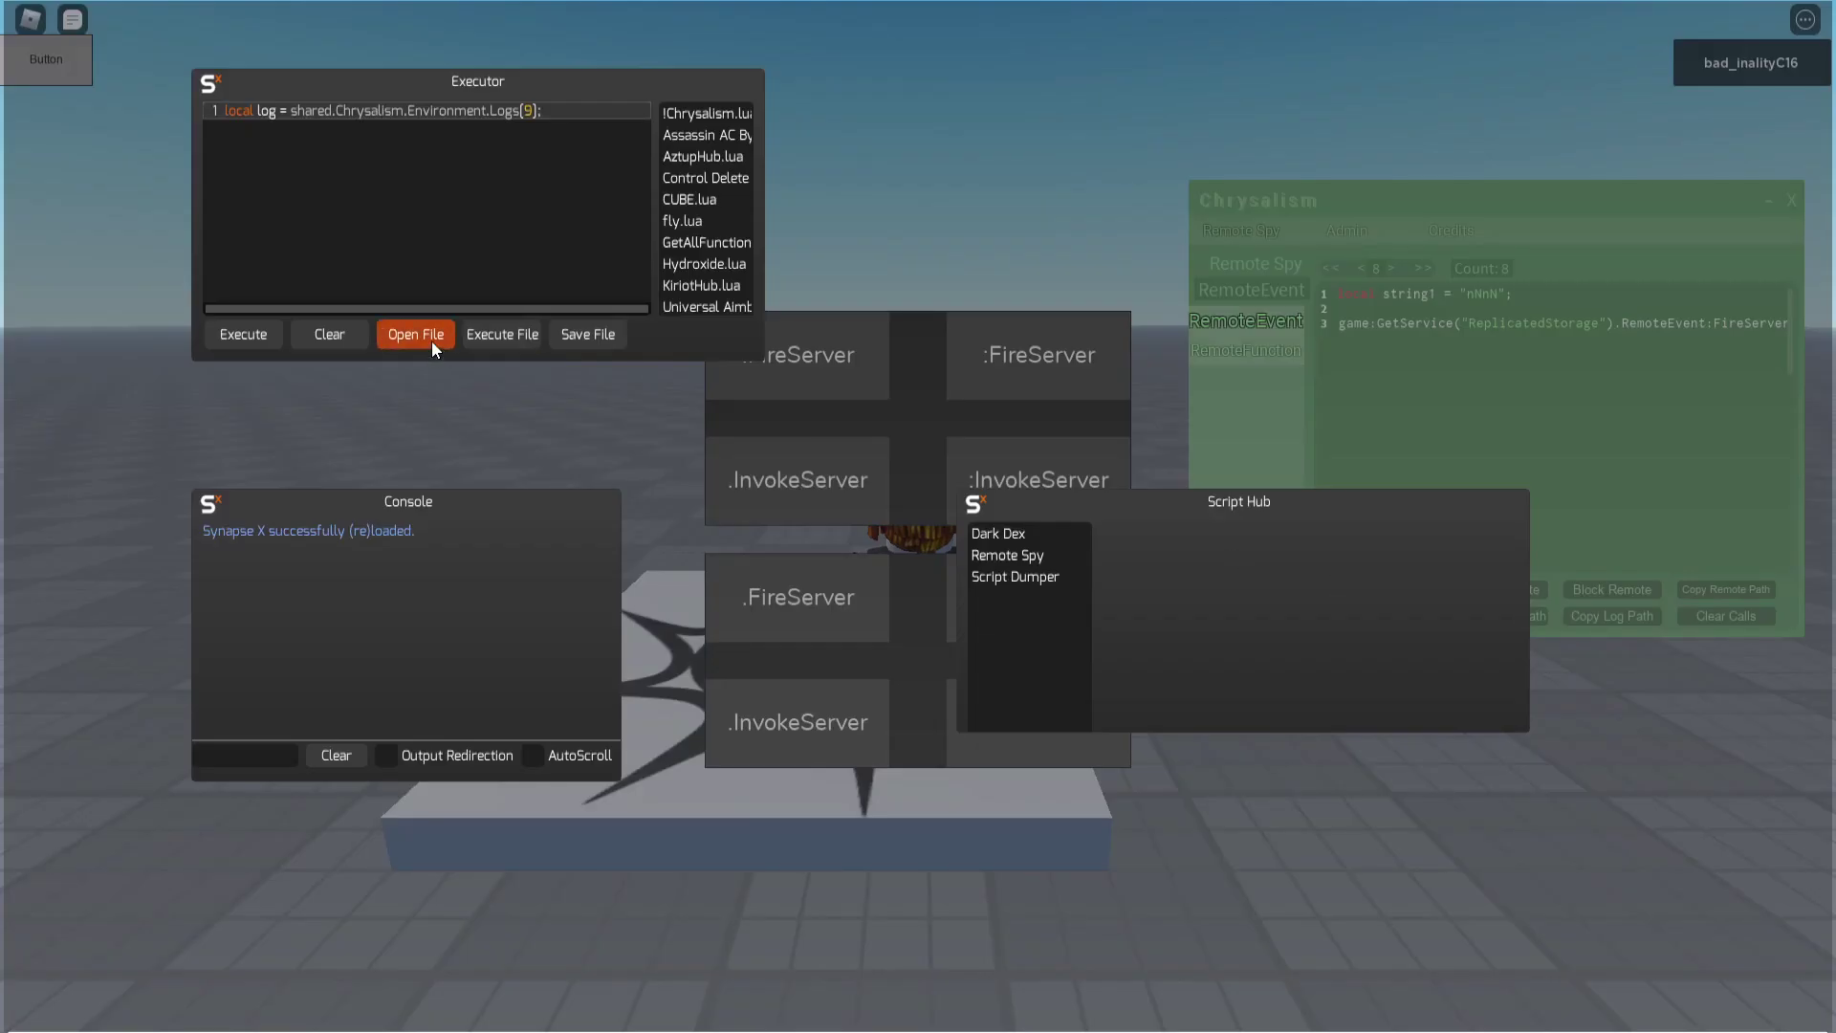
{"action": "left_click", "coordinate": [668, 177]}
{"action": "left_click", "coordinate": [469, 185]}
{"action": "key", "text": "ctrl+a"}
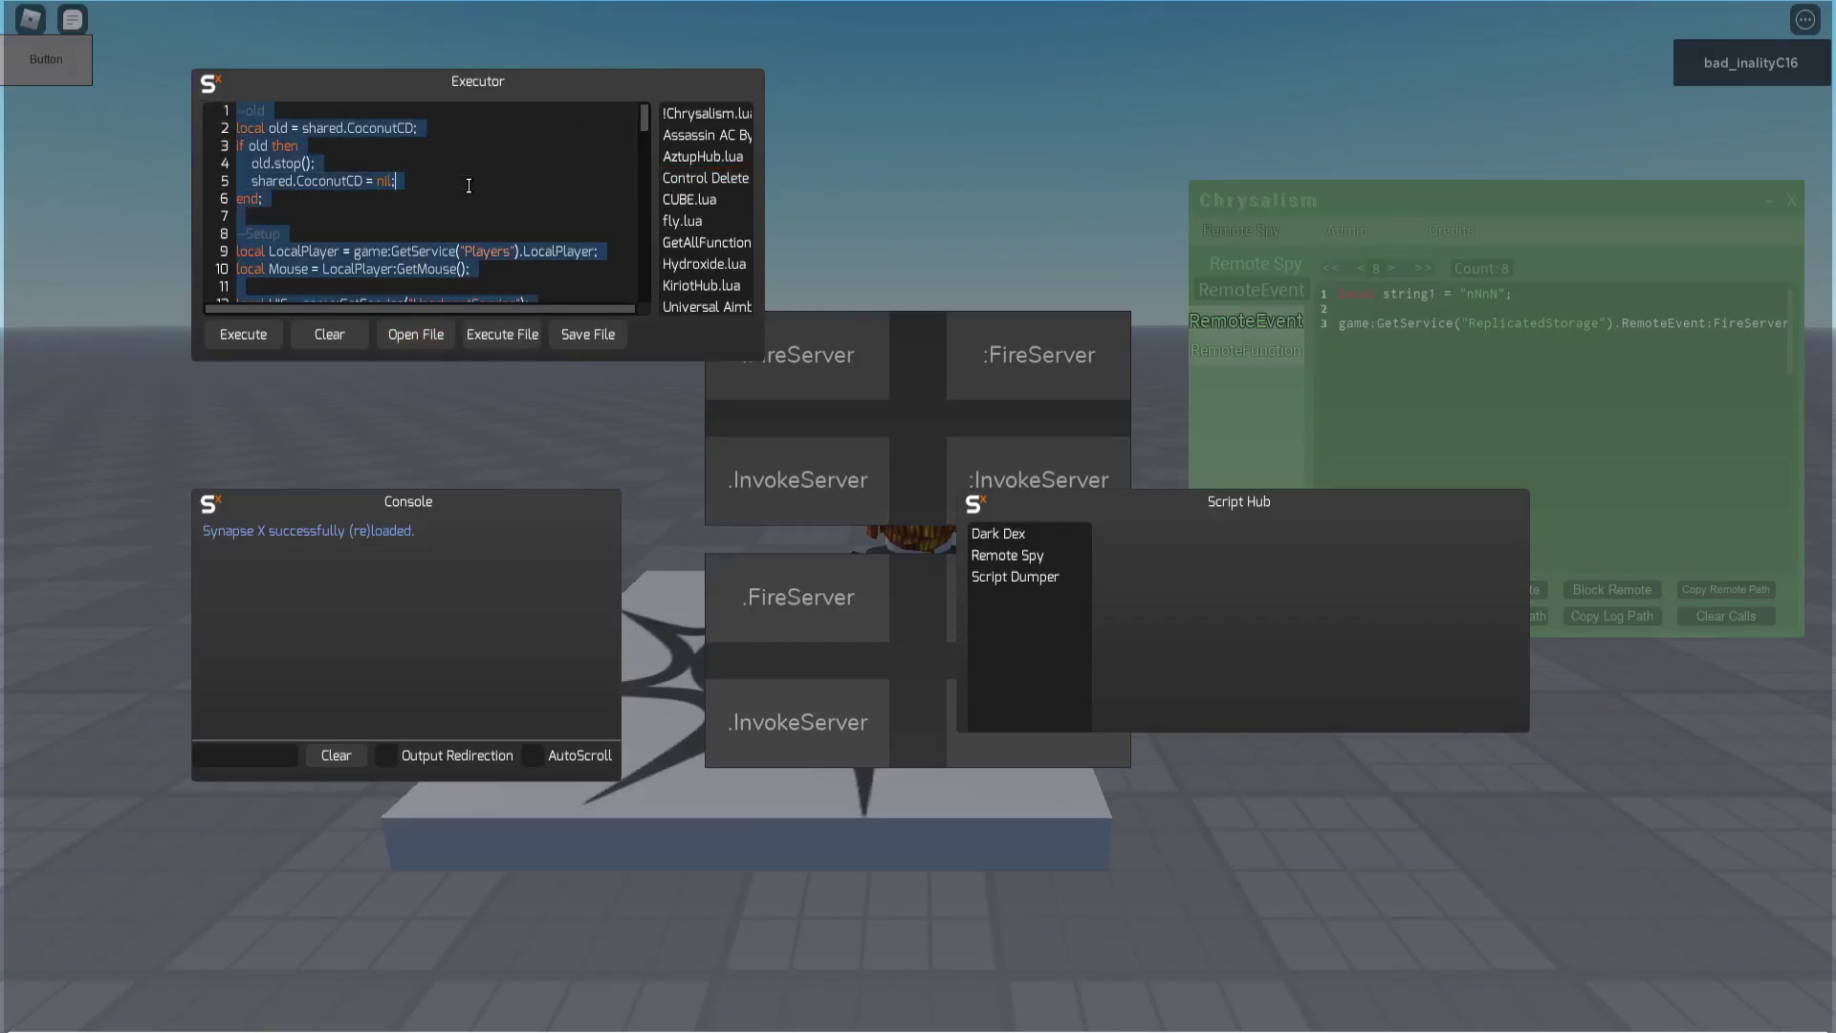
{"action": "type", "text": "table.foreach("}
{"action": "type", "text": "shared.Chrysalism.Environment.Logs[9]"}
{"action": "type", "text": ", print);"}
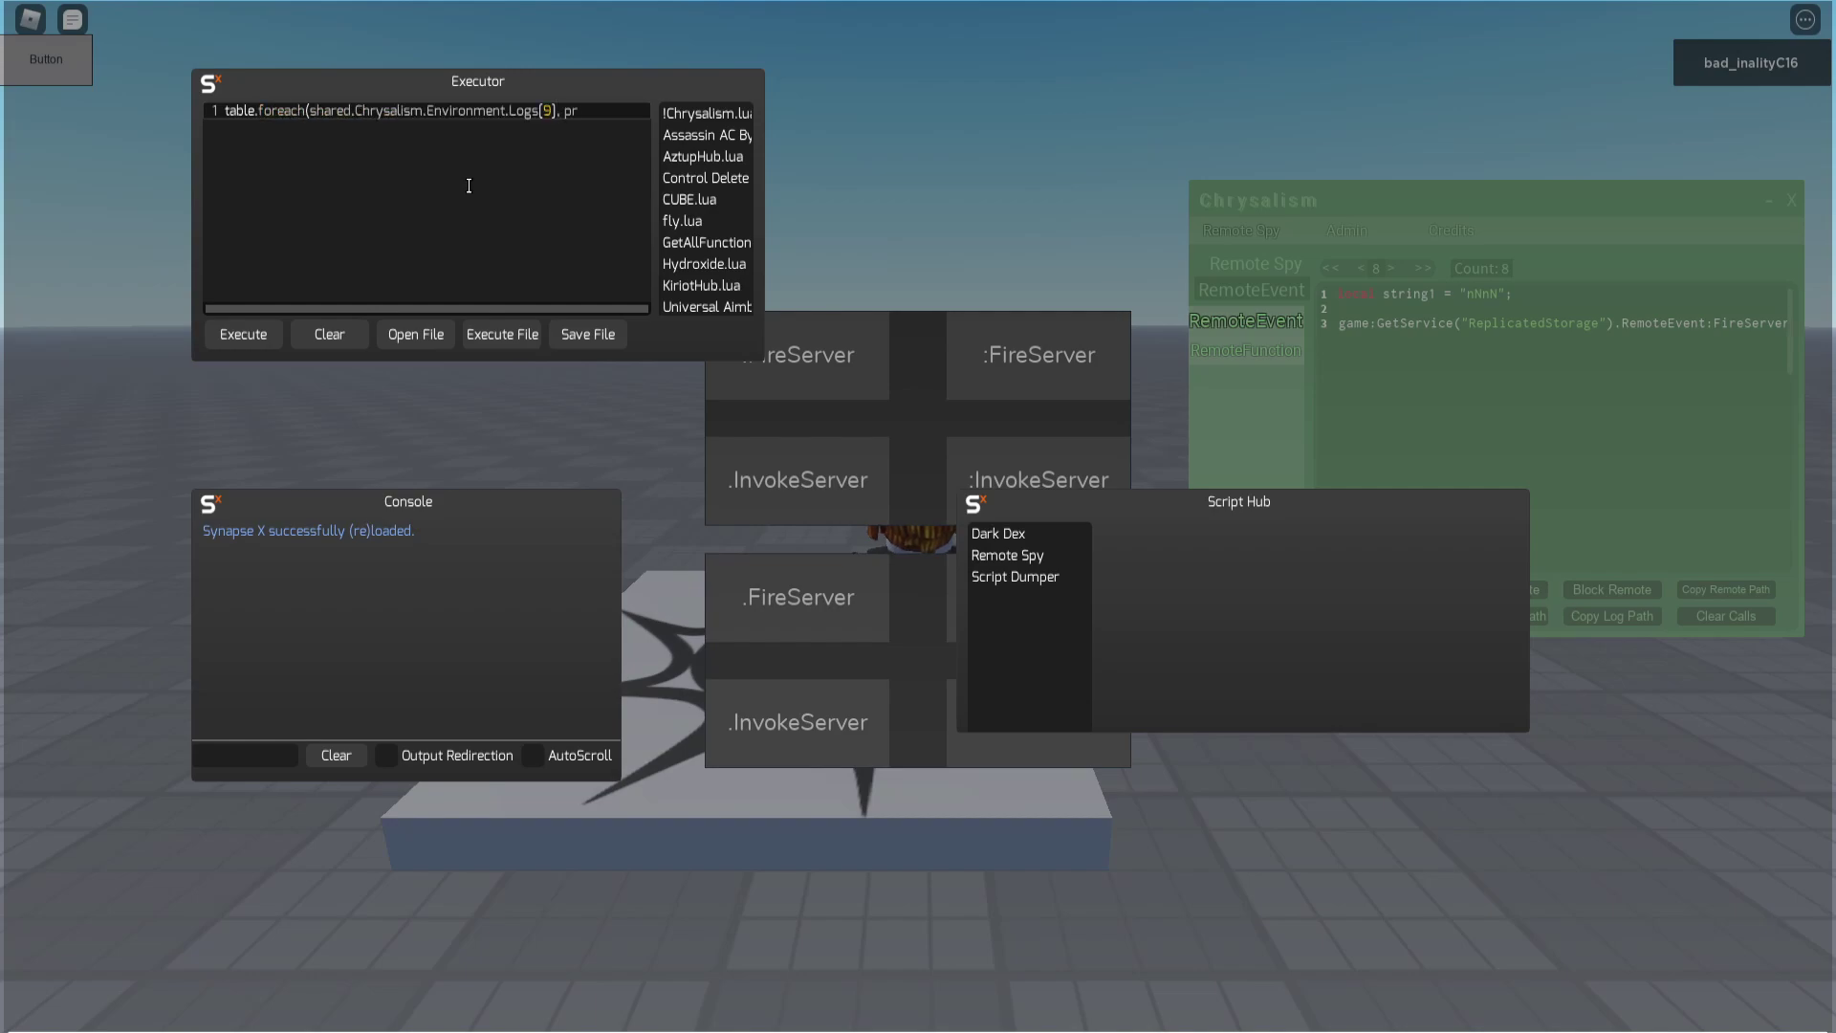
Enable output redirection, execute the log-printing script, and enlarge the console to show its full lines.
{"action": "left_click", "coordinate": [438, 738]}
{"action": "left_click", "coordinate": [243, 334]}
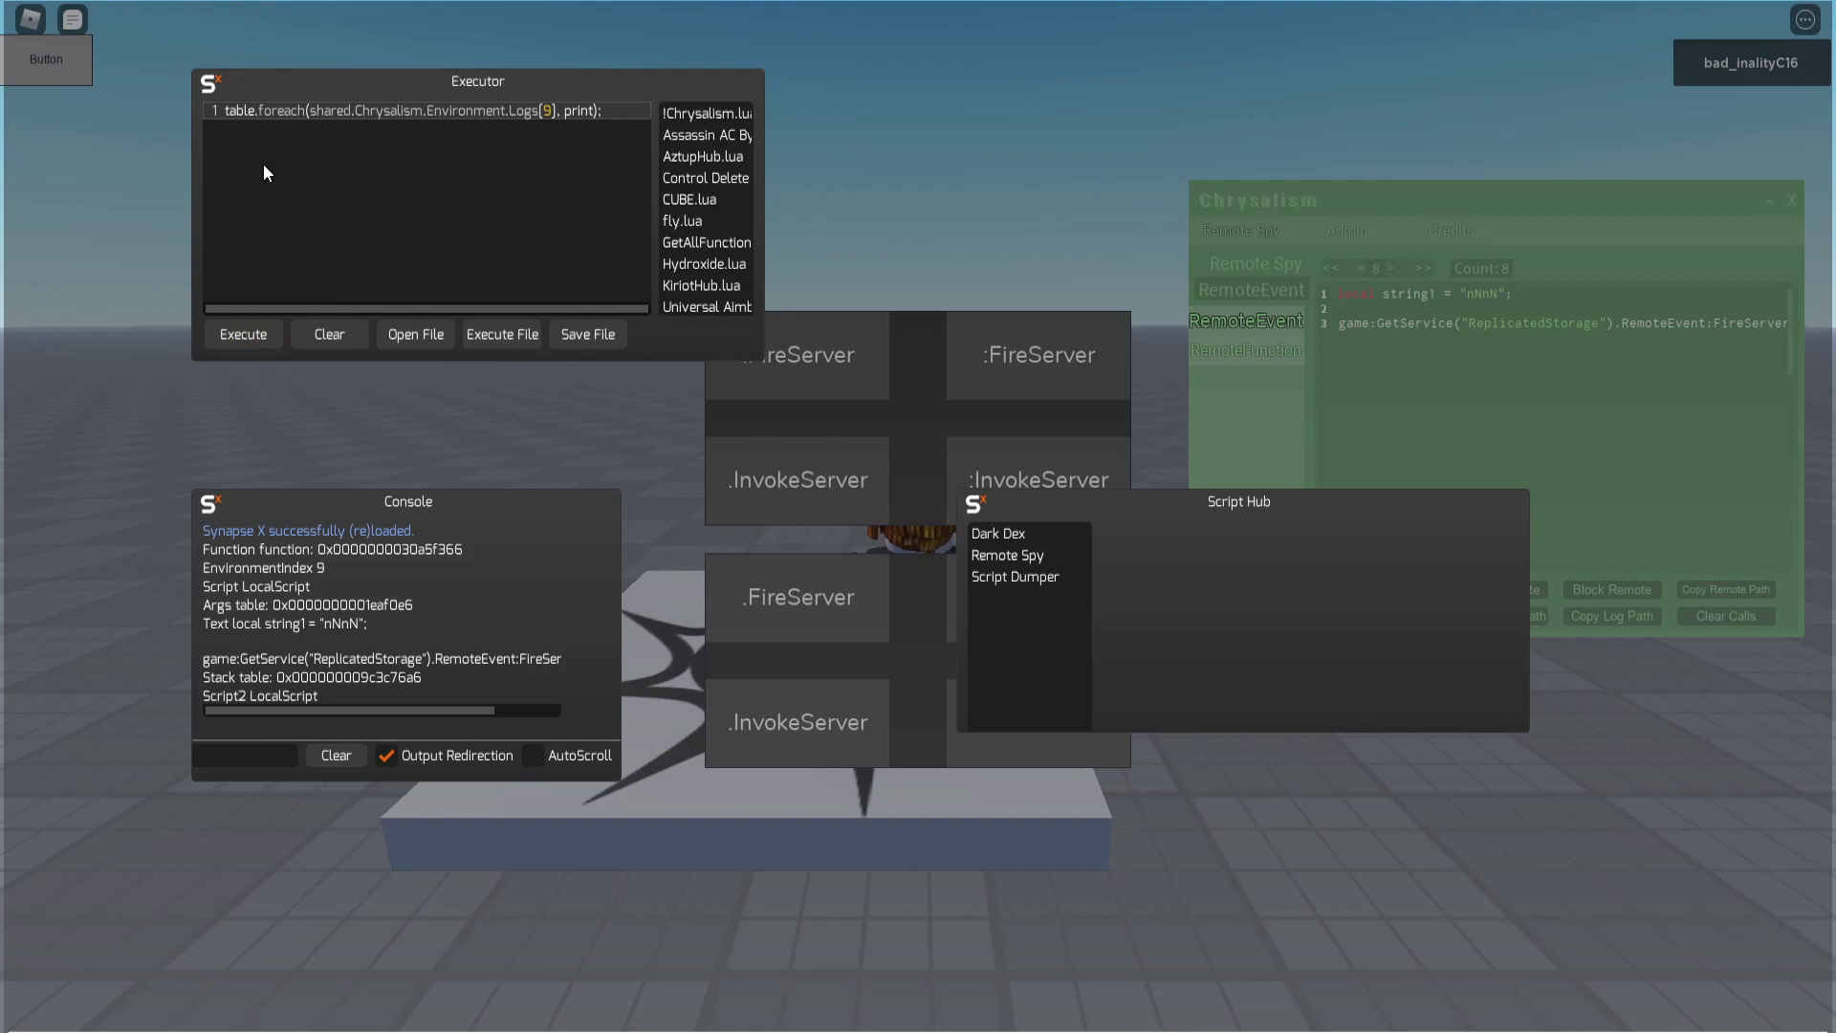
{"action": "left_click_drag", "start_coordinate": [617, 777], "coordinate": [838, 860]}
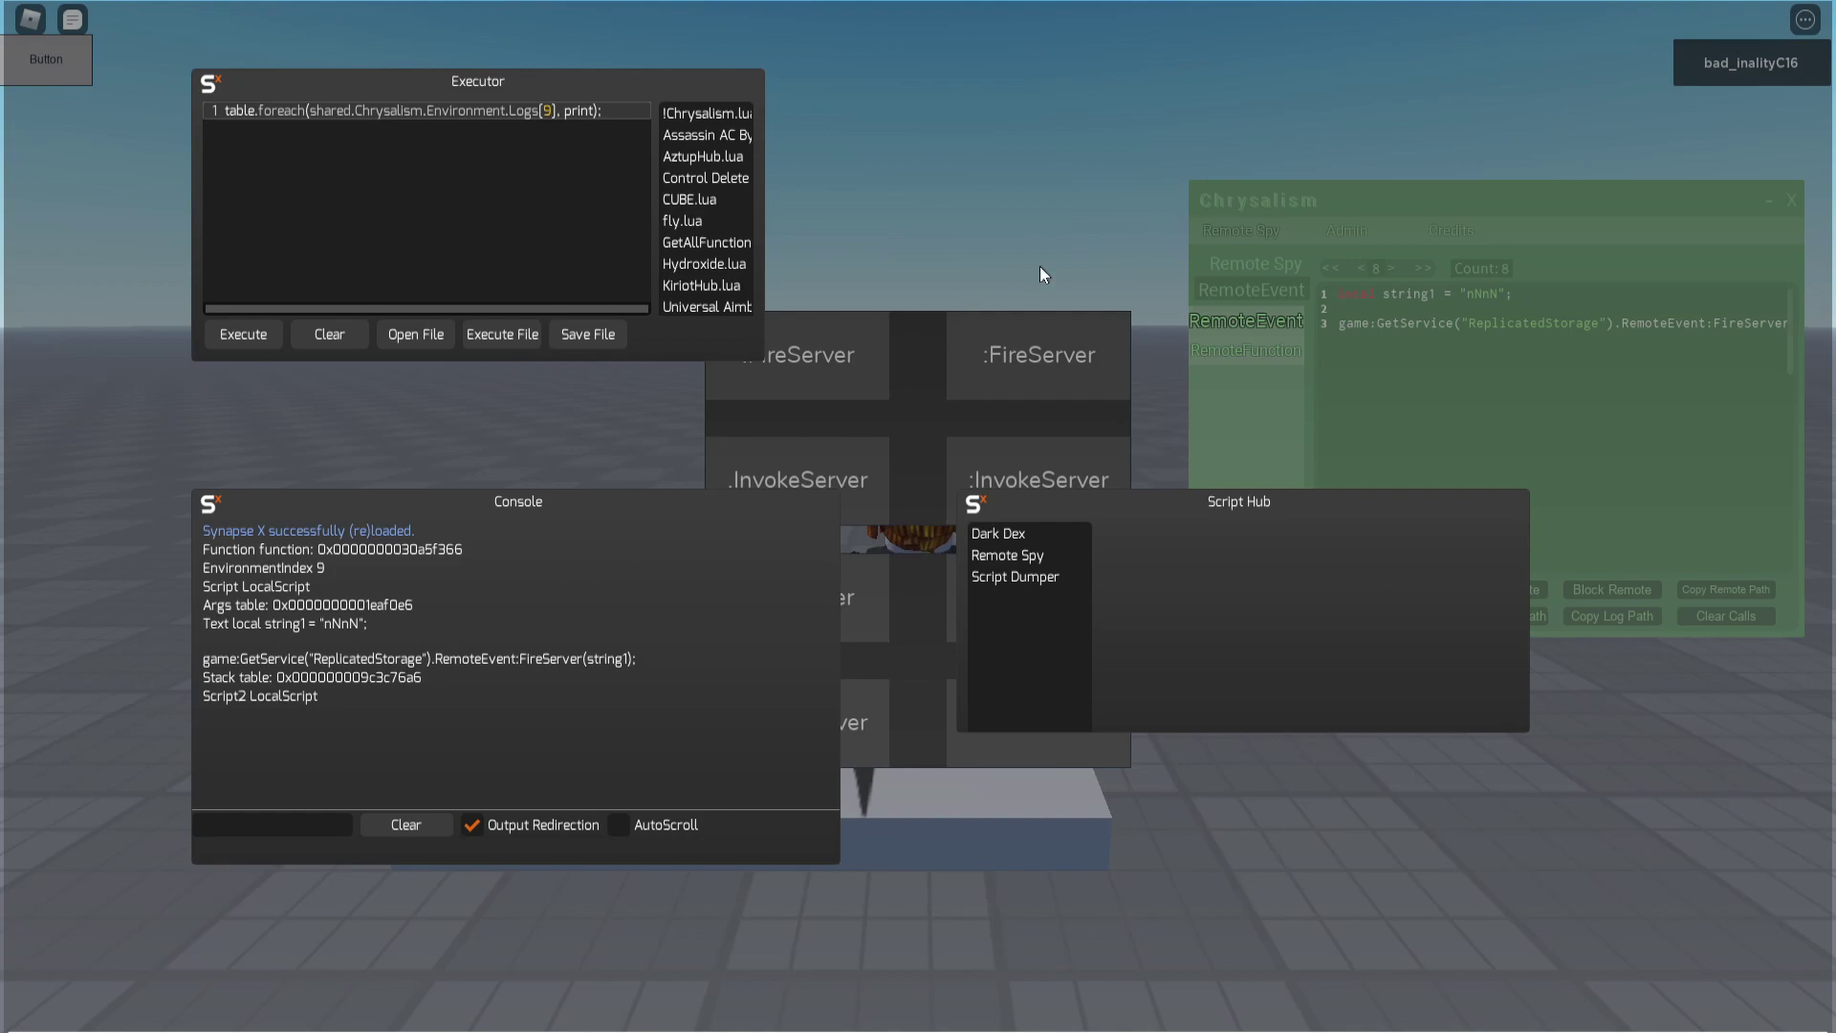
Run Dark Dex from the Script Hub and hide the executor interface.
{"action": "left_click", "coordinate": [1014, 532]}
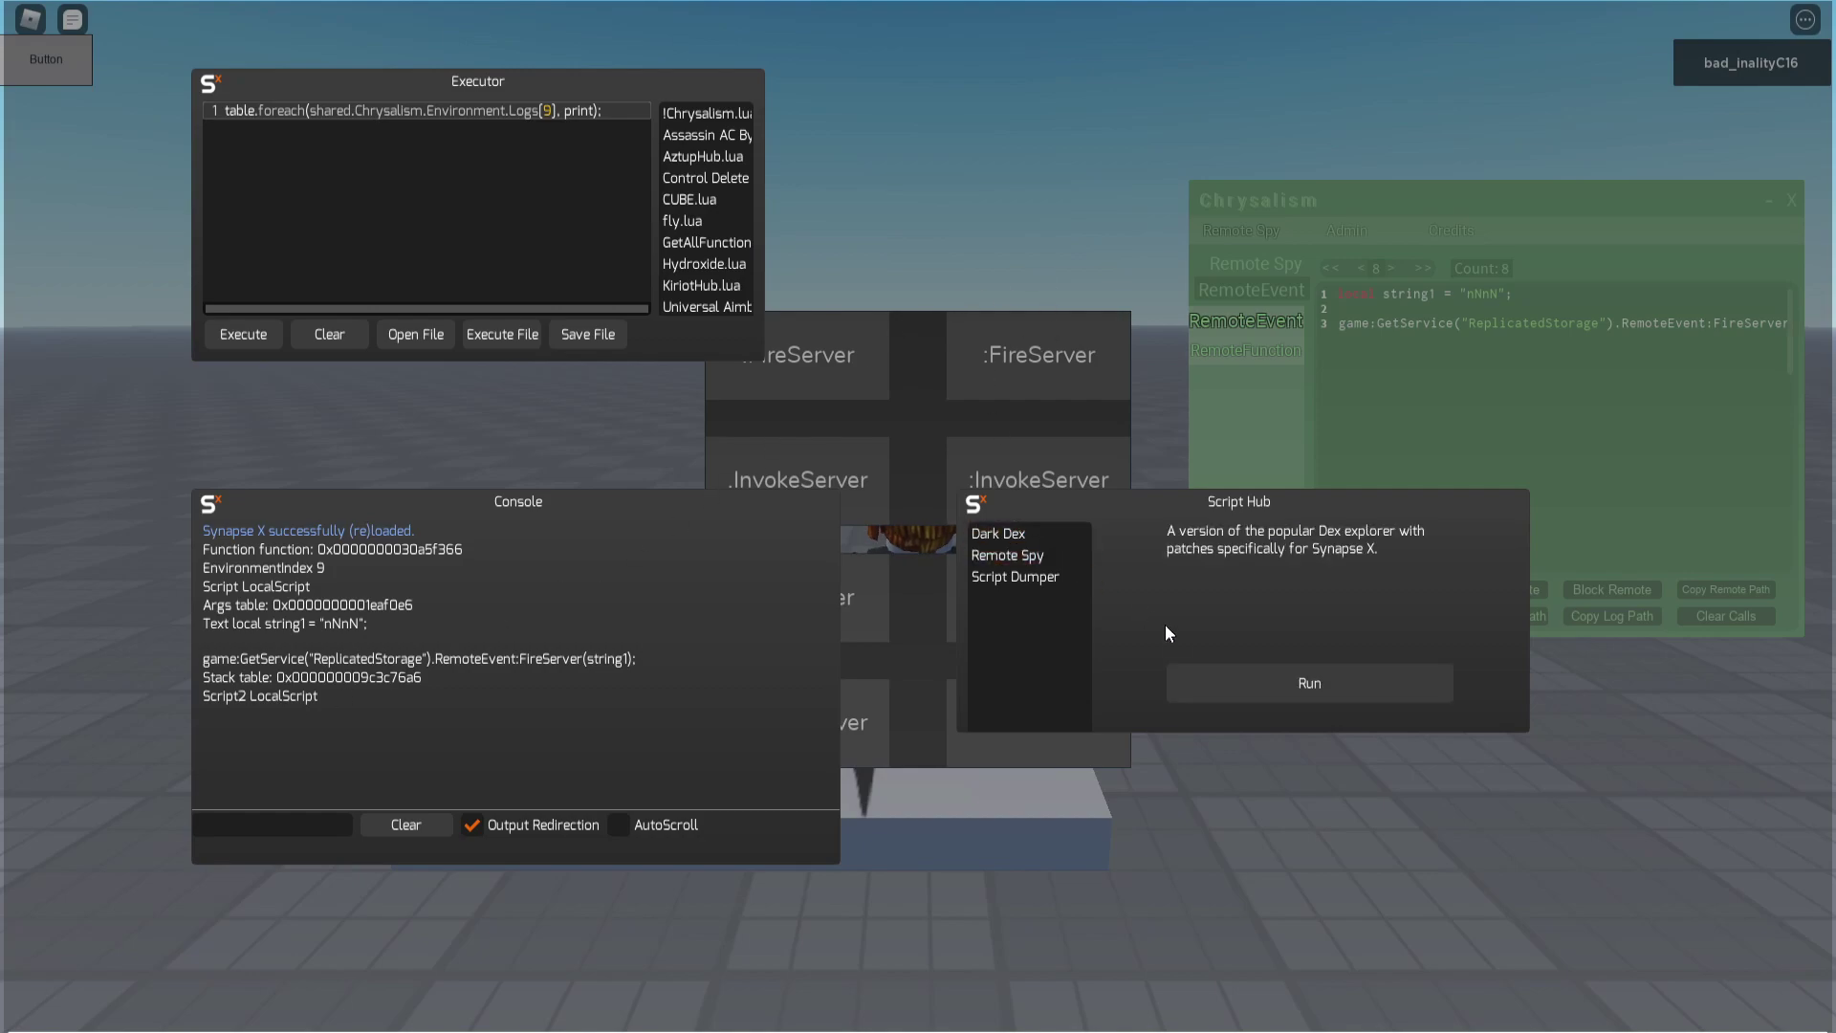
{"action": "left_click", "coordinate": [1240, 675]}
{"action": "key", "text": "Insert"}
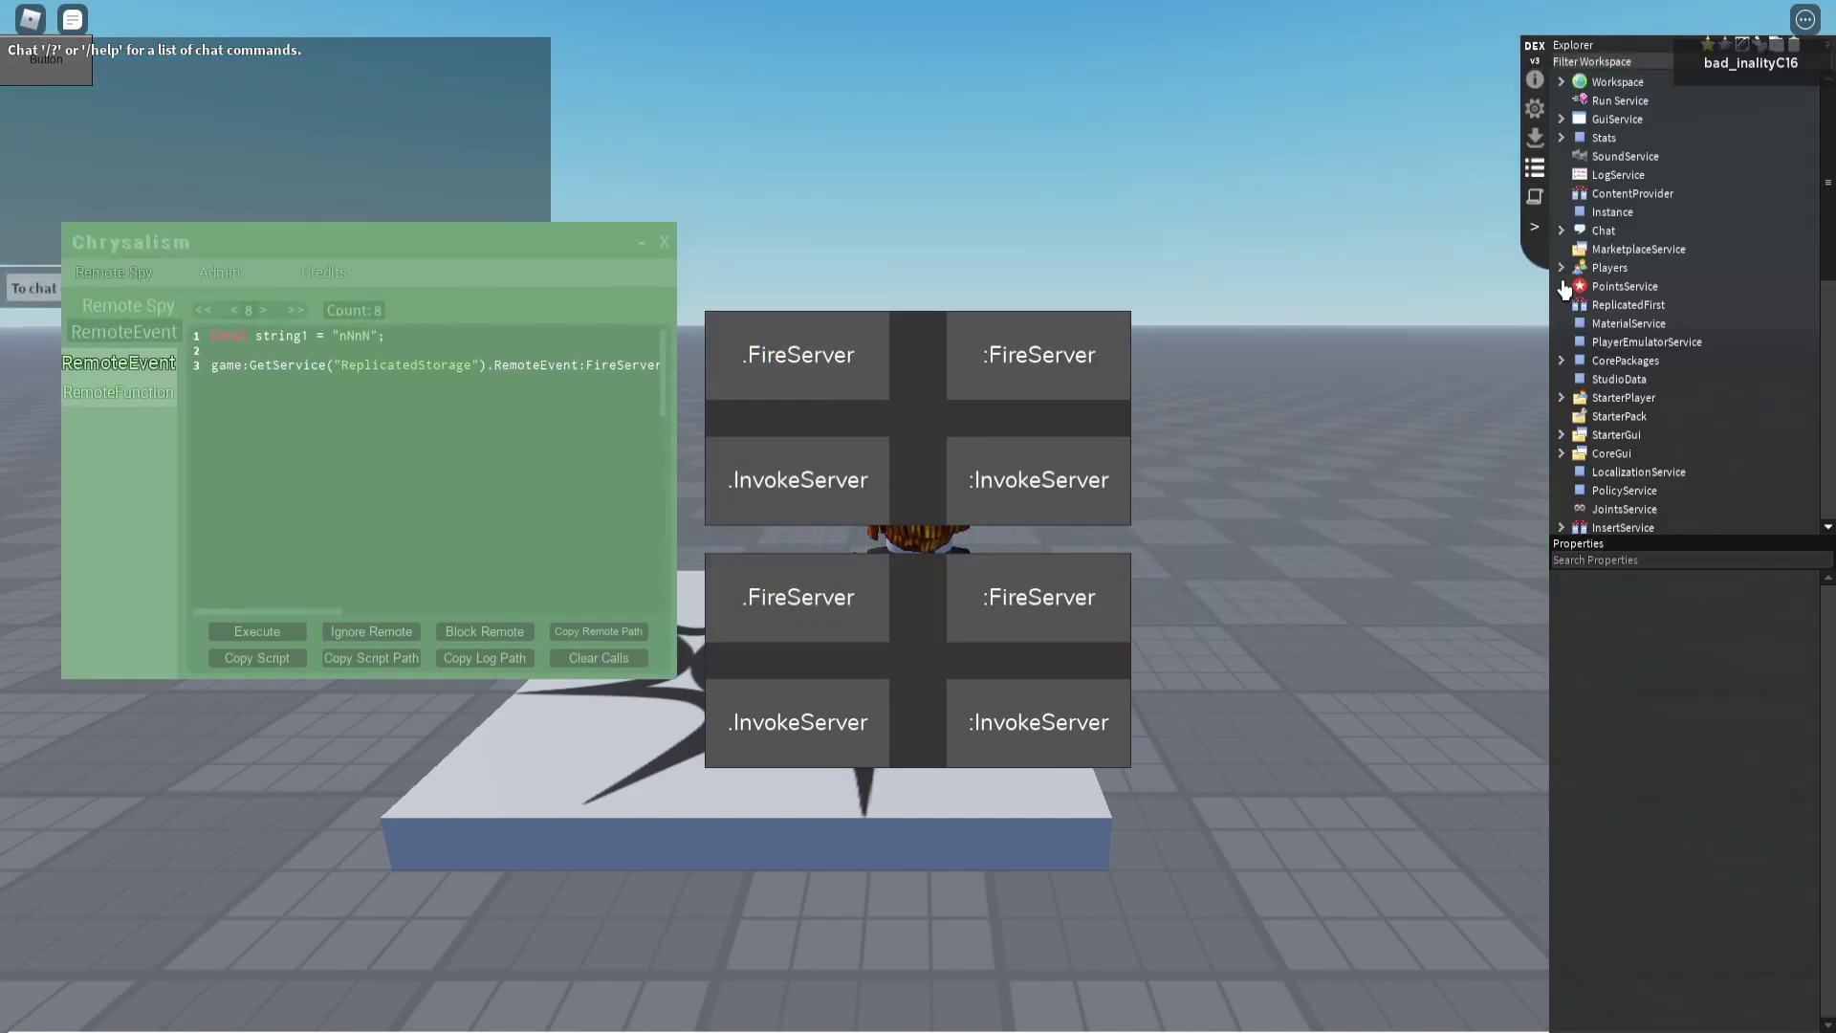
Expand Players, the local player, PlayerGui, ScreenGui and its second Frame in the explorer, and select the LocalScript inside it.
{"action": "left_click", "coordinate": [1562, 268]}
{"action": "left_click", "coordinate": [1580, 286]}
{"action": "left_click", "coordinate": [1598, 323]}
{"action": "left_click", "coordinate": [1617, 397]}
{"action": "left_click", "coordinate": [1635, 434]}
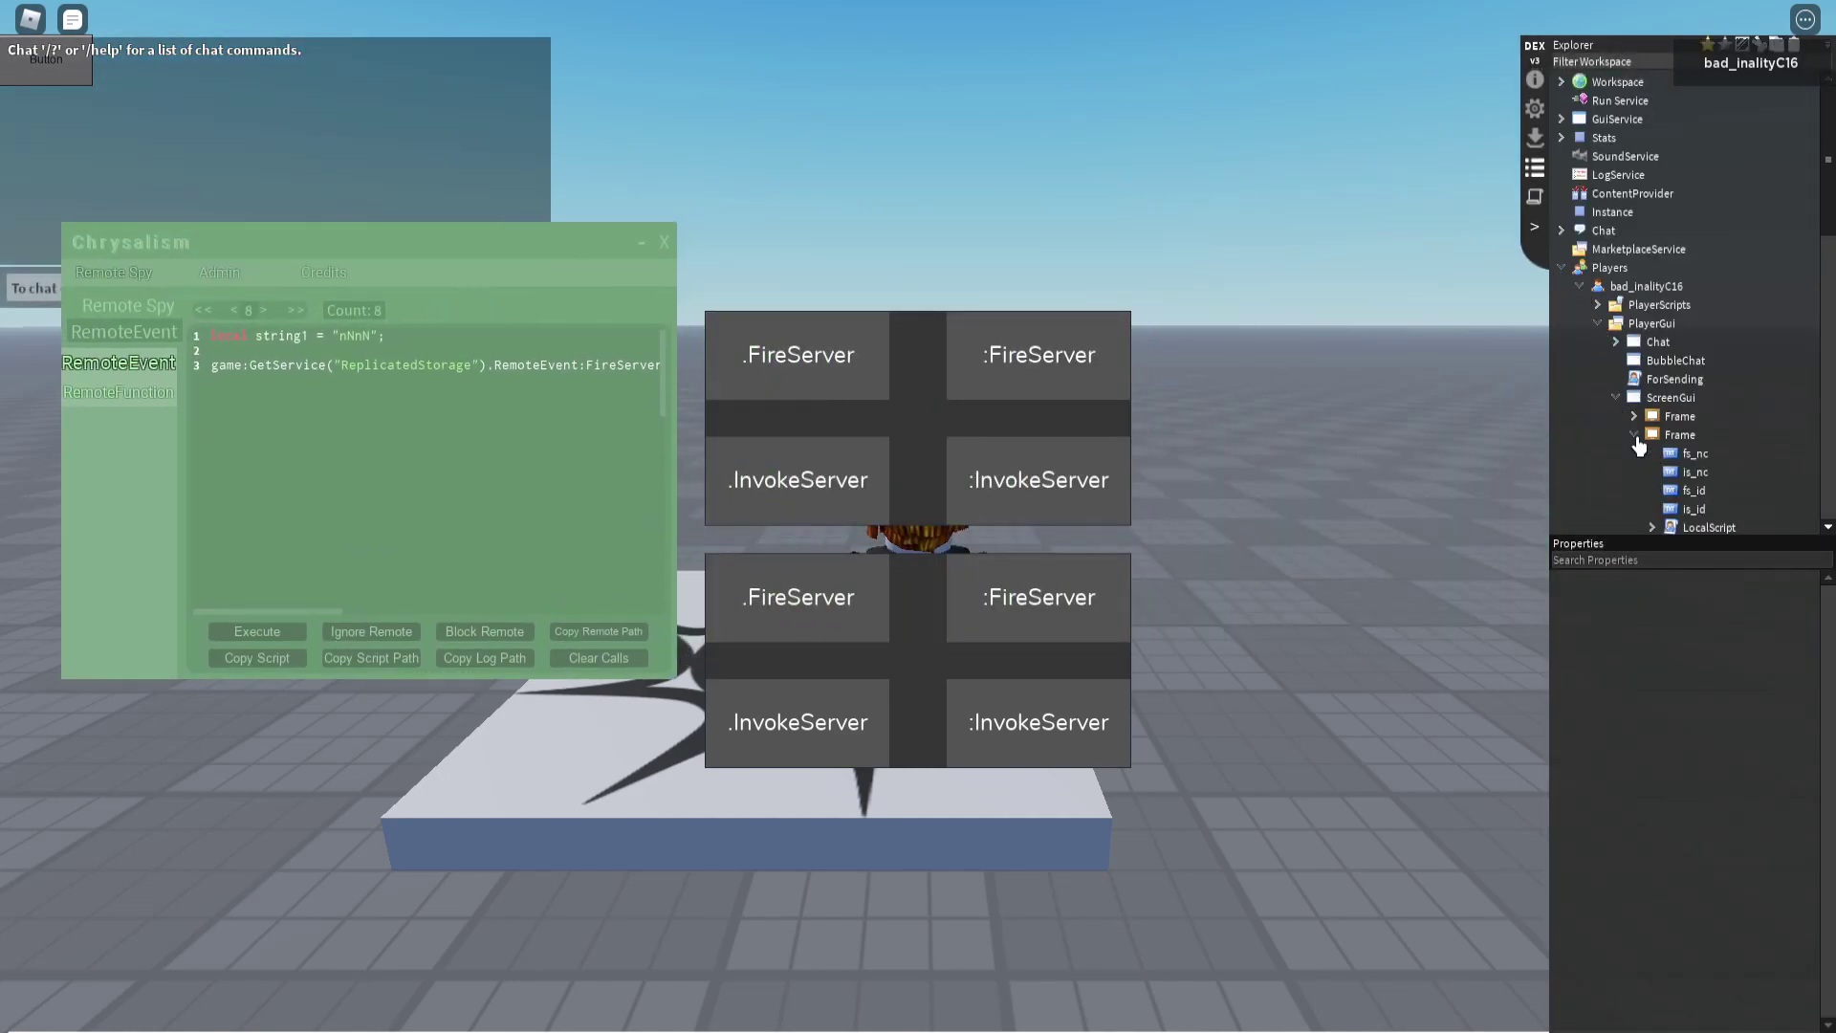
{"action": "scroll", "coordinate": [1674, 449], "scroll_direction": "down", "scroll_amount": 2}
{"action": "left_click", "coordinate": [1652, 416]}
{"action": "left_click", "coordinate": [1710, 416]}
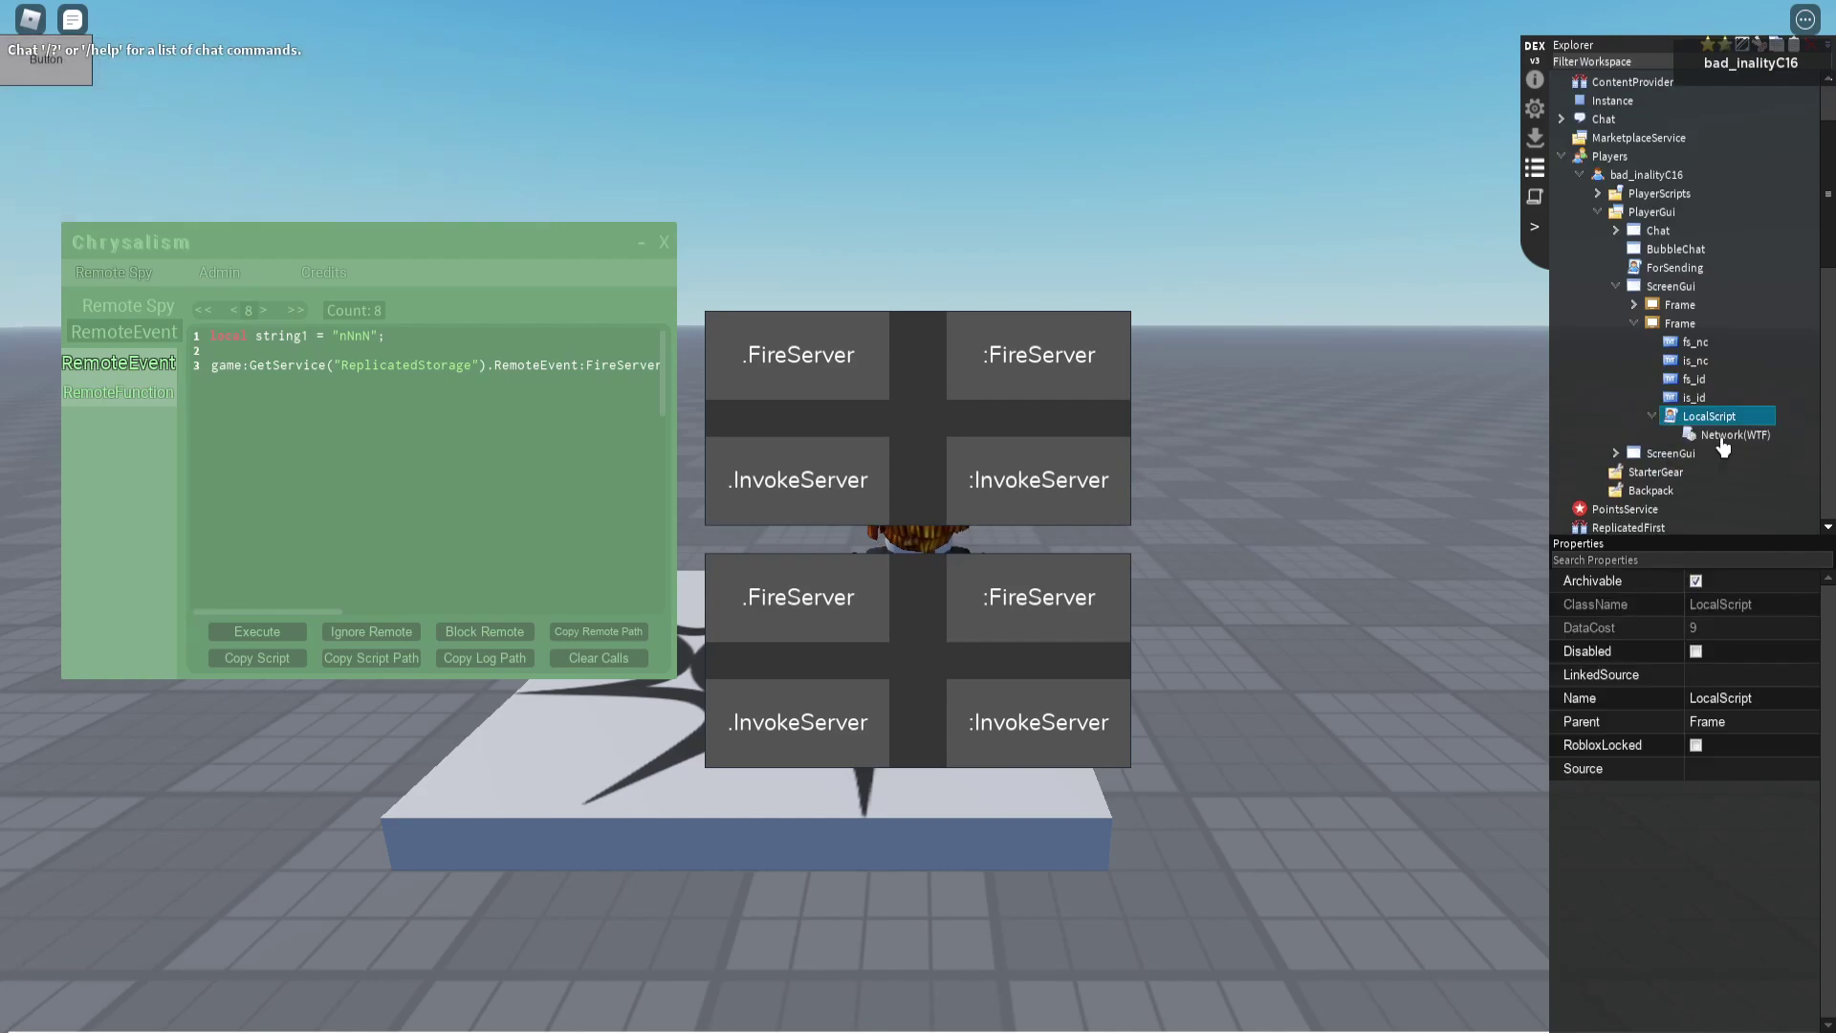
View the decompiled source of the Network(WTF) module under LocalScript, then close the script viewer.
{"action": "left_click", "coordinate": [1726, 436]}
{"action": "right_click", "coordinate": [1729, 438]}
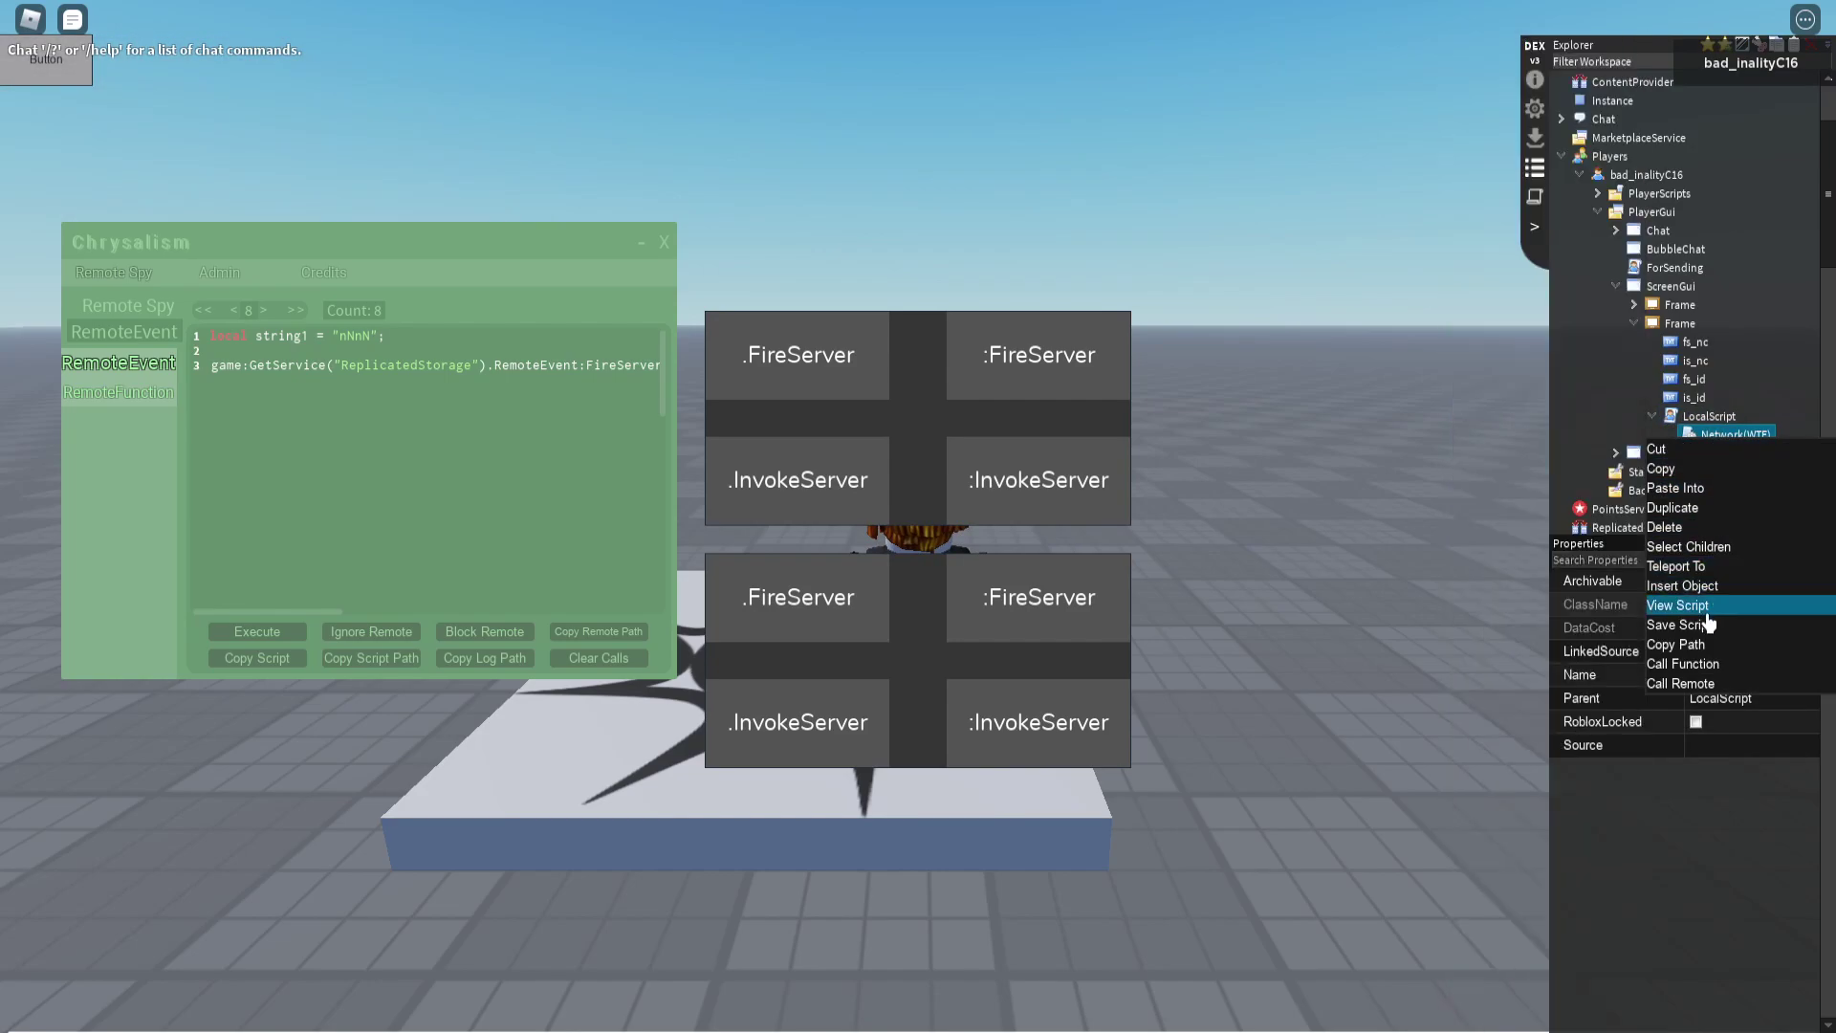
{"action": "left_click", "coordinate": [1693, 606]}
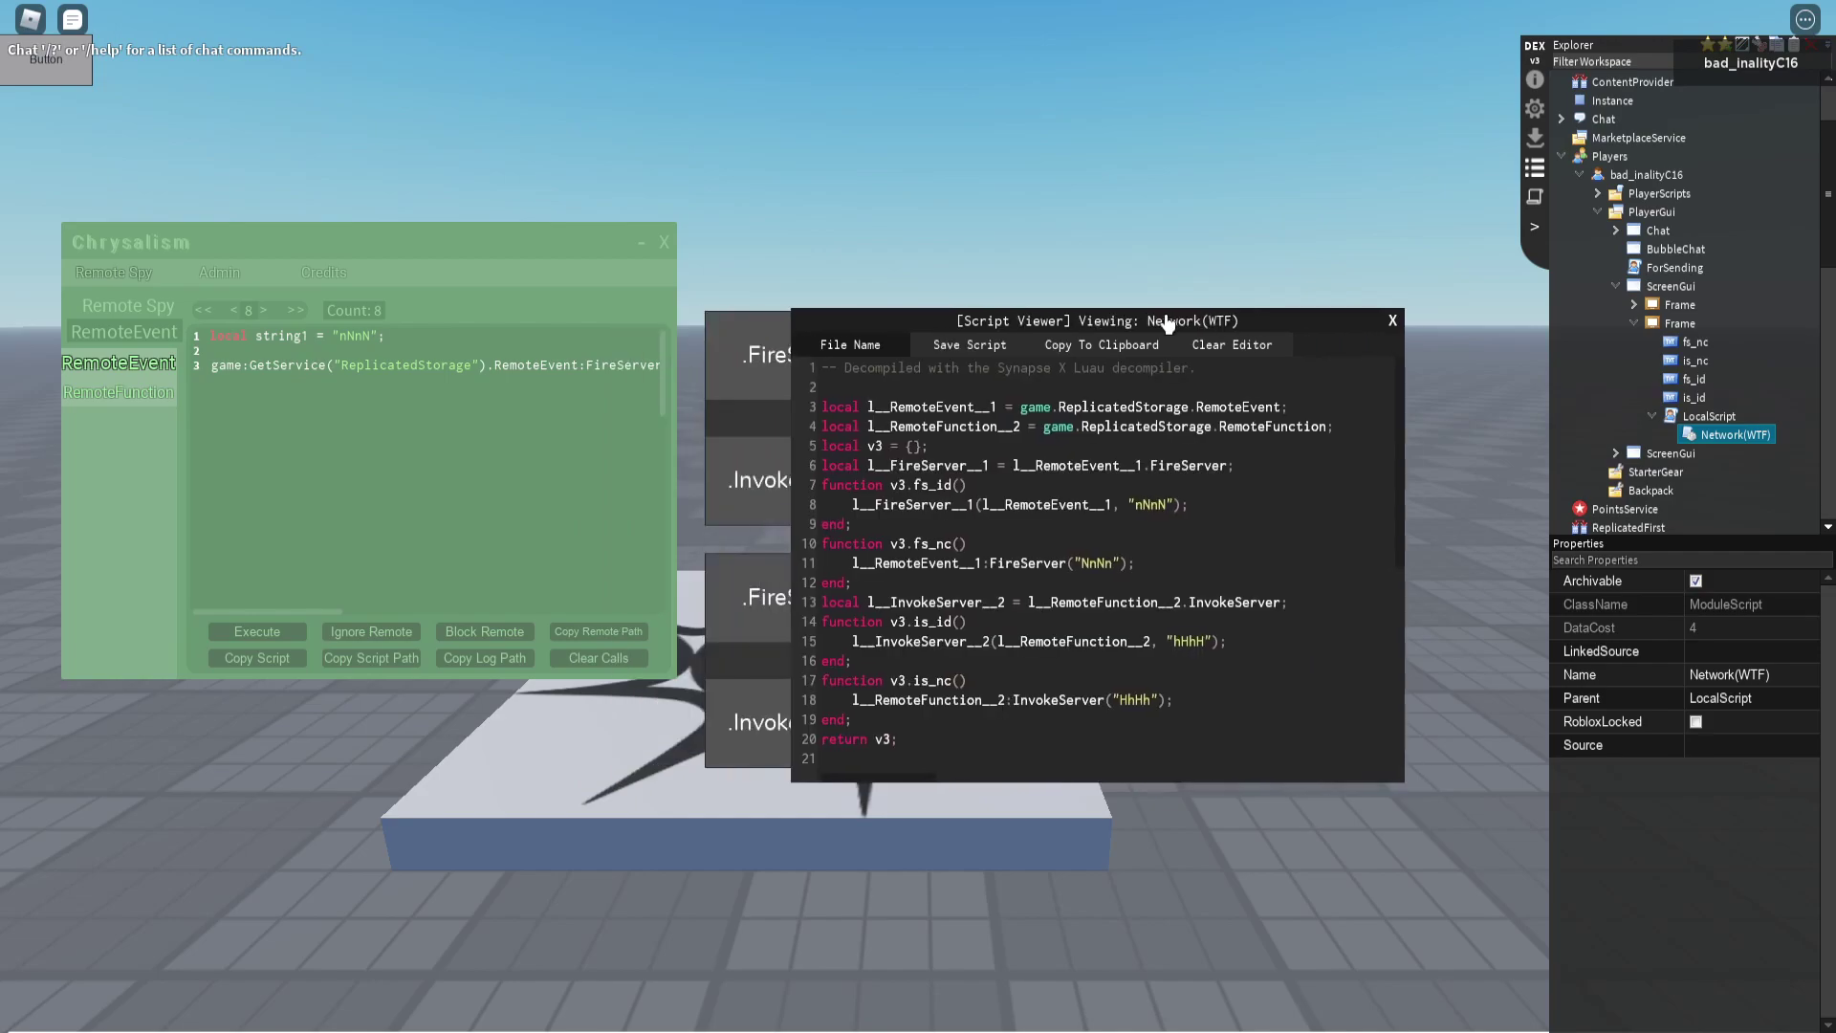
{"action": "left_click_drag", "start_coordinate": [1167, 323], "coordinate": [1186, 317]}
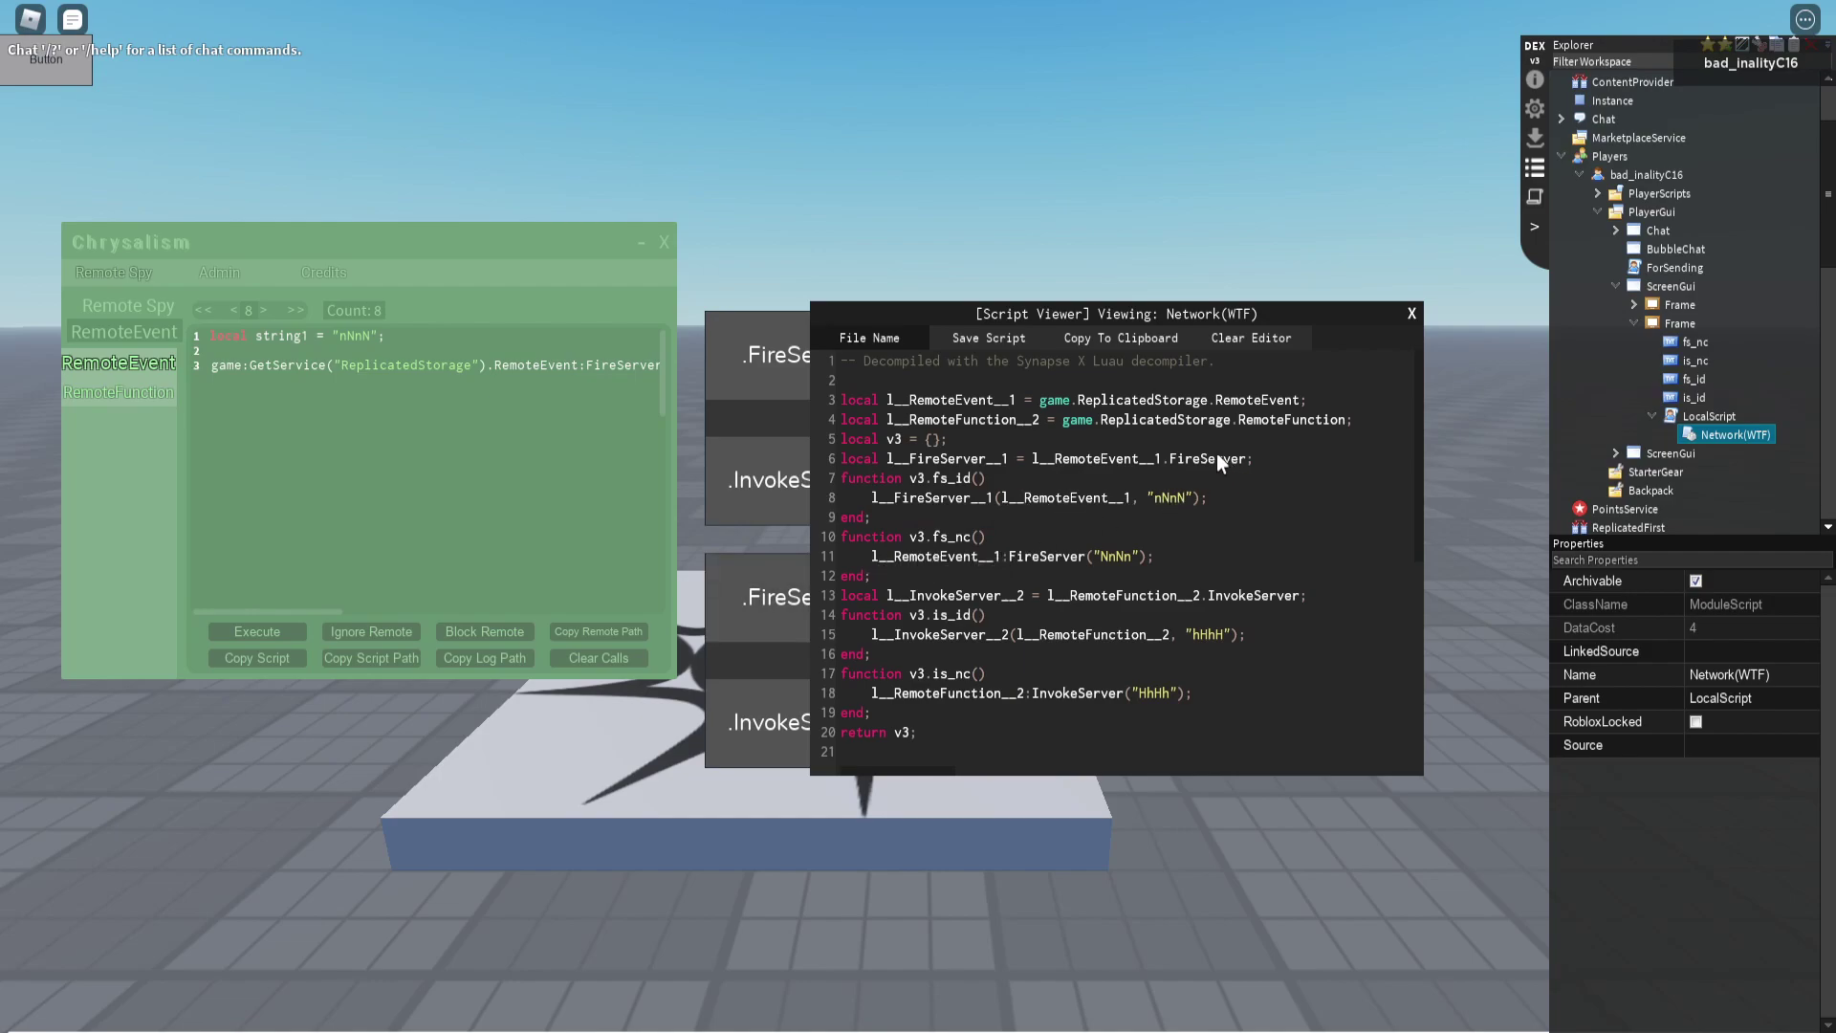
{"action": "left_click", "coordinate": [1412, 314]}
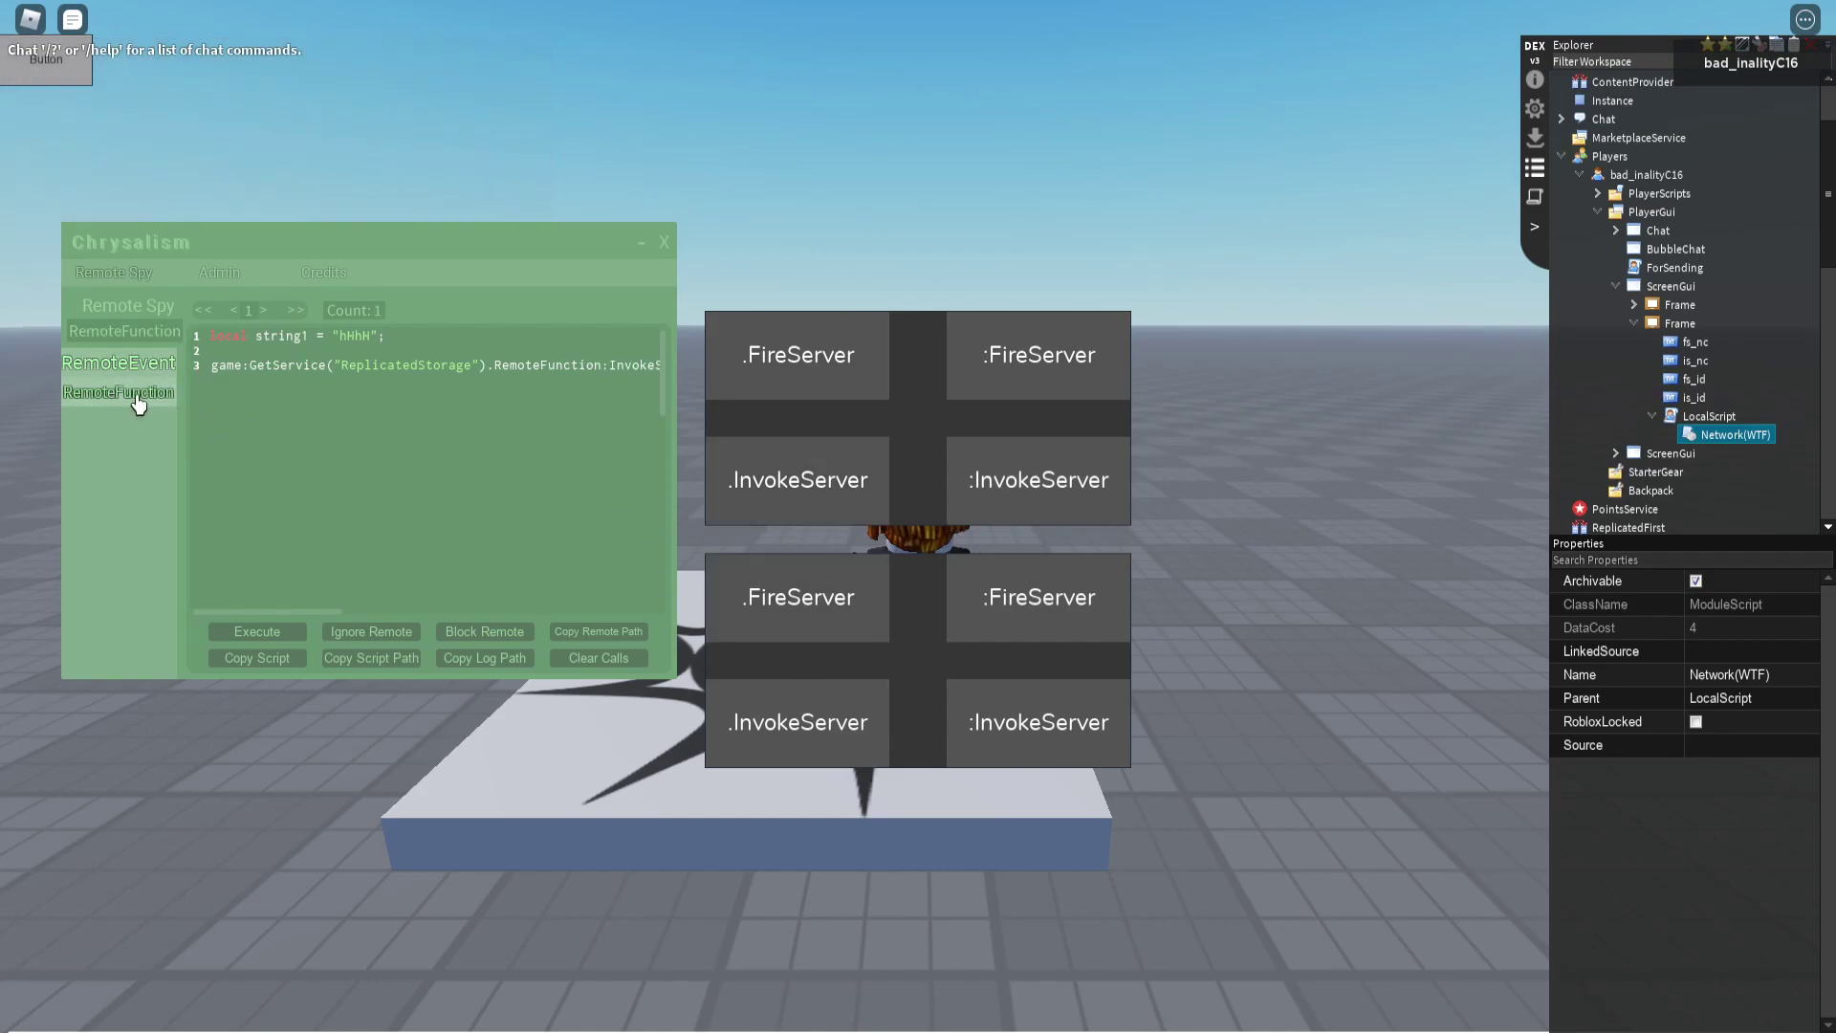
Trigger the second panel's .InvokeServer call several times, copy the selected RemoteFunction call's log path, and reopen the executor.
{"action": "left_click", "coordinate": [787, 727]}
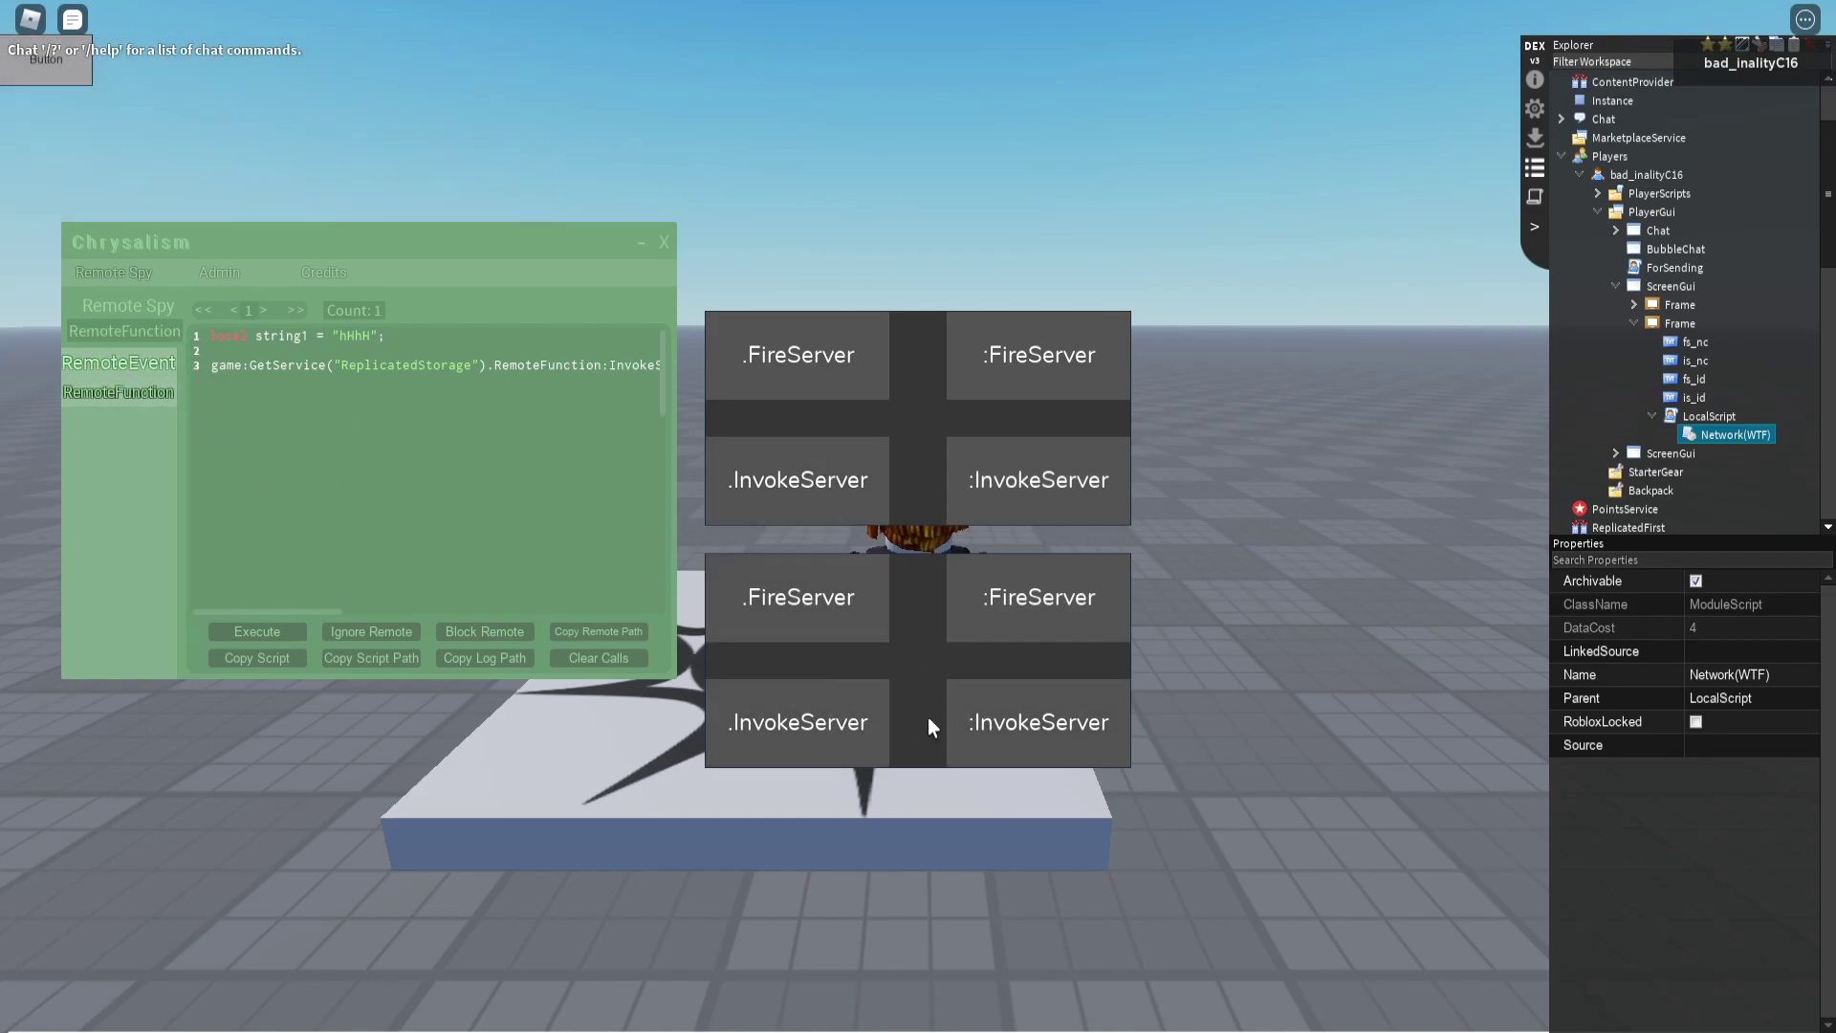
{"action": "left_click", "coordinate": [782, 728]}
{"action": "left_click", "coordinate": [781, 730]}
{"action": "left_click", "coordinate": [462, 660]}
{"action": "key", "text": "Insert"}
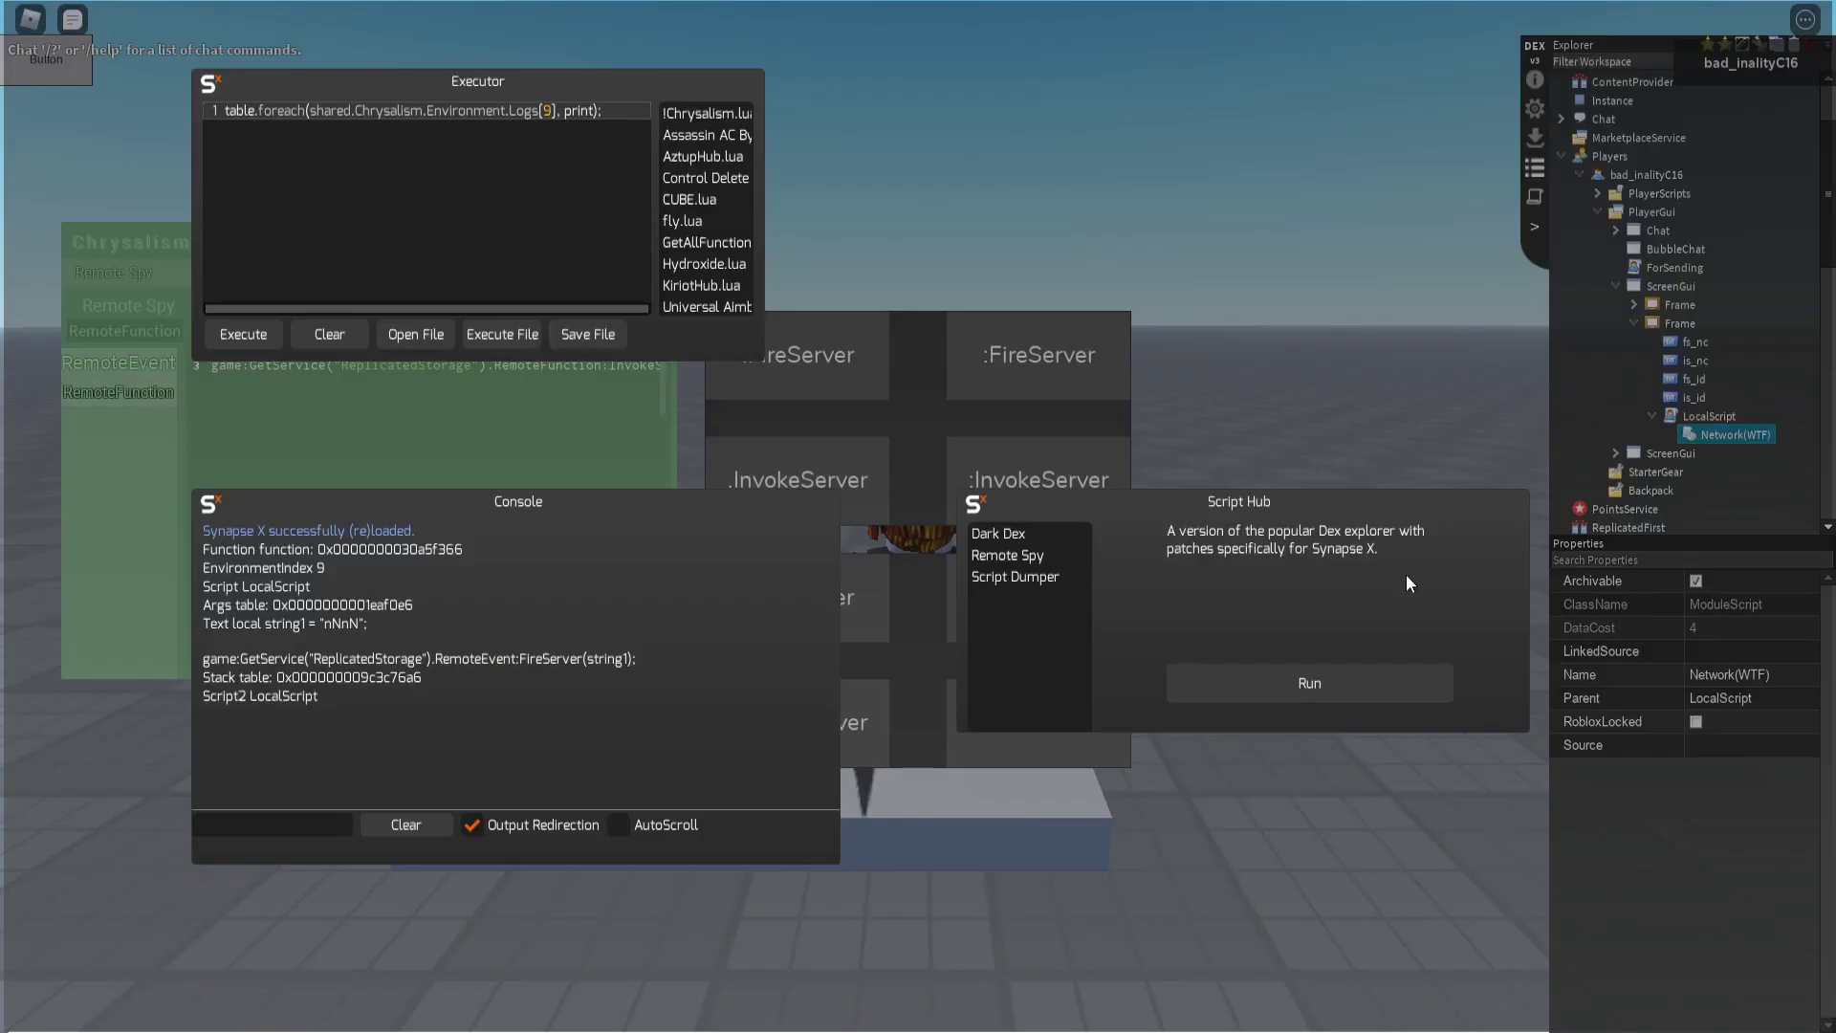
Replace the executor script with table.foreach(shared.Chrysalism.Environment.Logs[12], print);, clear the console and execute the script.
{"action": "triple_click", "coordinate": [400, 132]}
{"action": "type", "text": "table.foreach("}
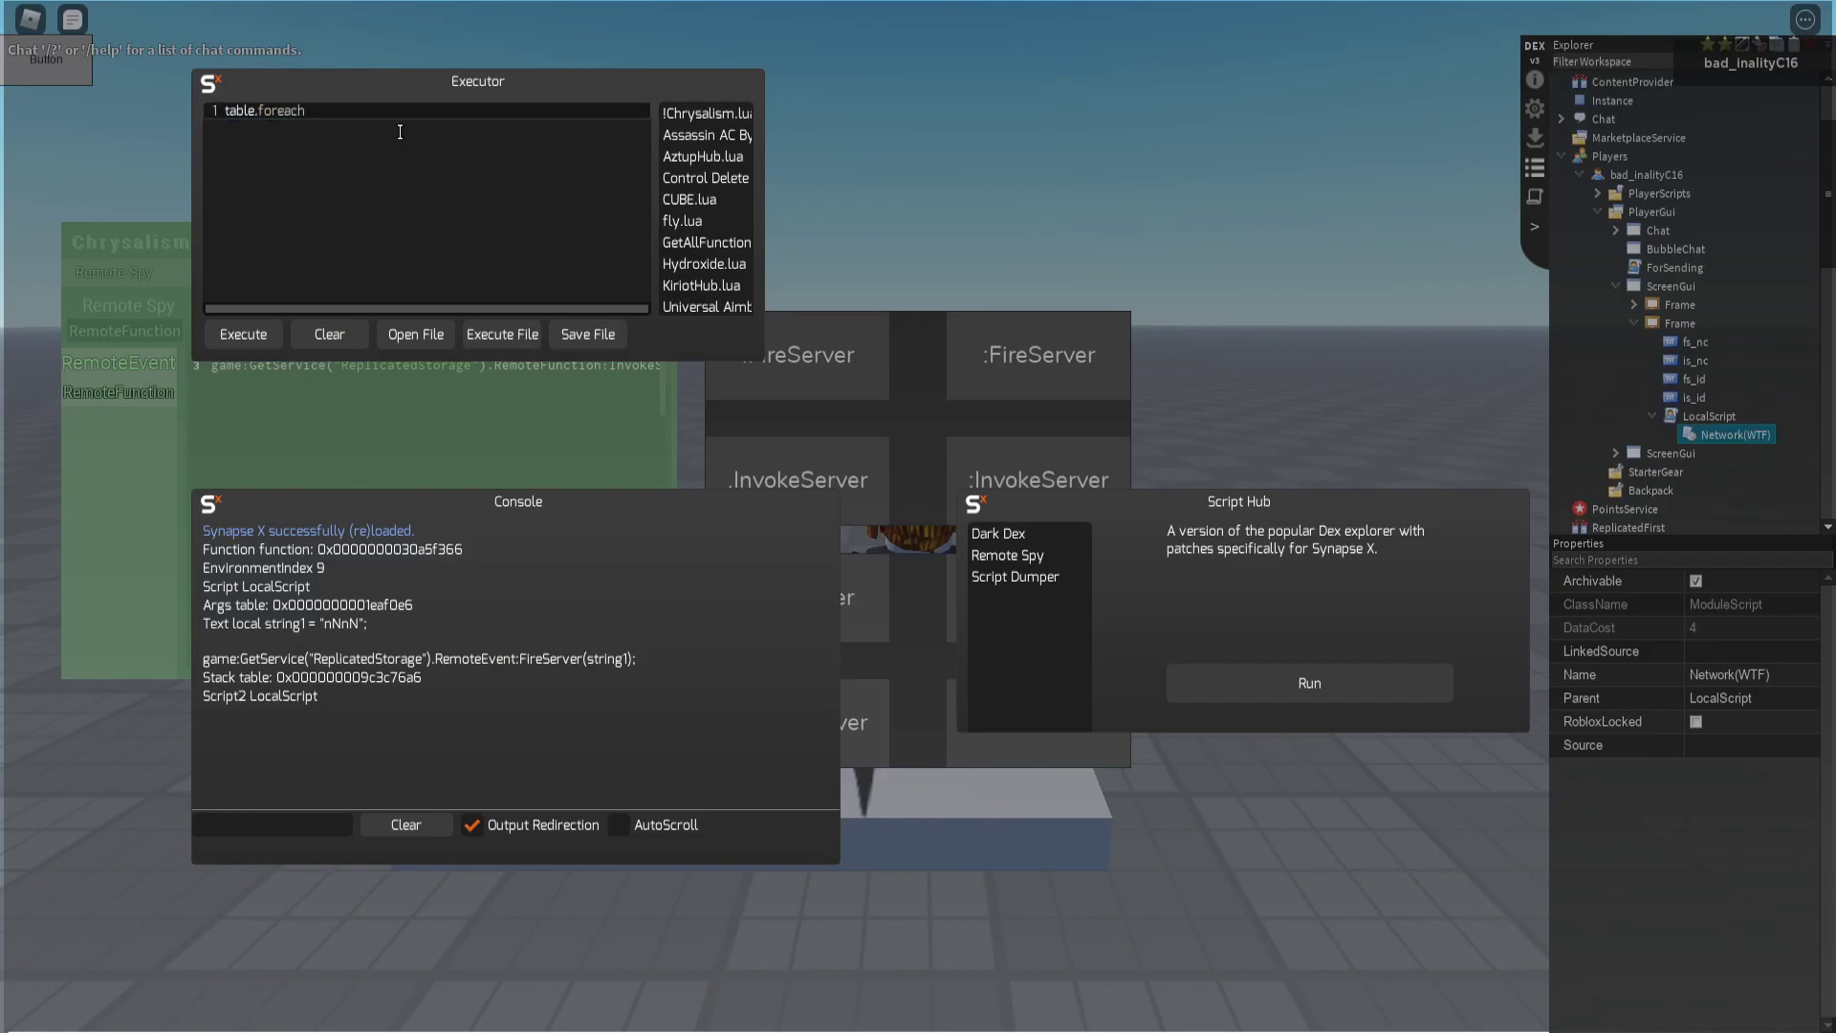
{"action": "type", "text": "shared.Chrysalism.Environment.Logs[12]"}
{"action": "type", "text": ", print);"}
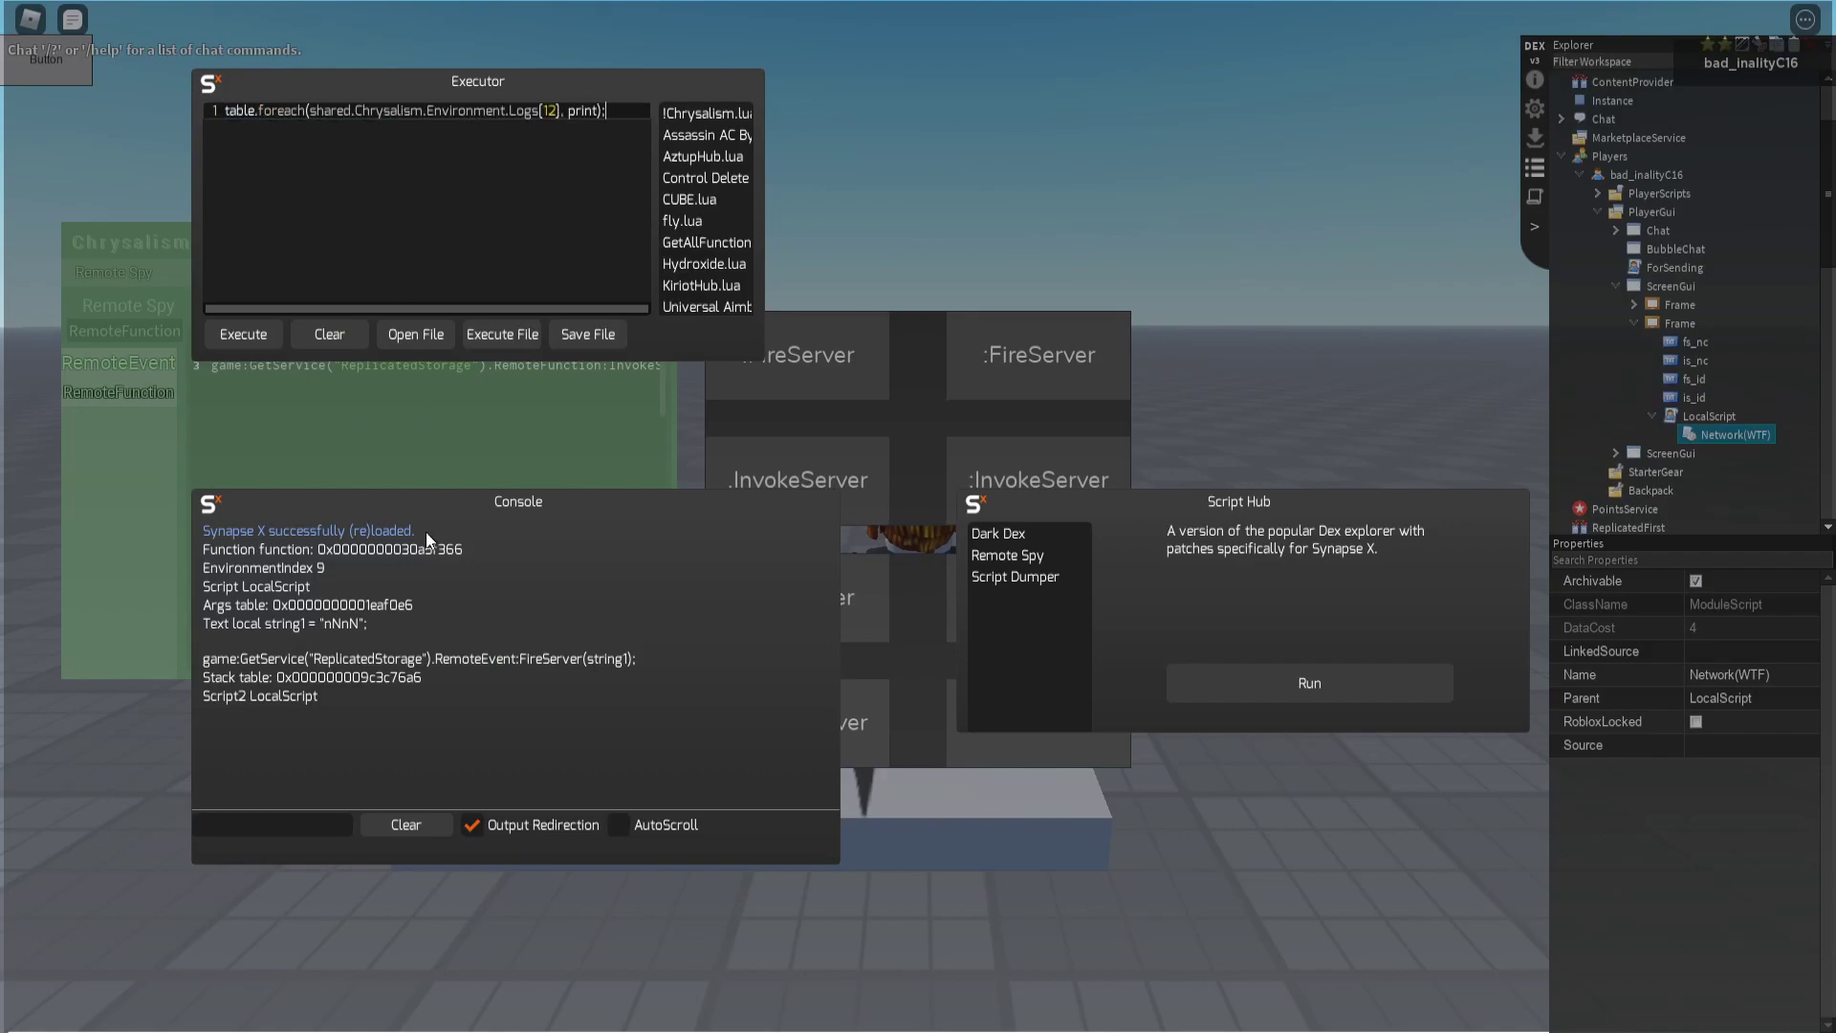
{"action": "left_click", "coordinate": [388, 819]}
{"action": "left_click", "coordinate": [246, 335]}
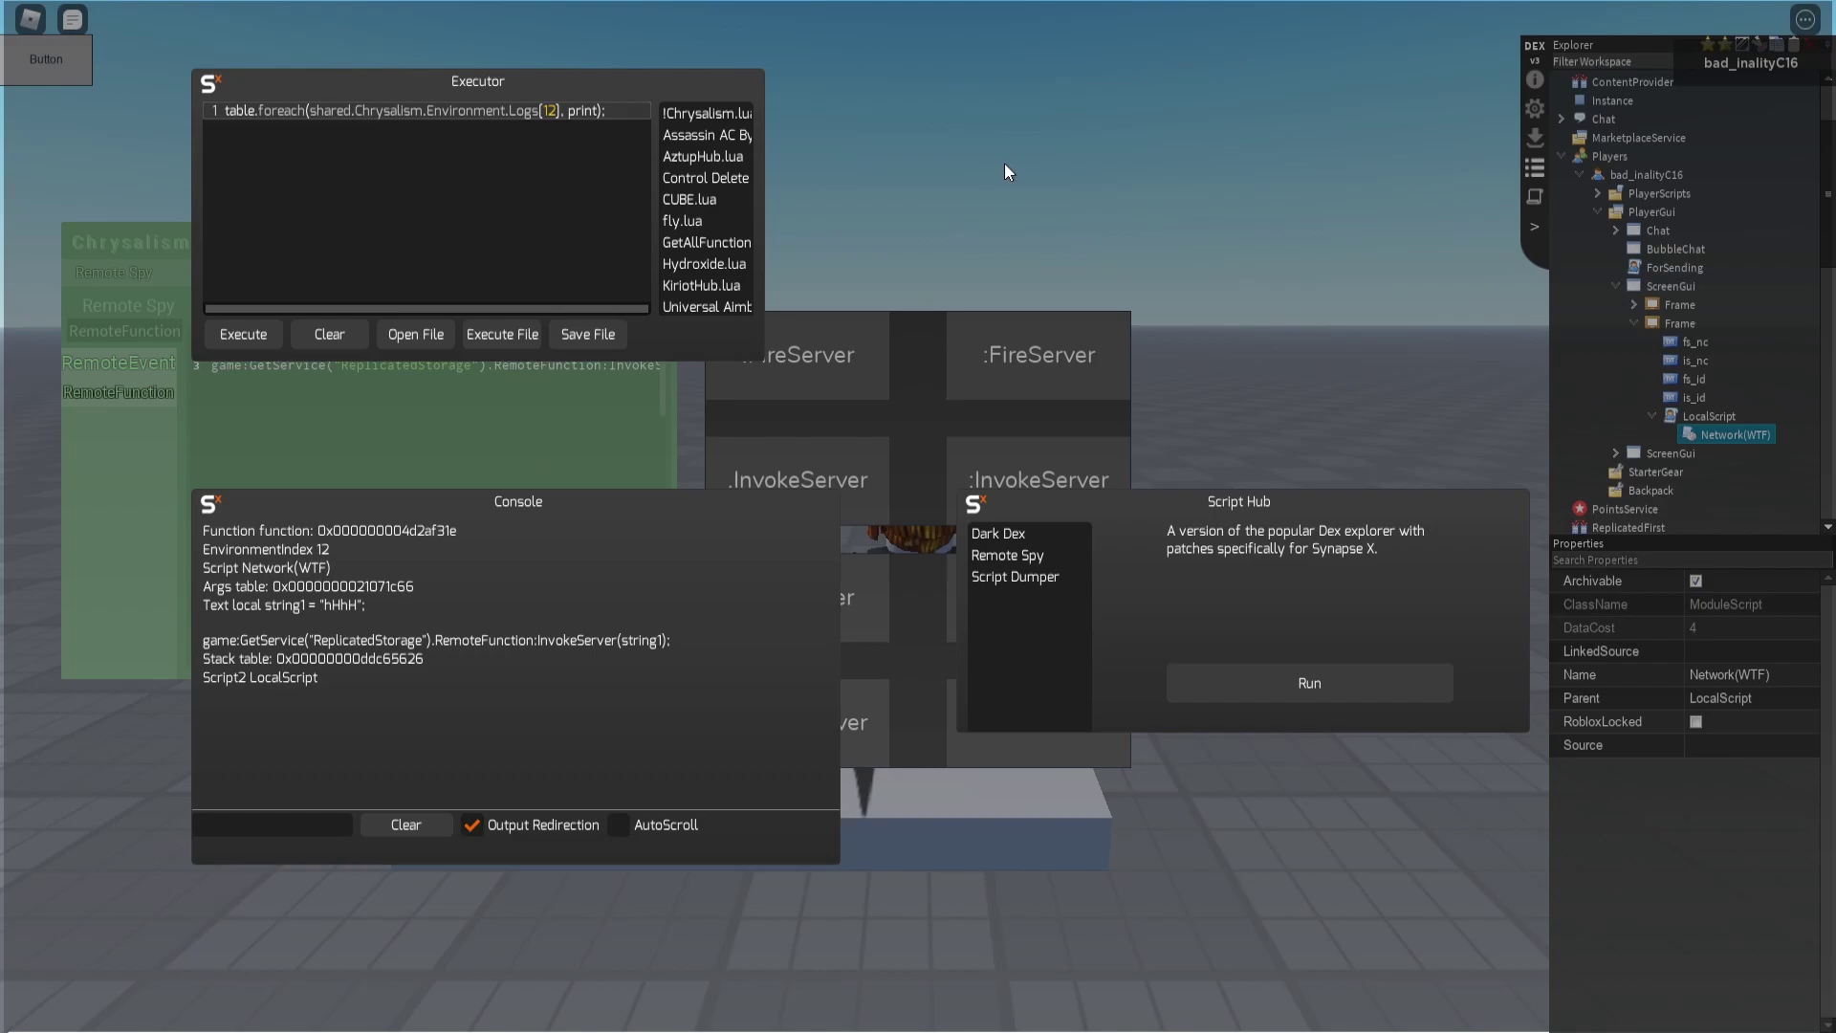
View the decompiled source of the Network(WTF) module and compare it with the Script and Script2 entries in the executor console.
{"action": "key", "text": "Insert"}
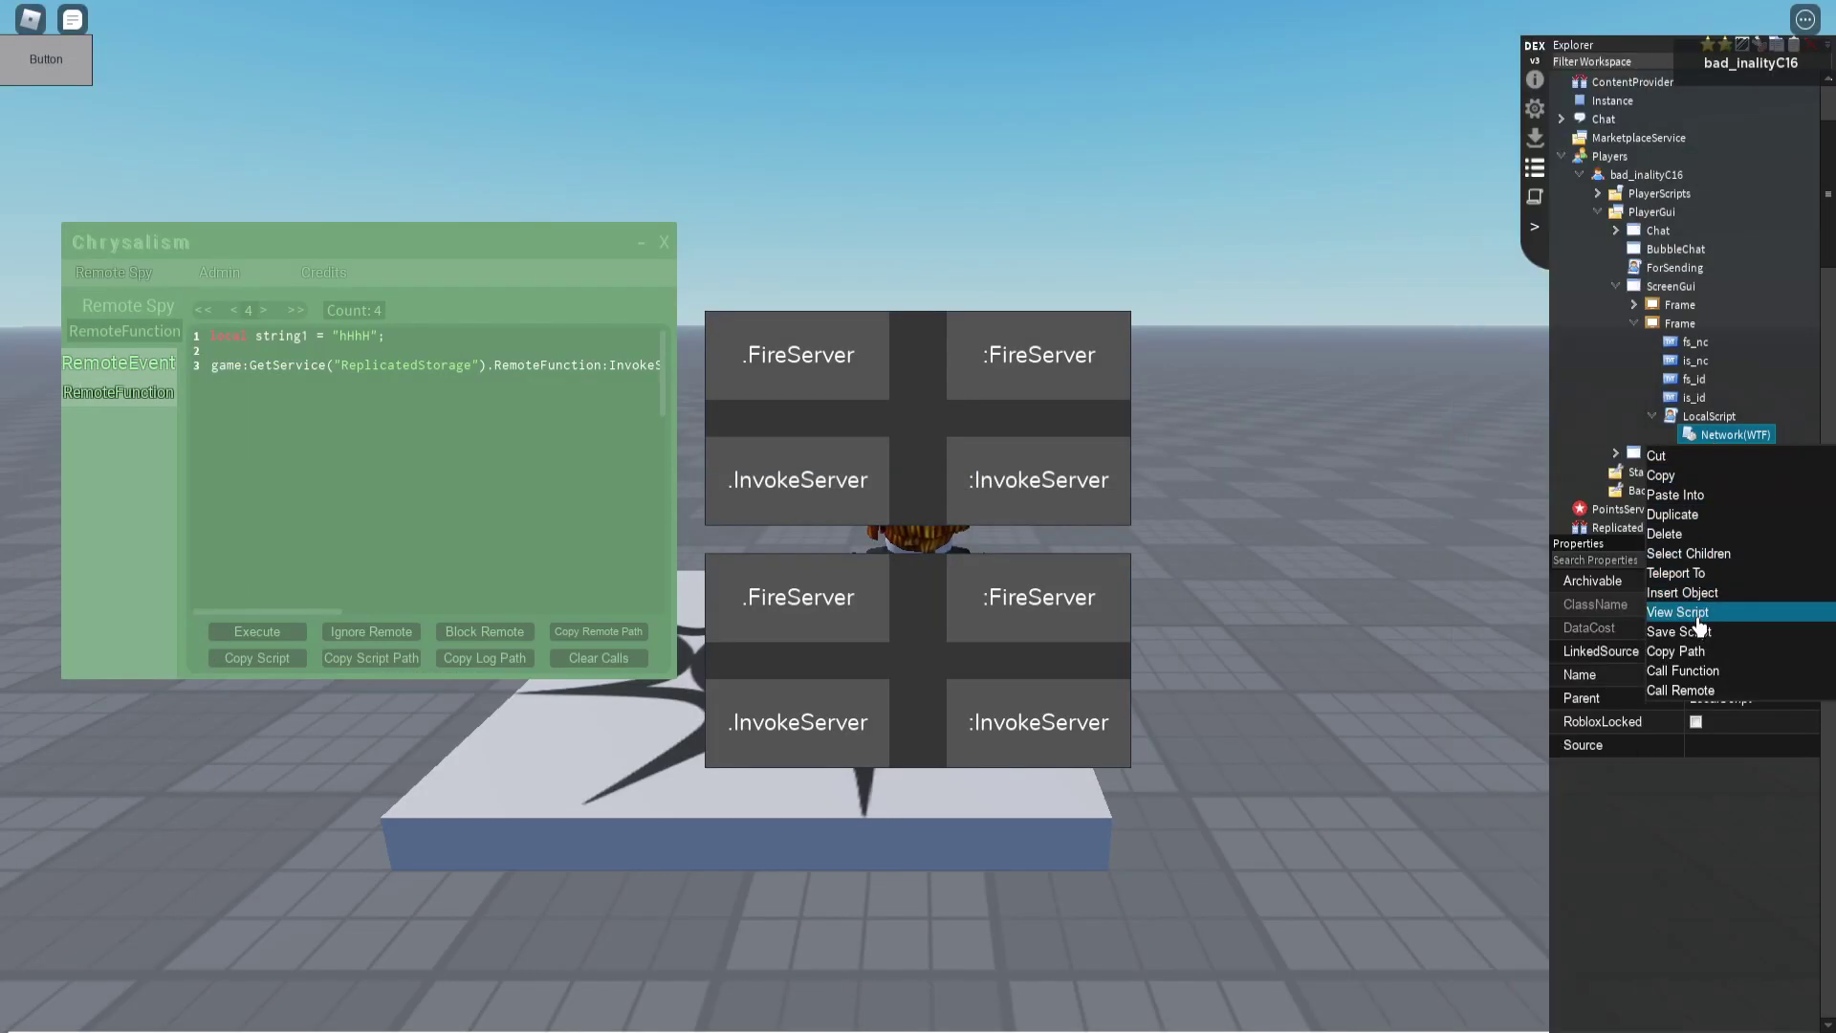
{"action": "left_click", "coordinate": [1717, 438]}
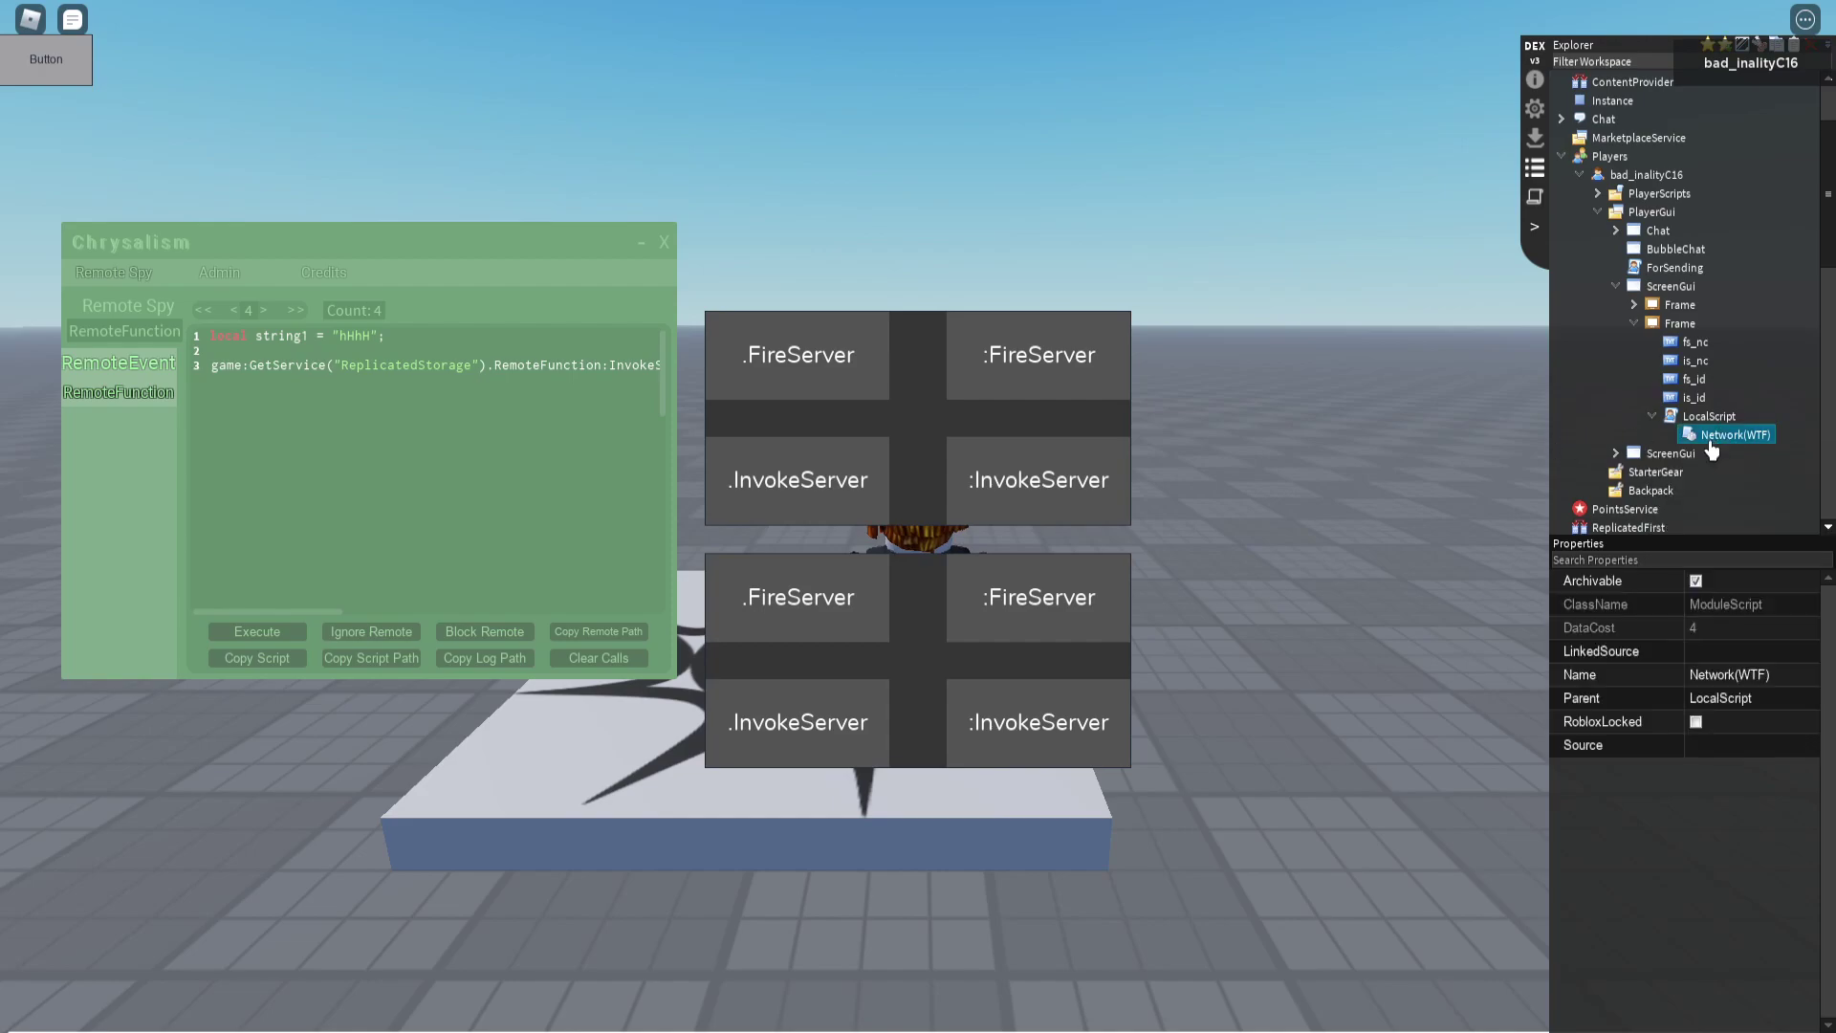
{"action": "right_click", "coordinate": [1712, 437]}
{"action": "left_click", "coordinate": [1678, 579]}
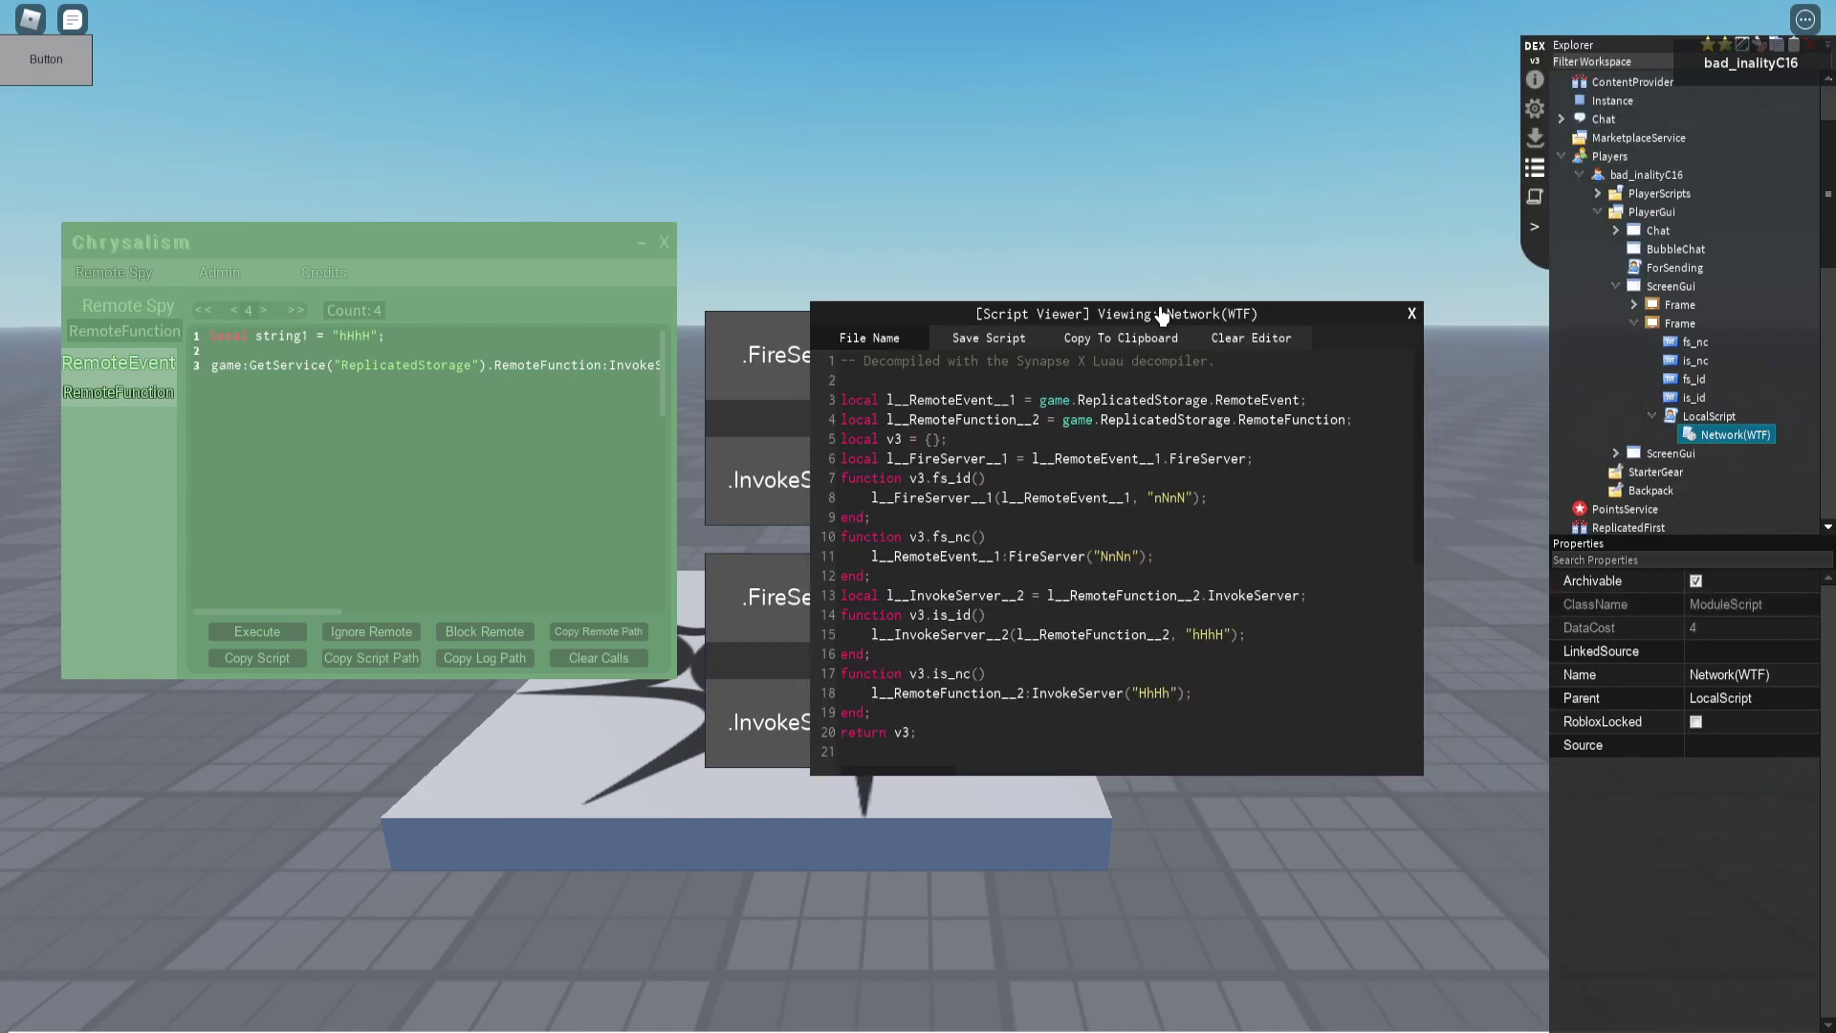
{"action": "left_click_drag", "start_coordinate": [1160, 308], "coordinate": [1185, 286]}
{"action": "key", "text": "Insert"}
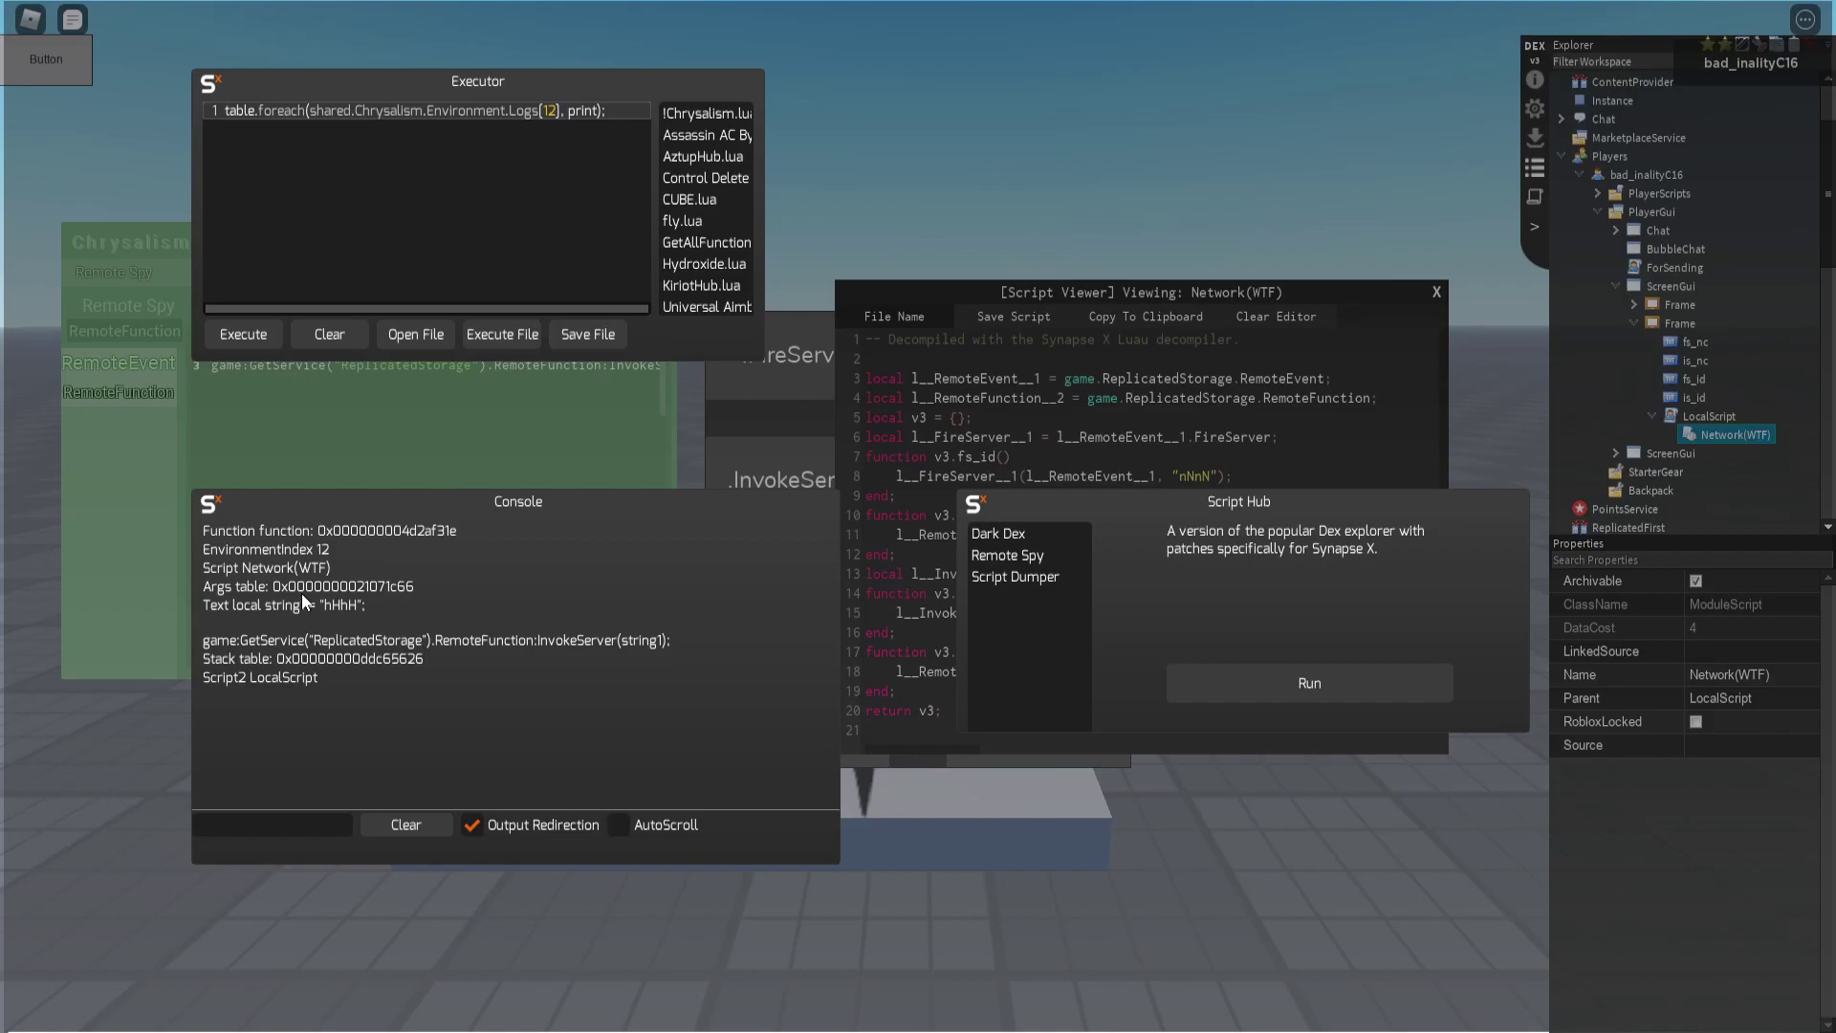
{"action": "key", "text": "Insert"}
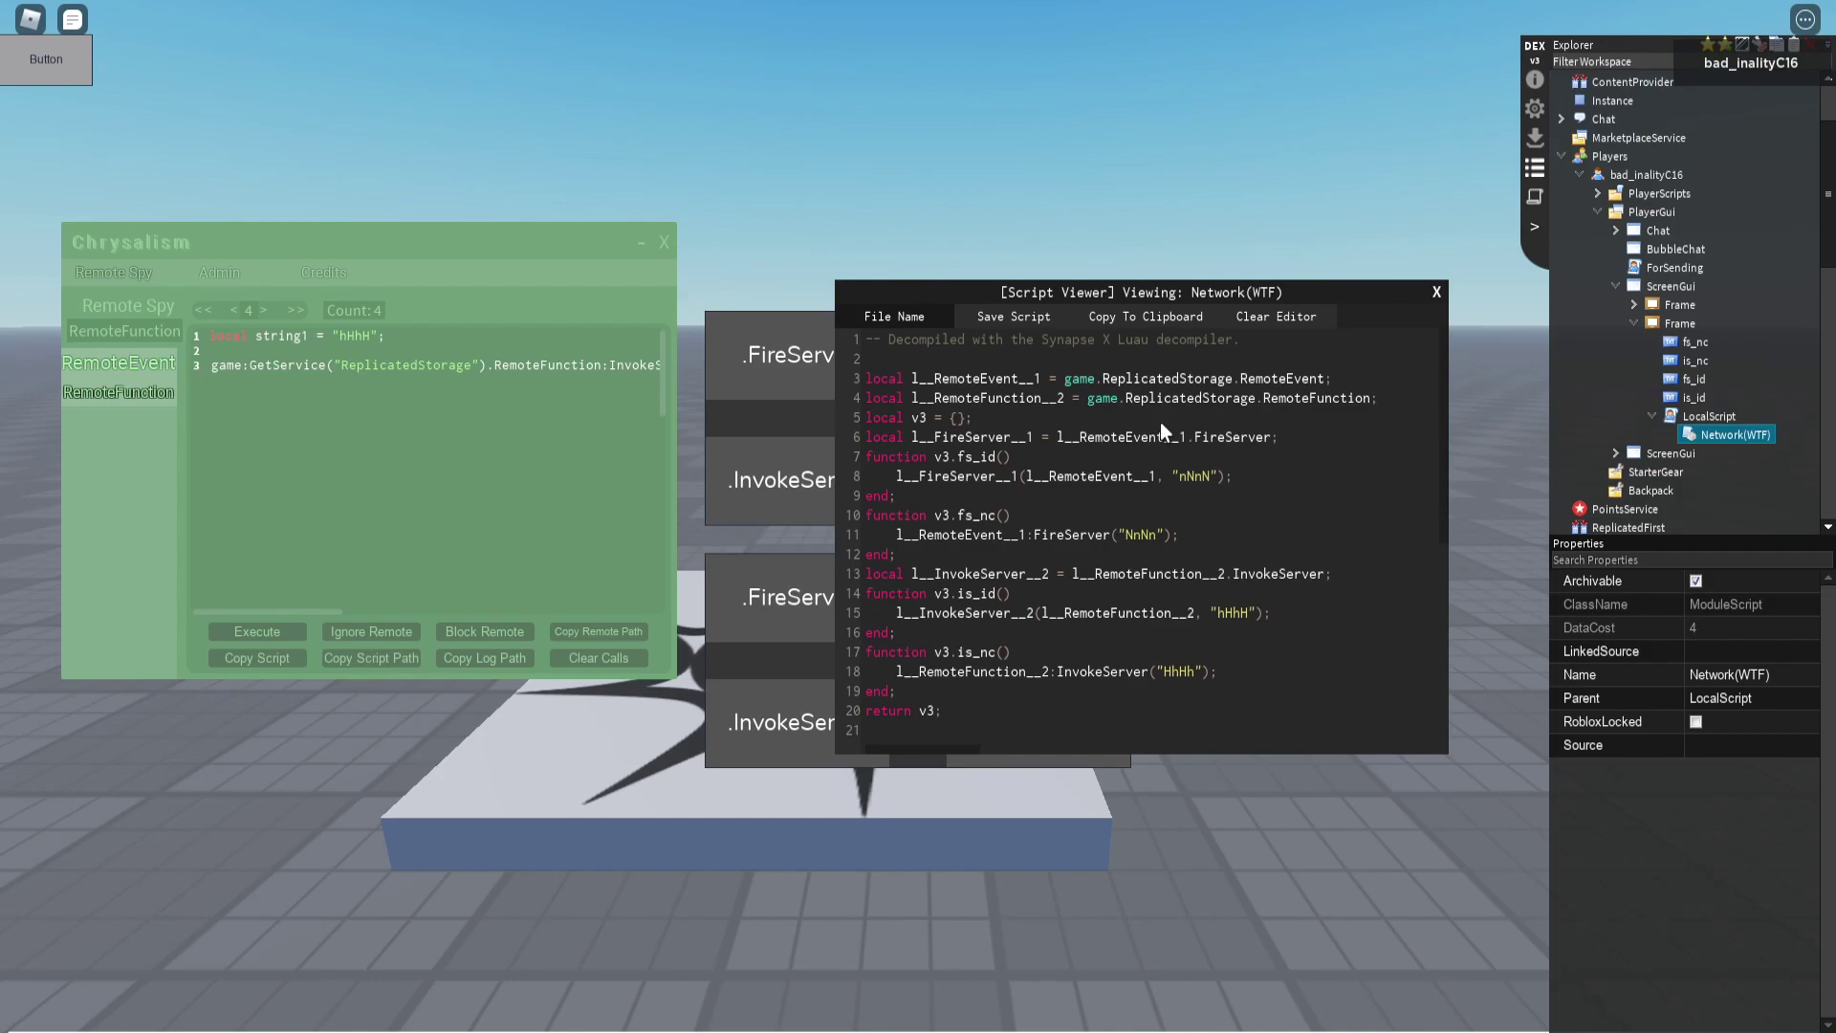
{"action": "key", "text": "Insert"}
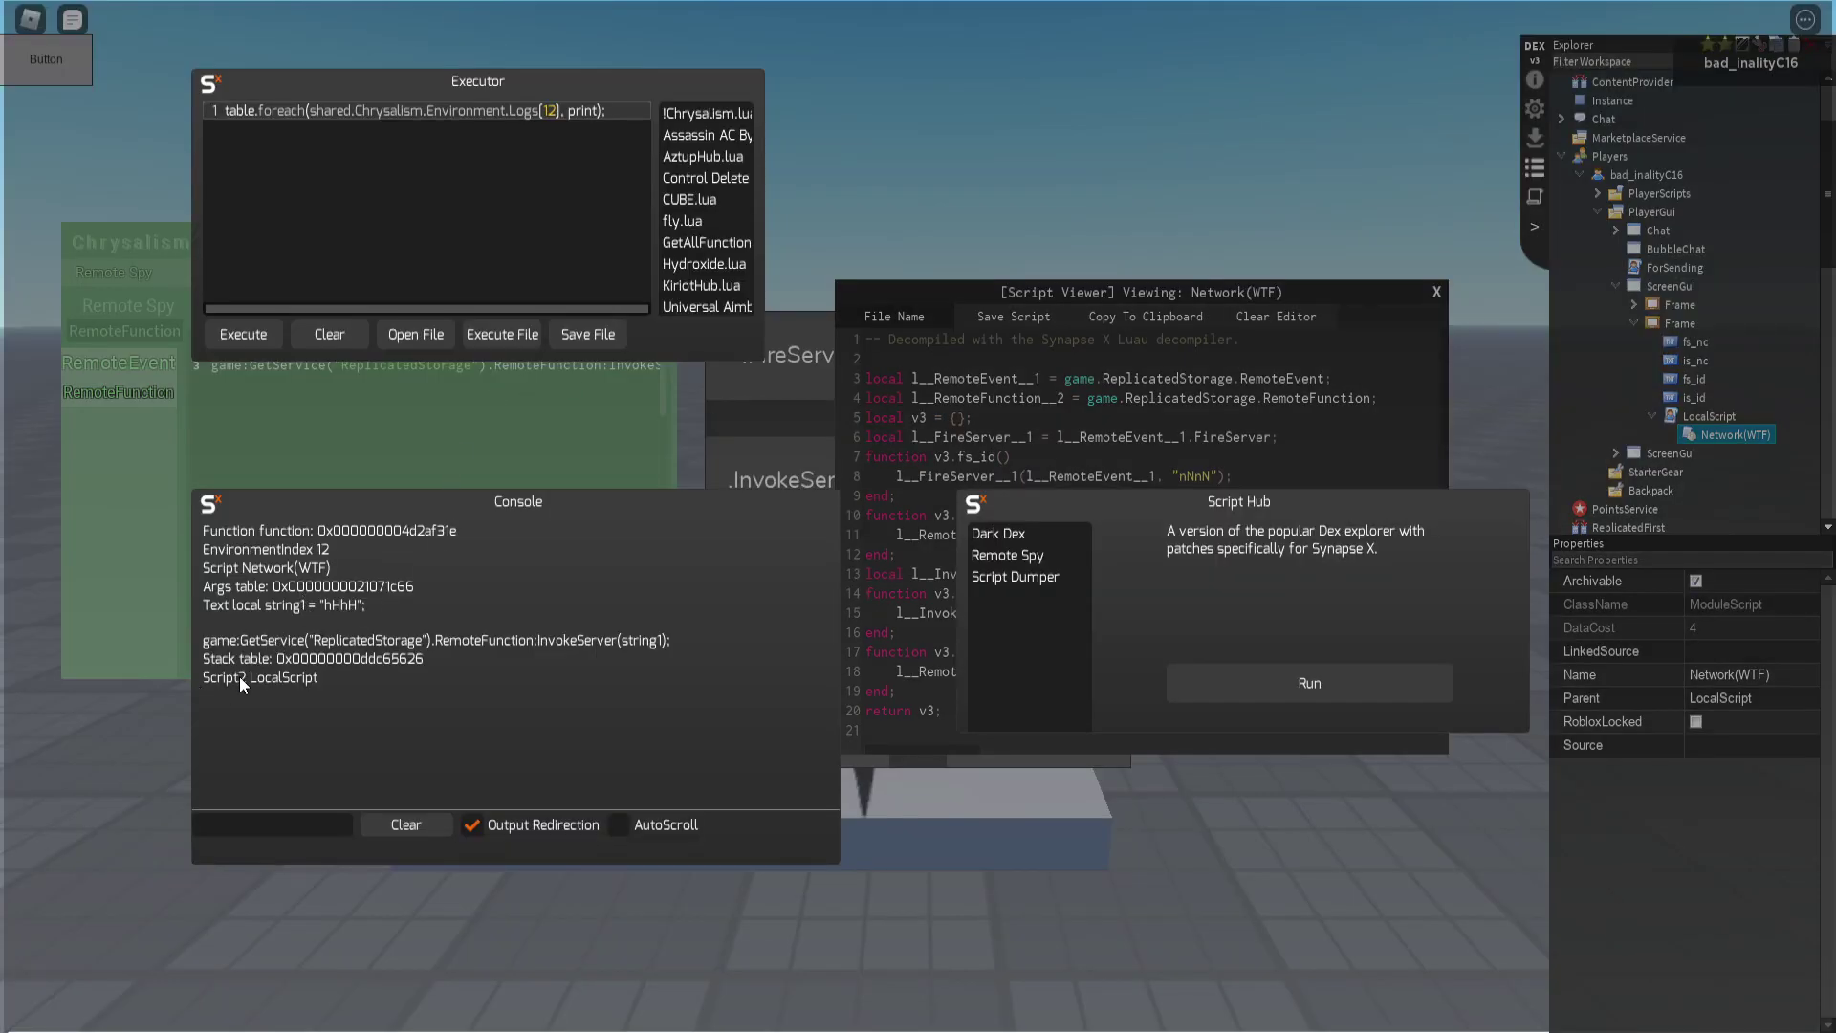
{"action": "key", "text": "Insert"}
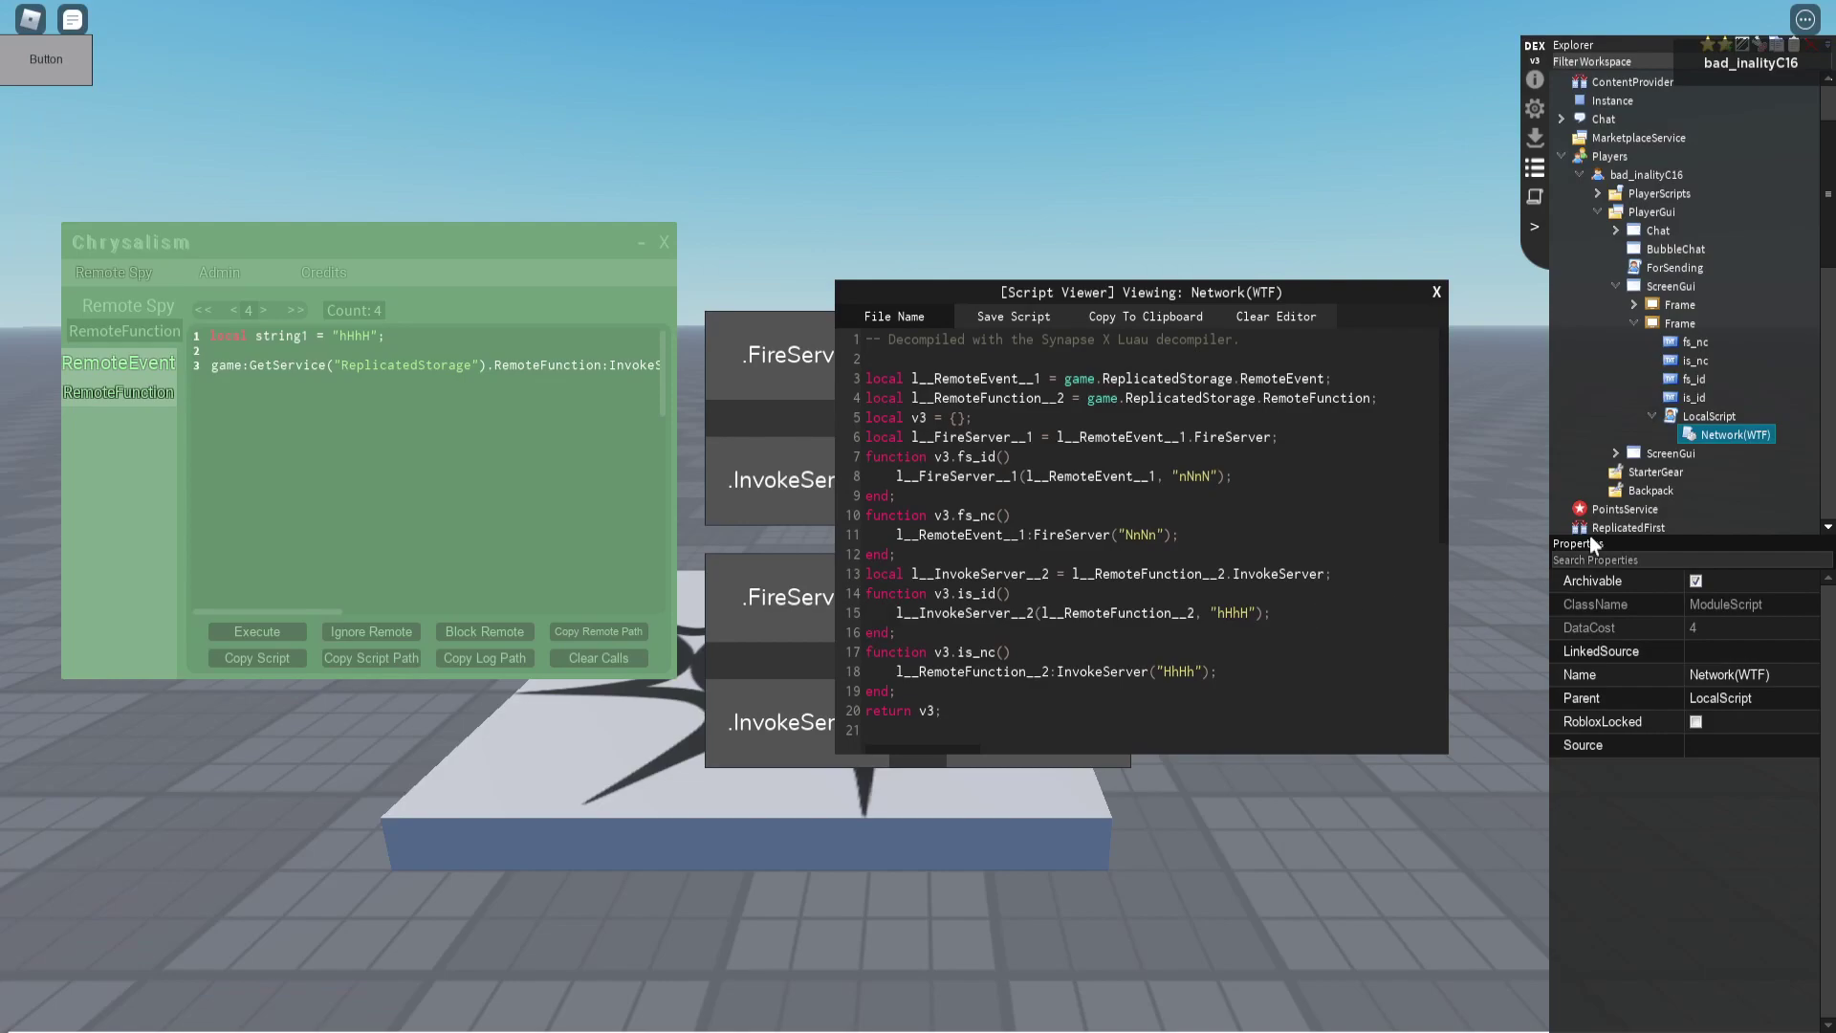
View the decompiled source of the LocalScript above Network(WTF) and check it against the console's log data.
{"action": "left_click", "coordinate": [1705, 417]}
{"action": "right_click", "coordinate": [1706, 417]}
{"action": "left_click", "coordinate": [1688, 597]}
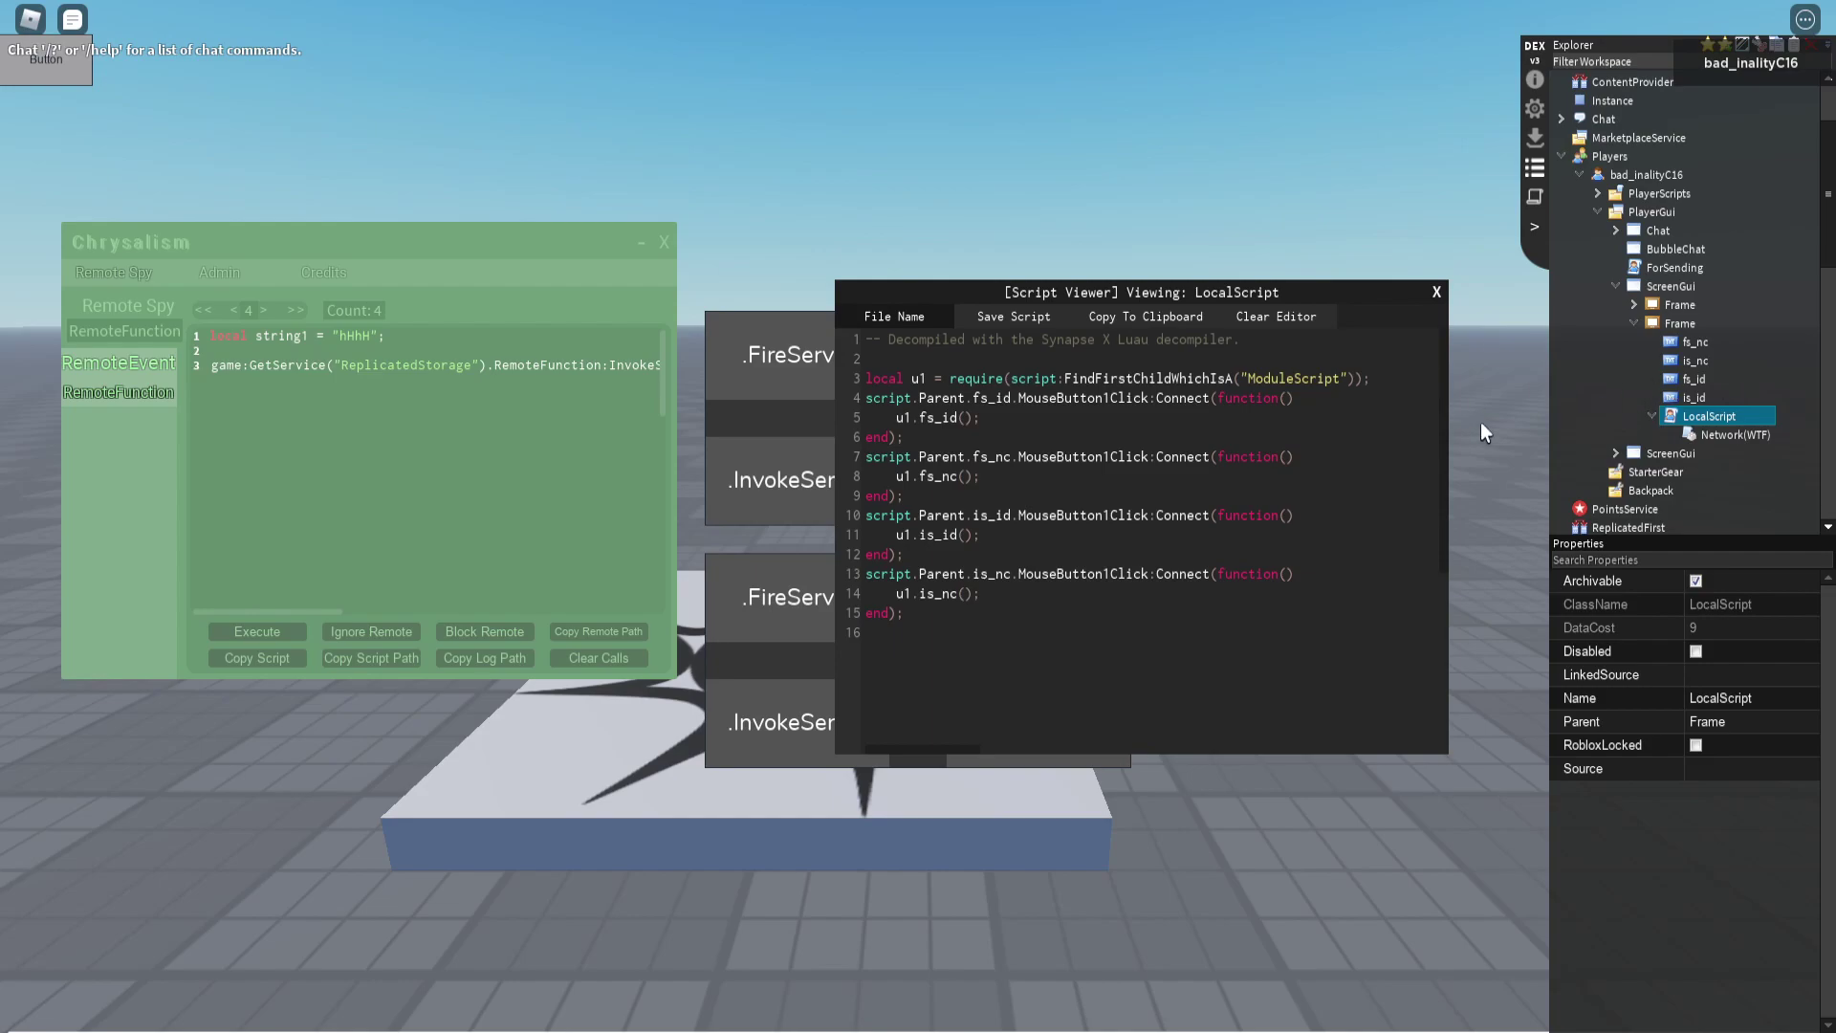
{"action": "key", "text": "Insert"}
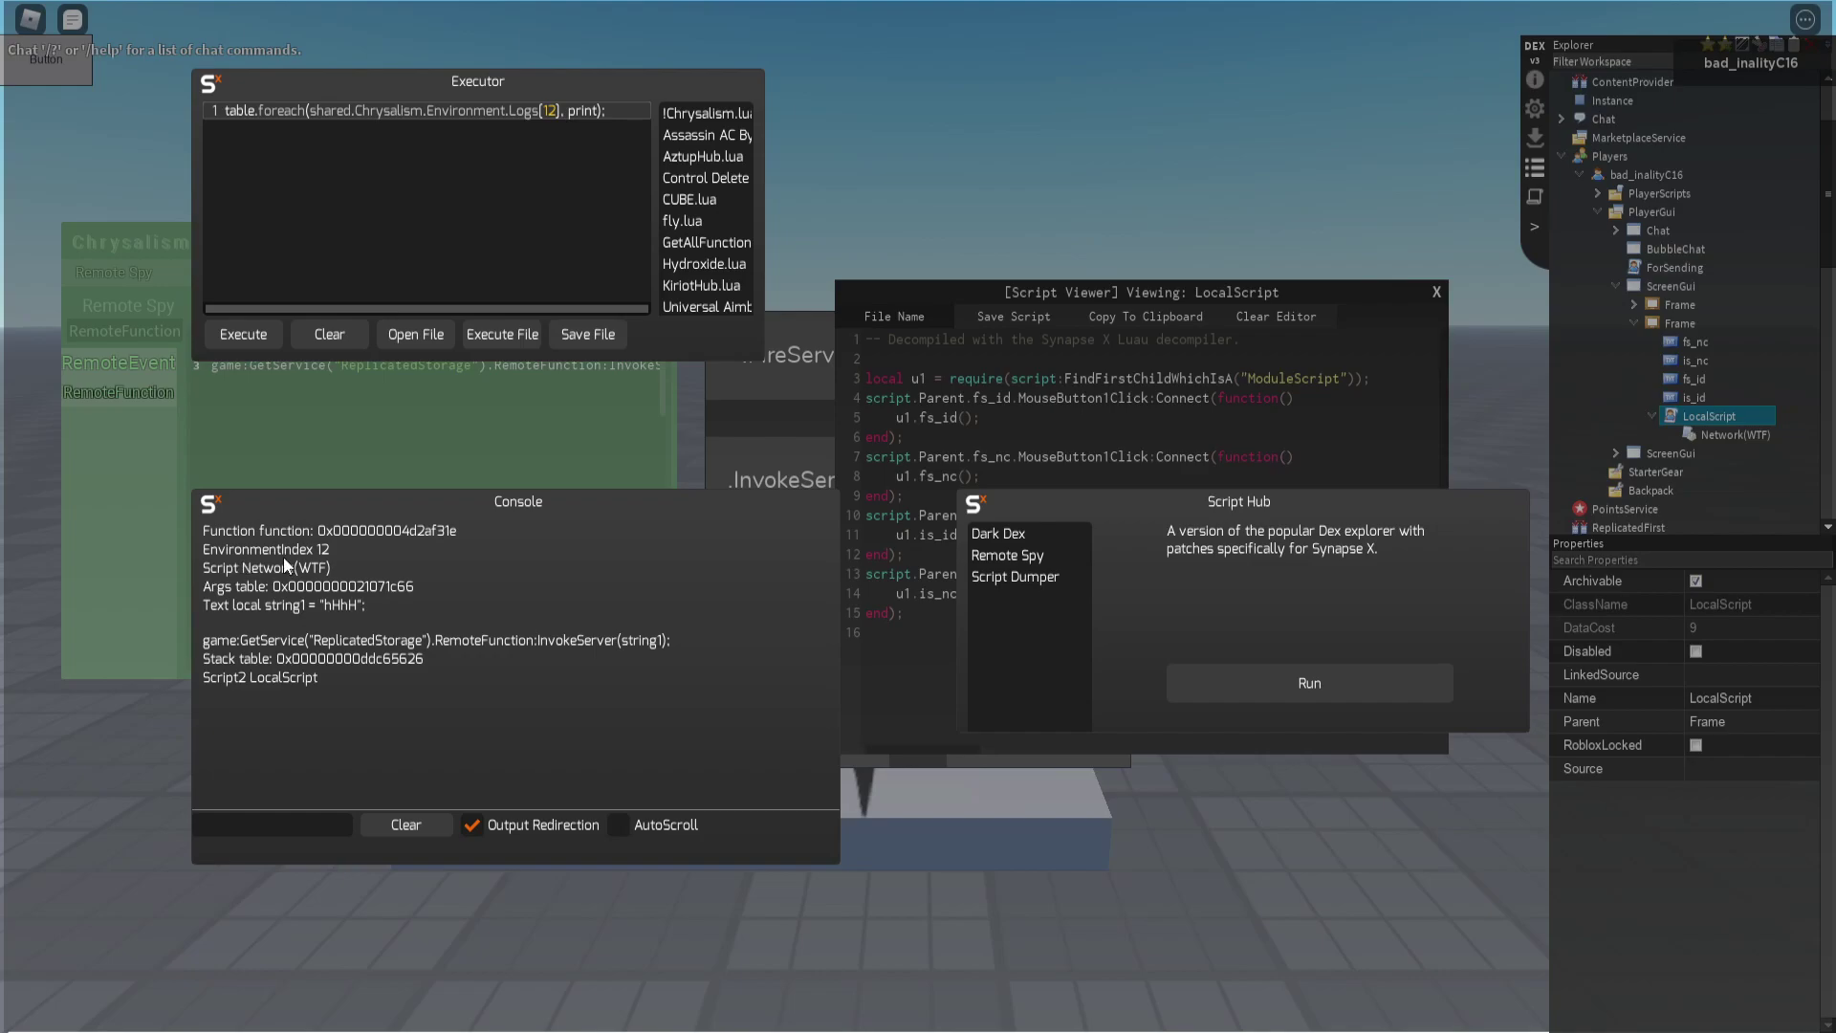
{"action": "key", "text": "Insert"}
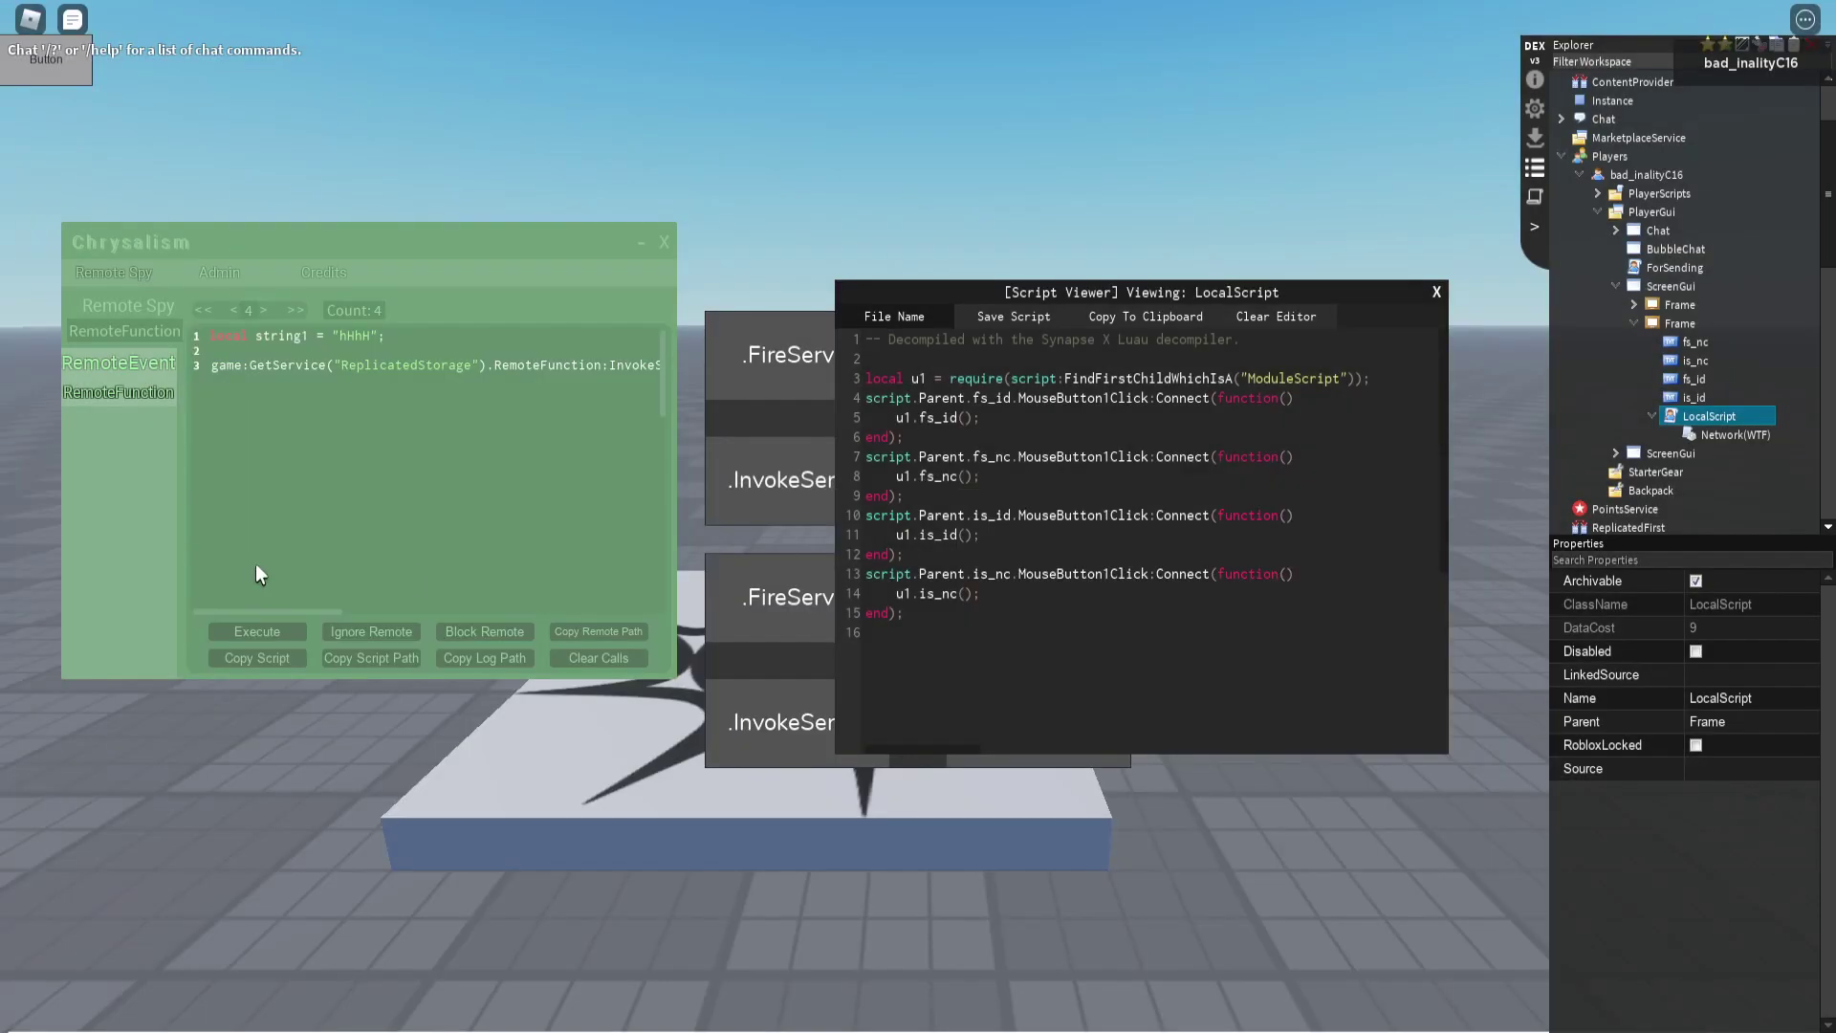
Reopen the decompiled Network(WTF) source in the script viewer and check the console's script entries again.
{"action": "right_click", "coordinate": [1707, 435]}
{"action": "left_click", "coordinate": [1712, 438]}
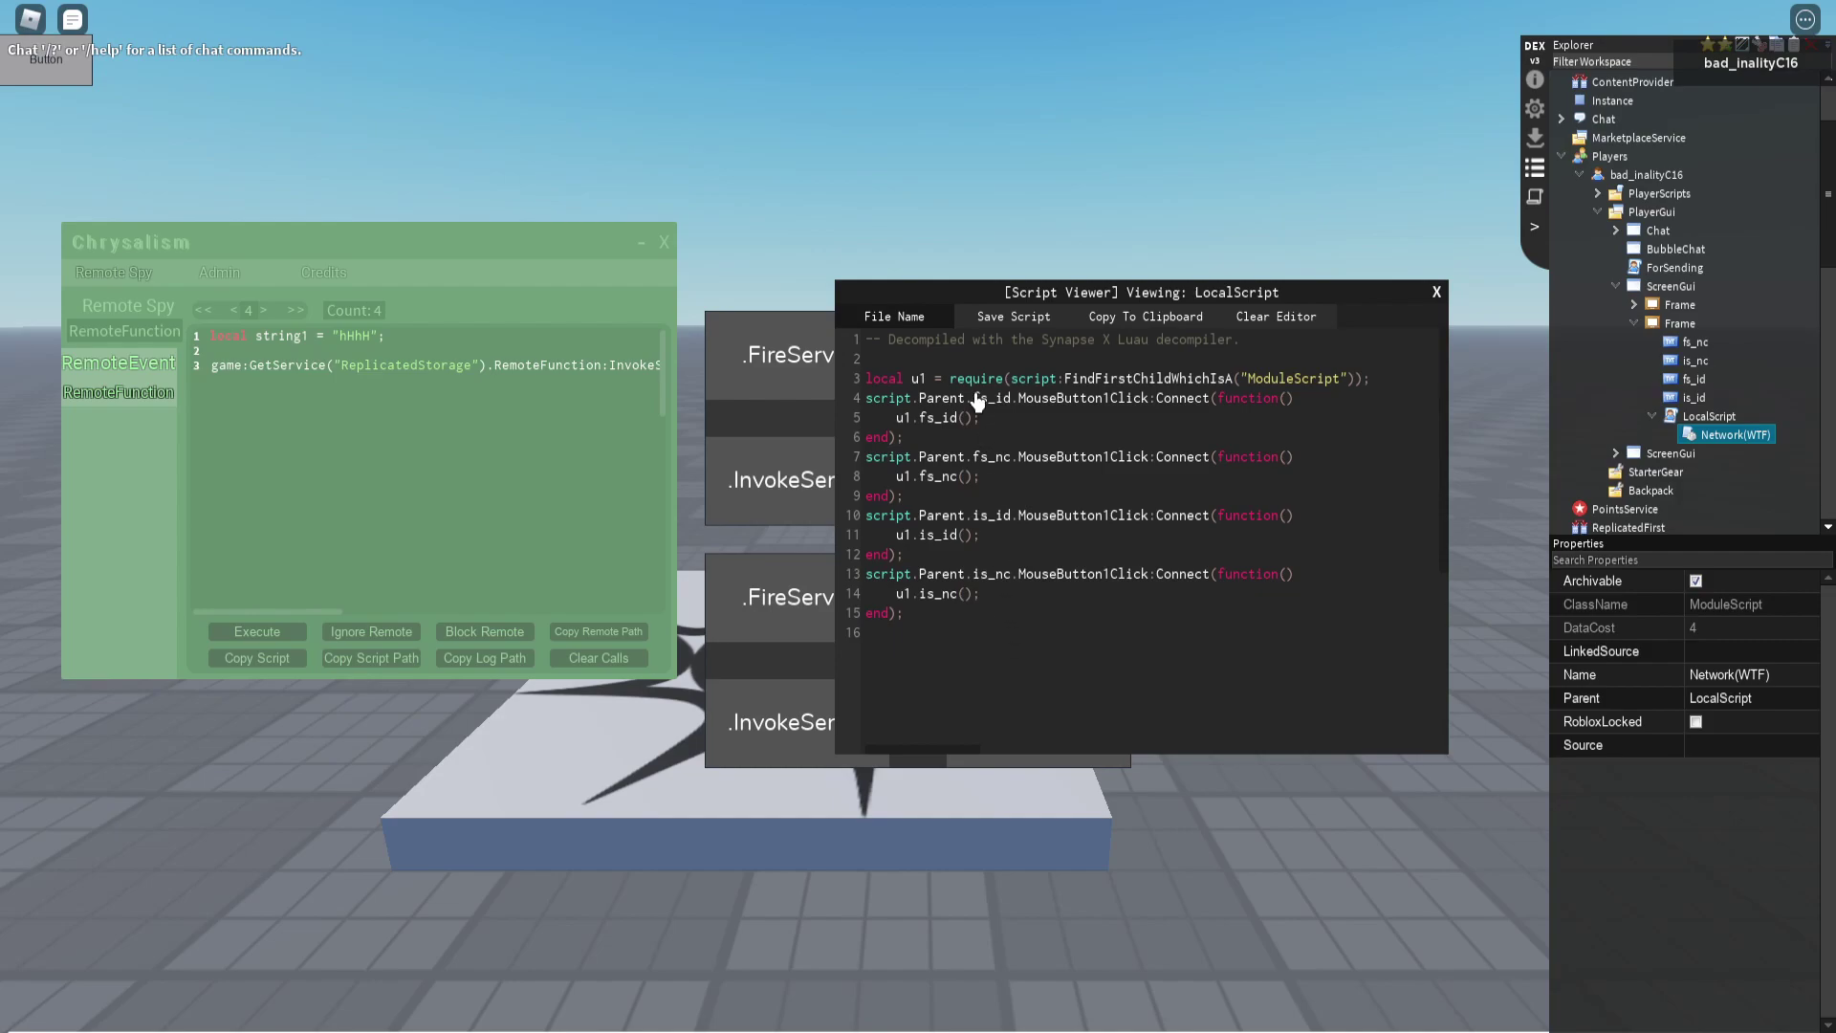
{"action": "right_click", "coordinate": [1712, 438]}
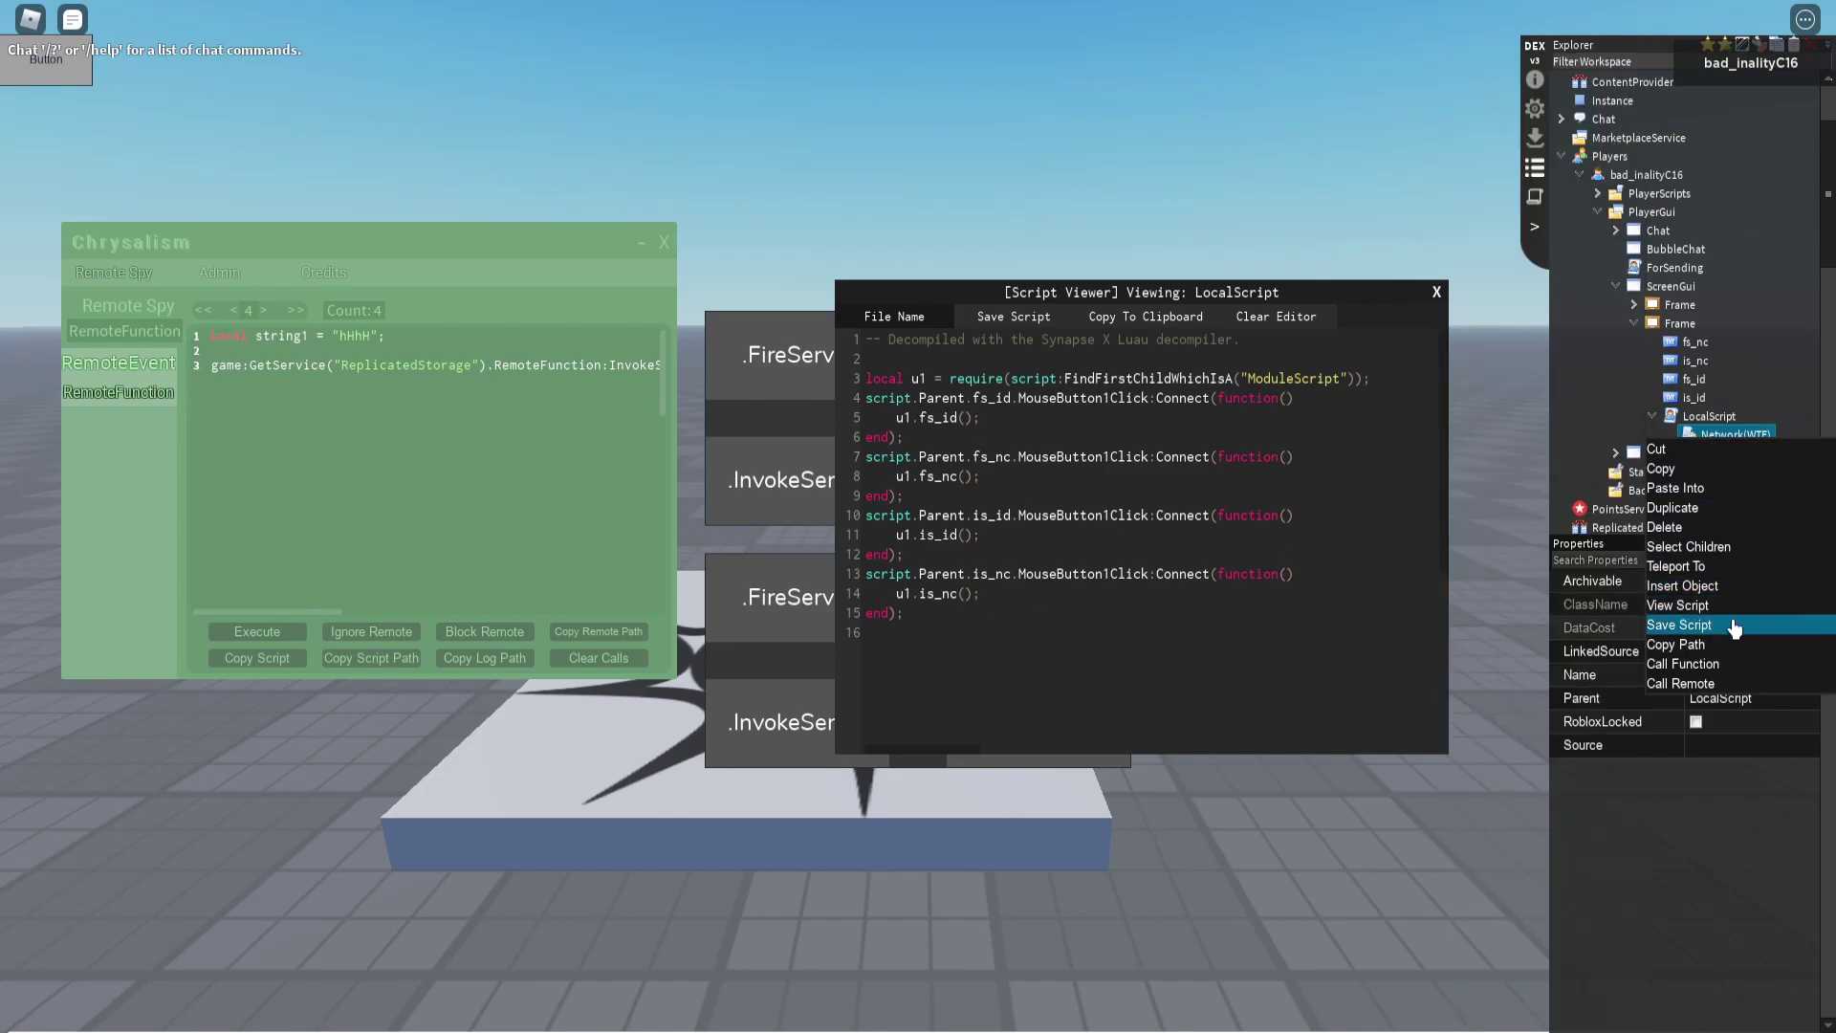
{"action": "left_click", "coordinate": [1704, 612]}
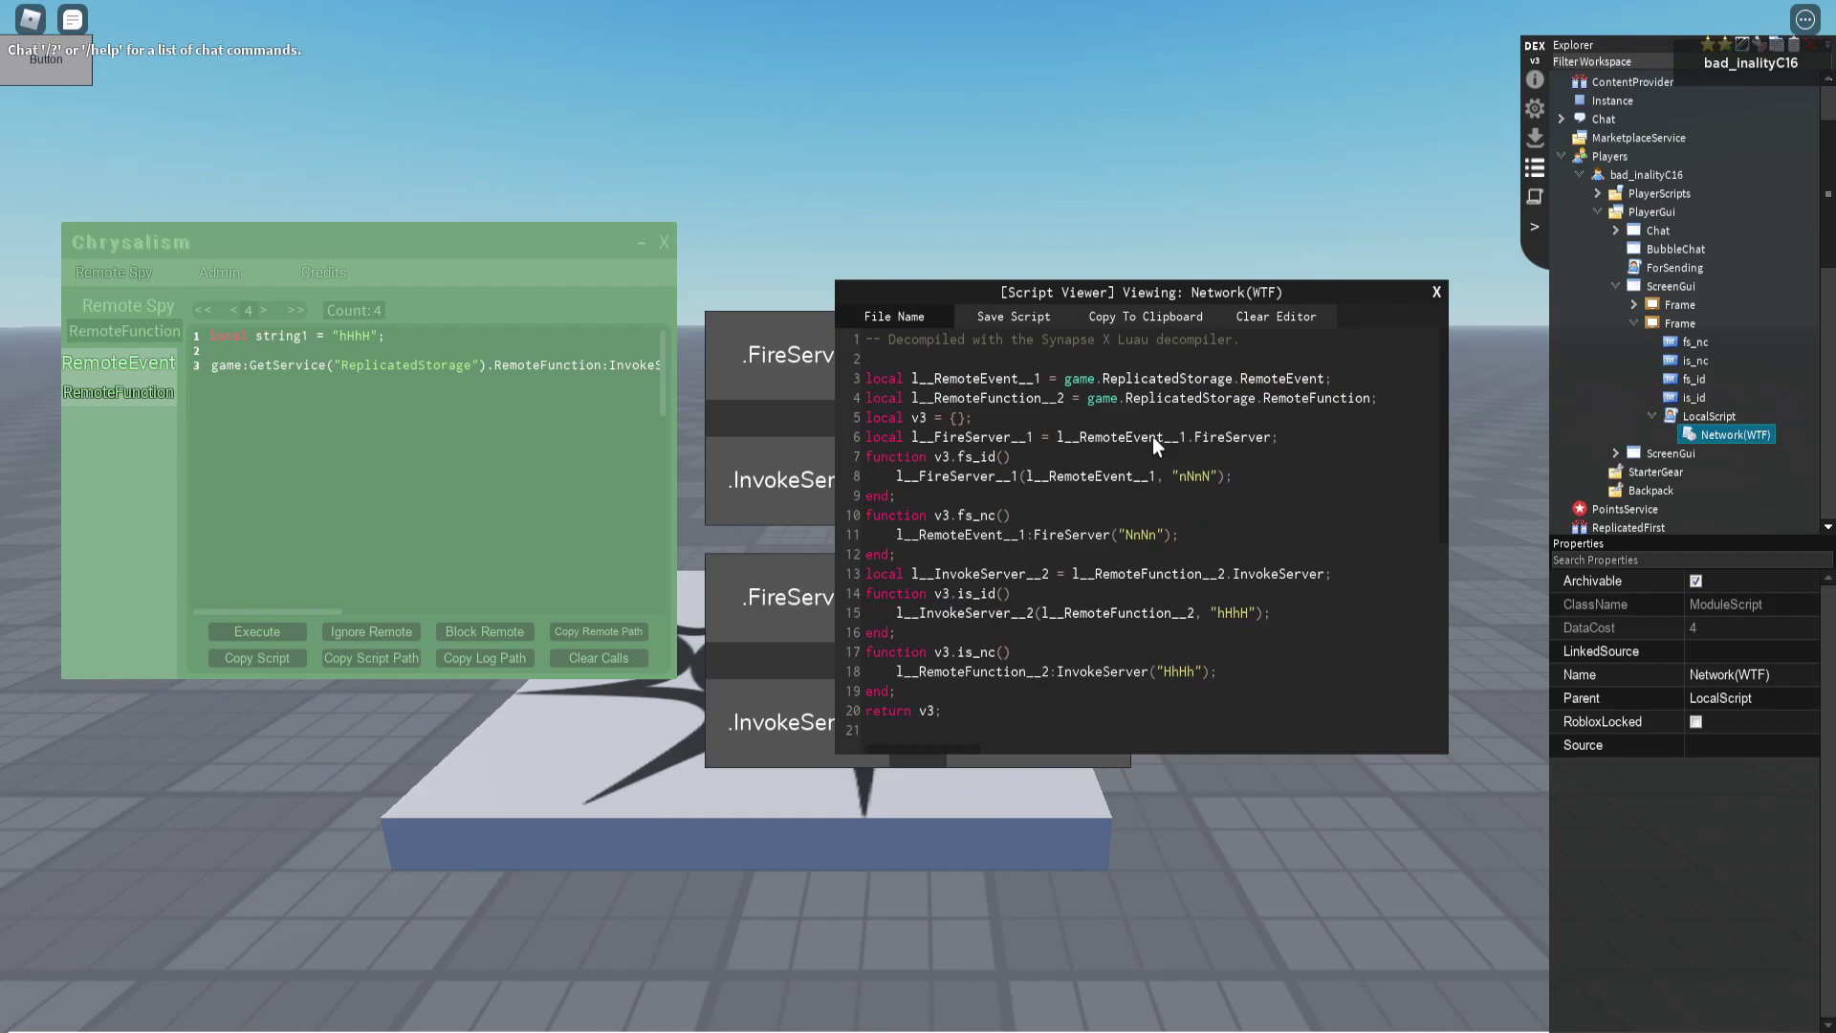
{"action": "key", "text": "Insert"}
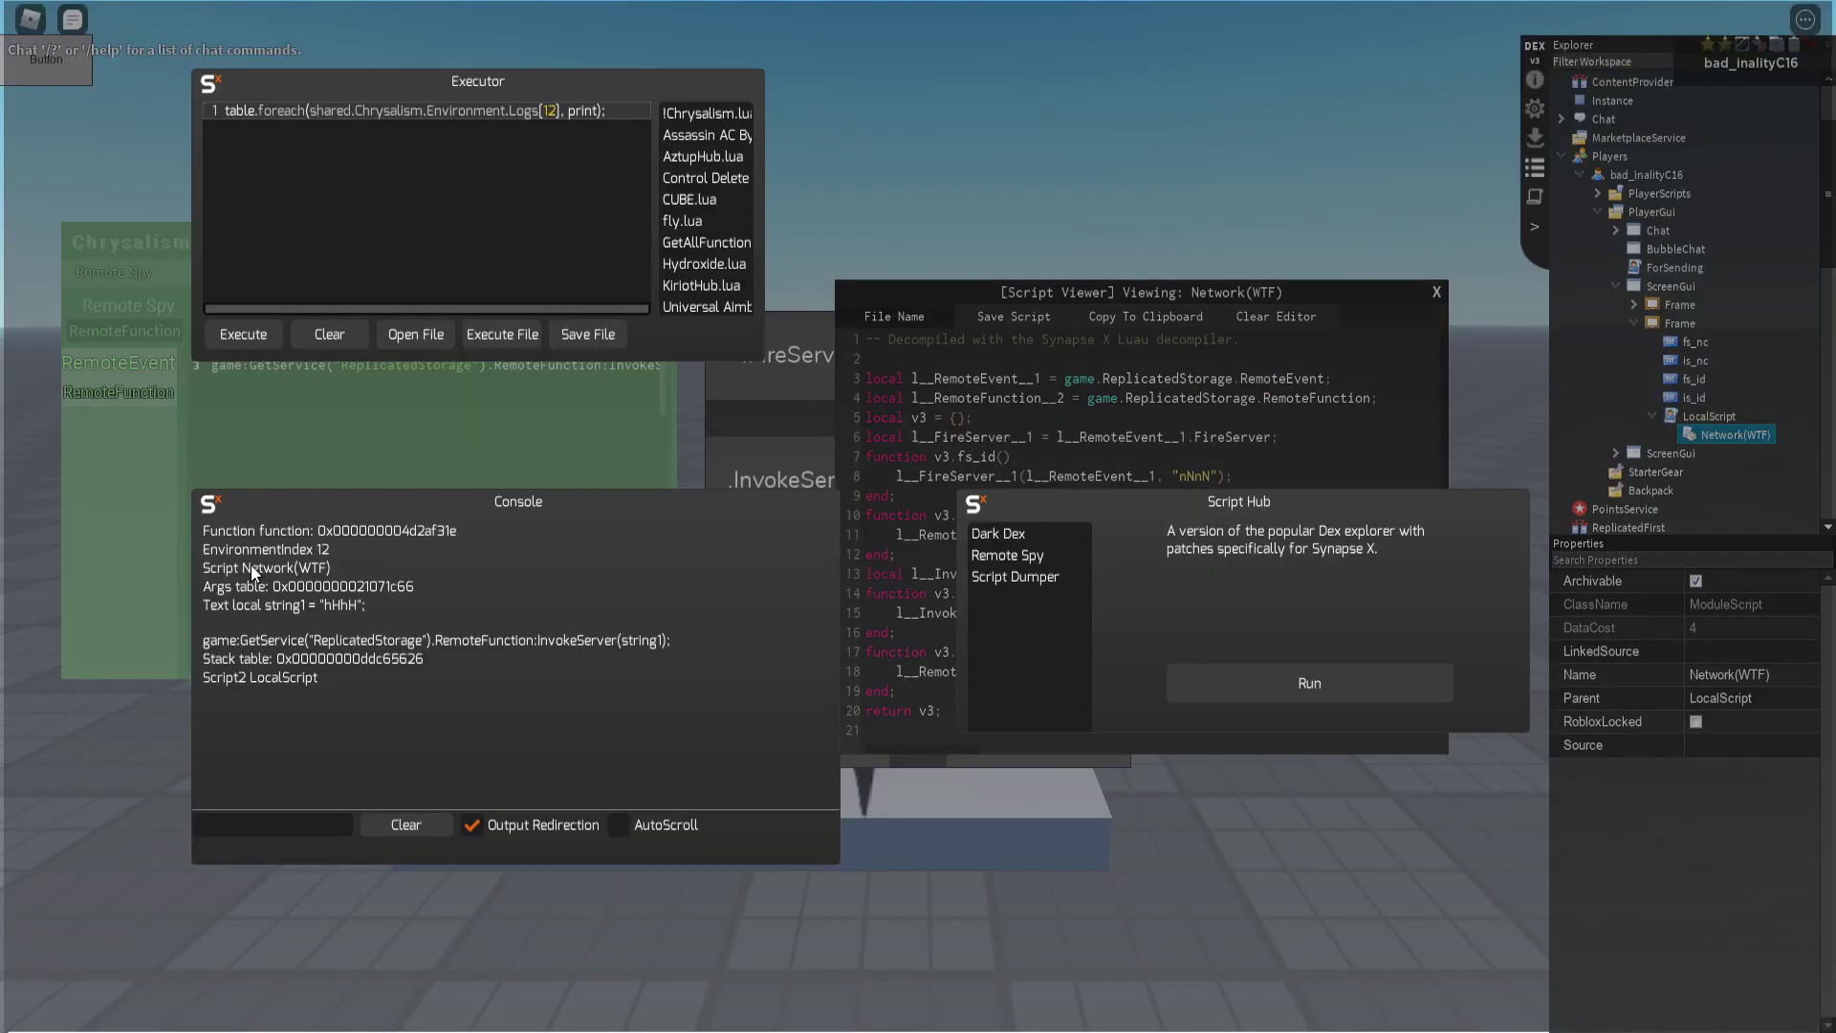
{"action": "key", "text": "alt+Tab"}
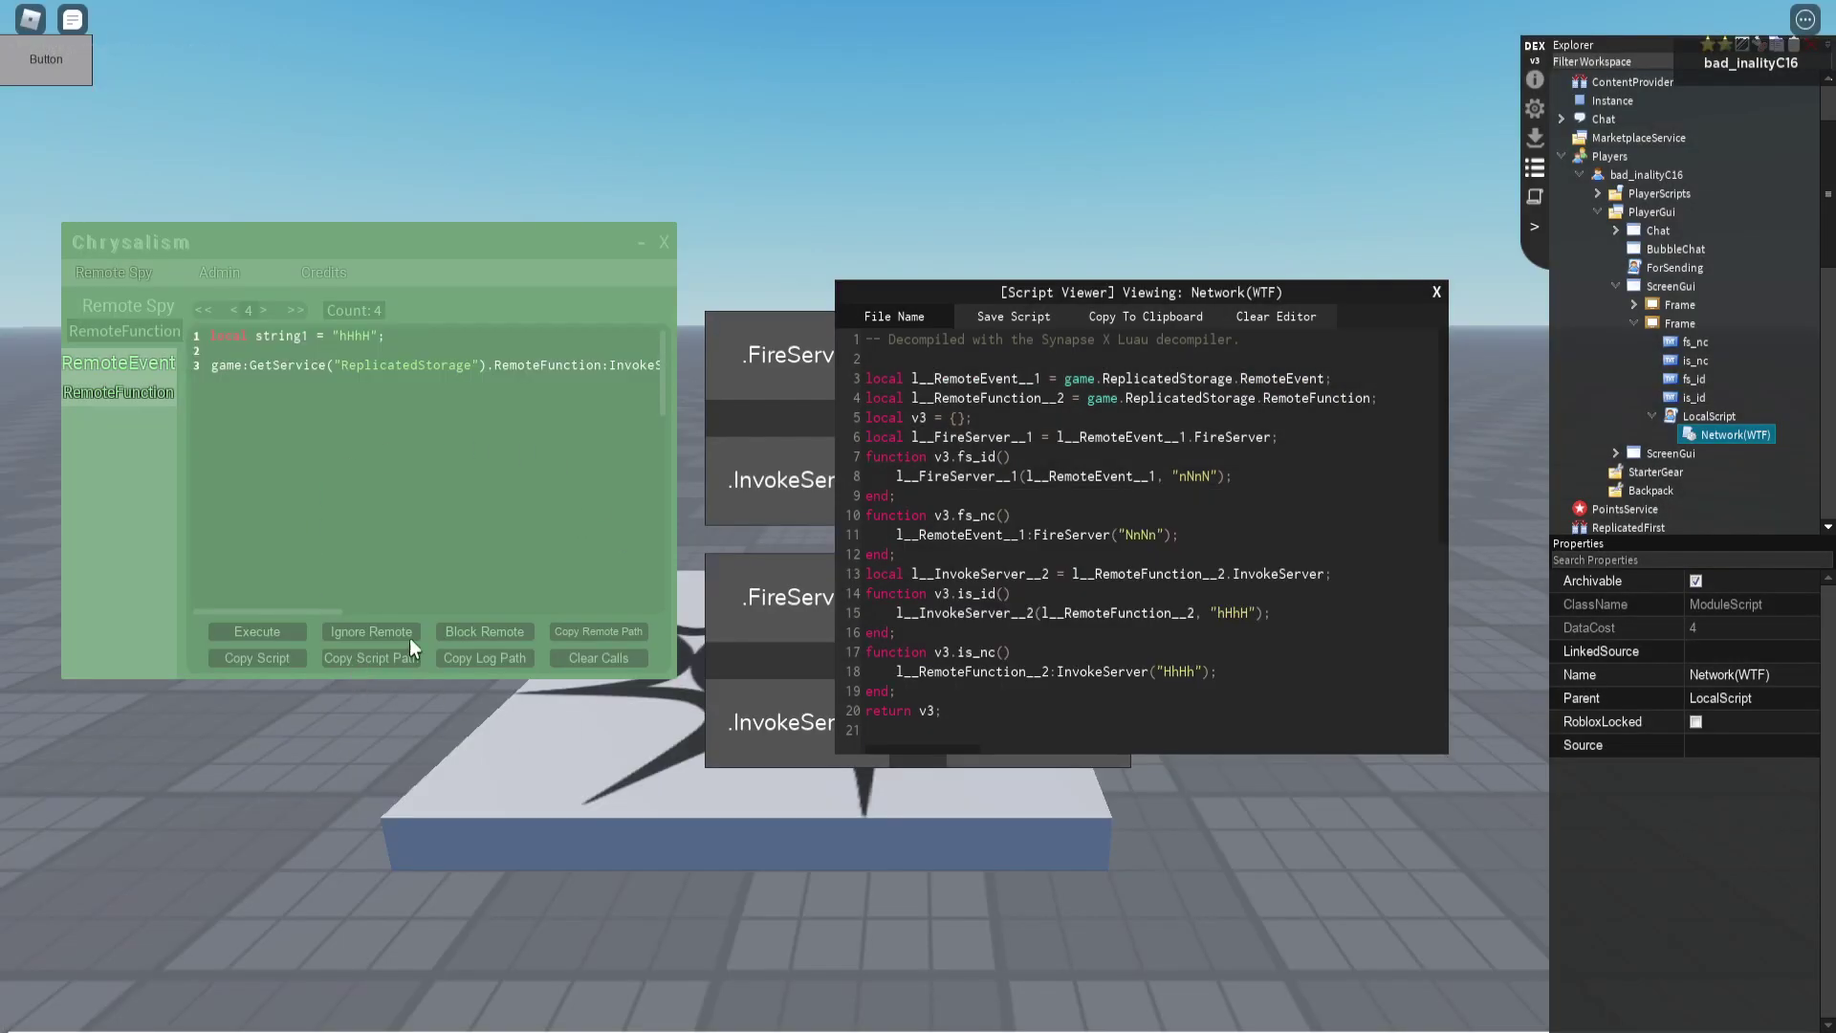
{"action": "key", "text": "alt+Tab"}
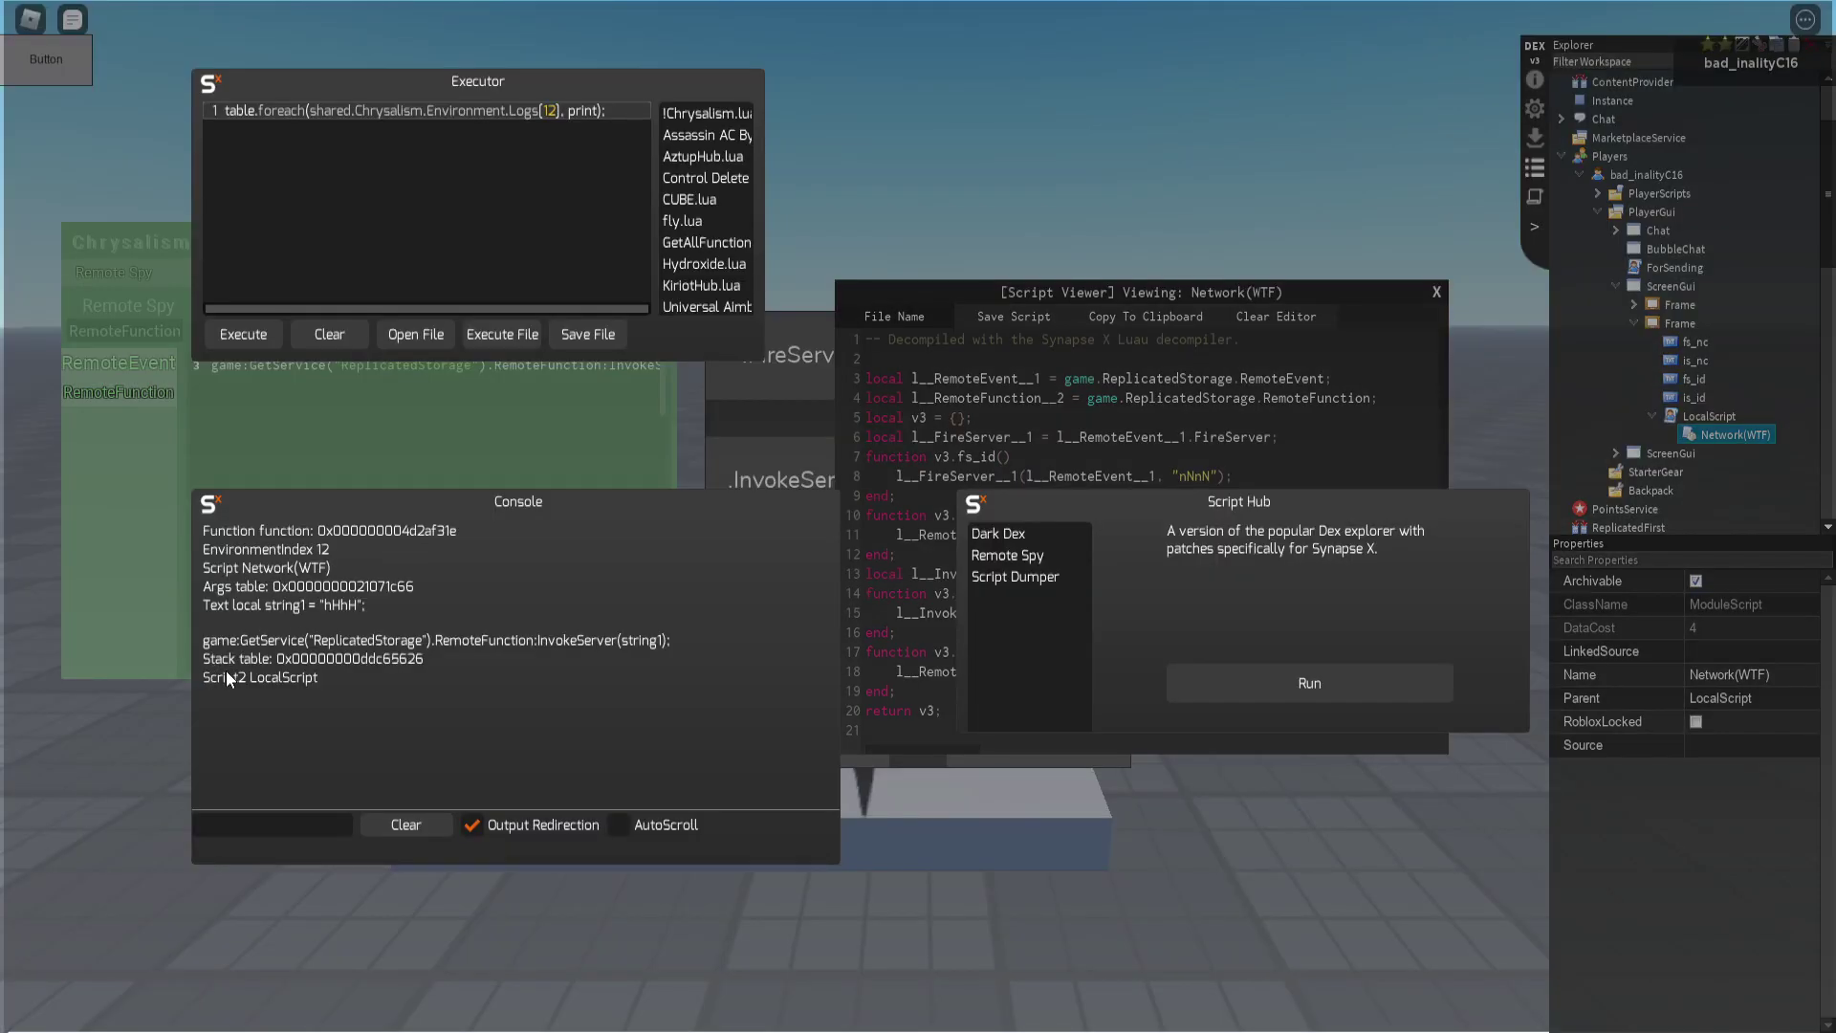
Switch to init.lua in Visual Studio Code and highlight getcallingscript() in the namecall hook's LogRemote call.
{"action": "scroll", "coordinate": [678, 1005], "scroll_direction": "down", "scroll_amount": 1}
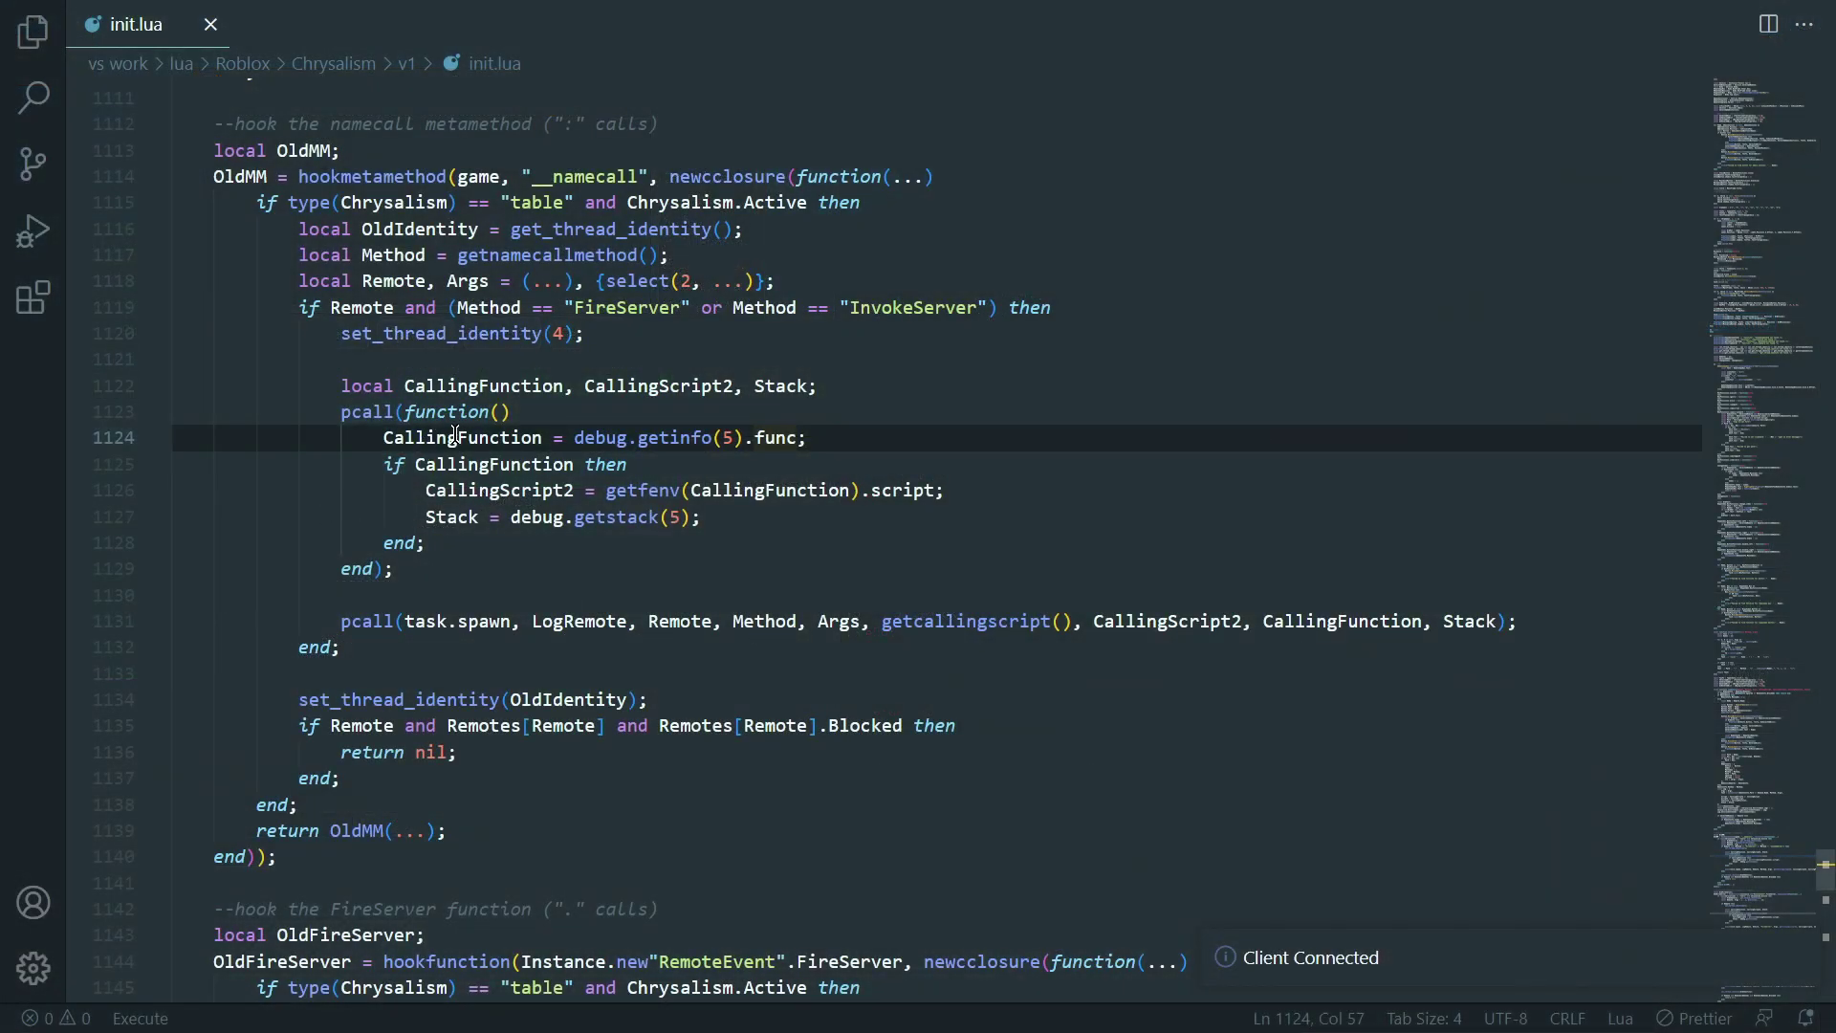
{"action": "left_click", "coordinate": [615, 595]}
{"action": "left_click", "coordinate": [364, 409]}
{"action": "key", "text": "Up"}
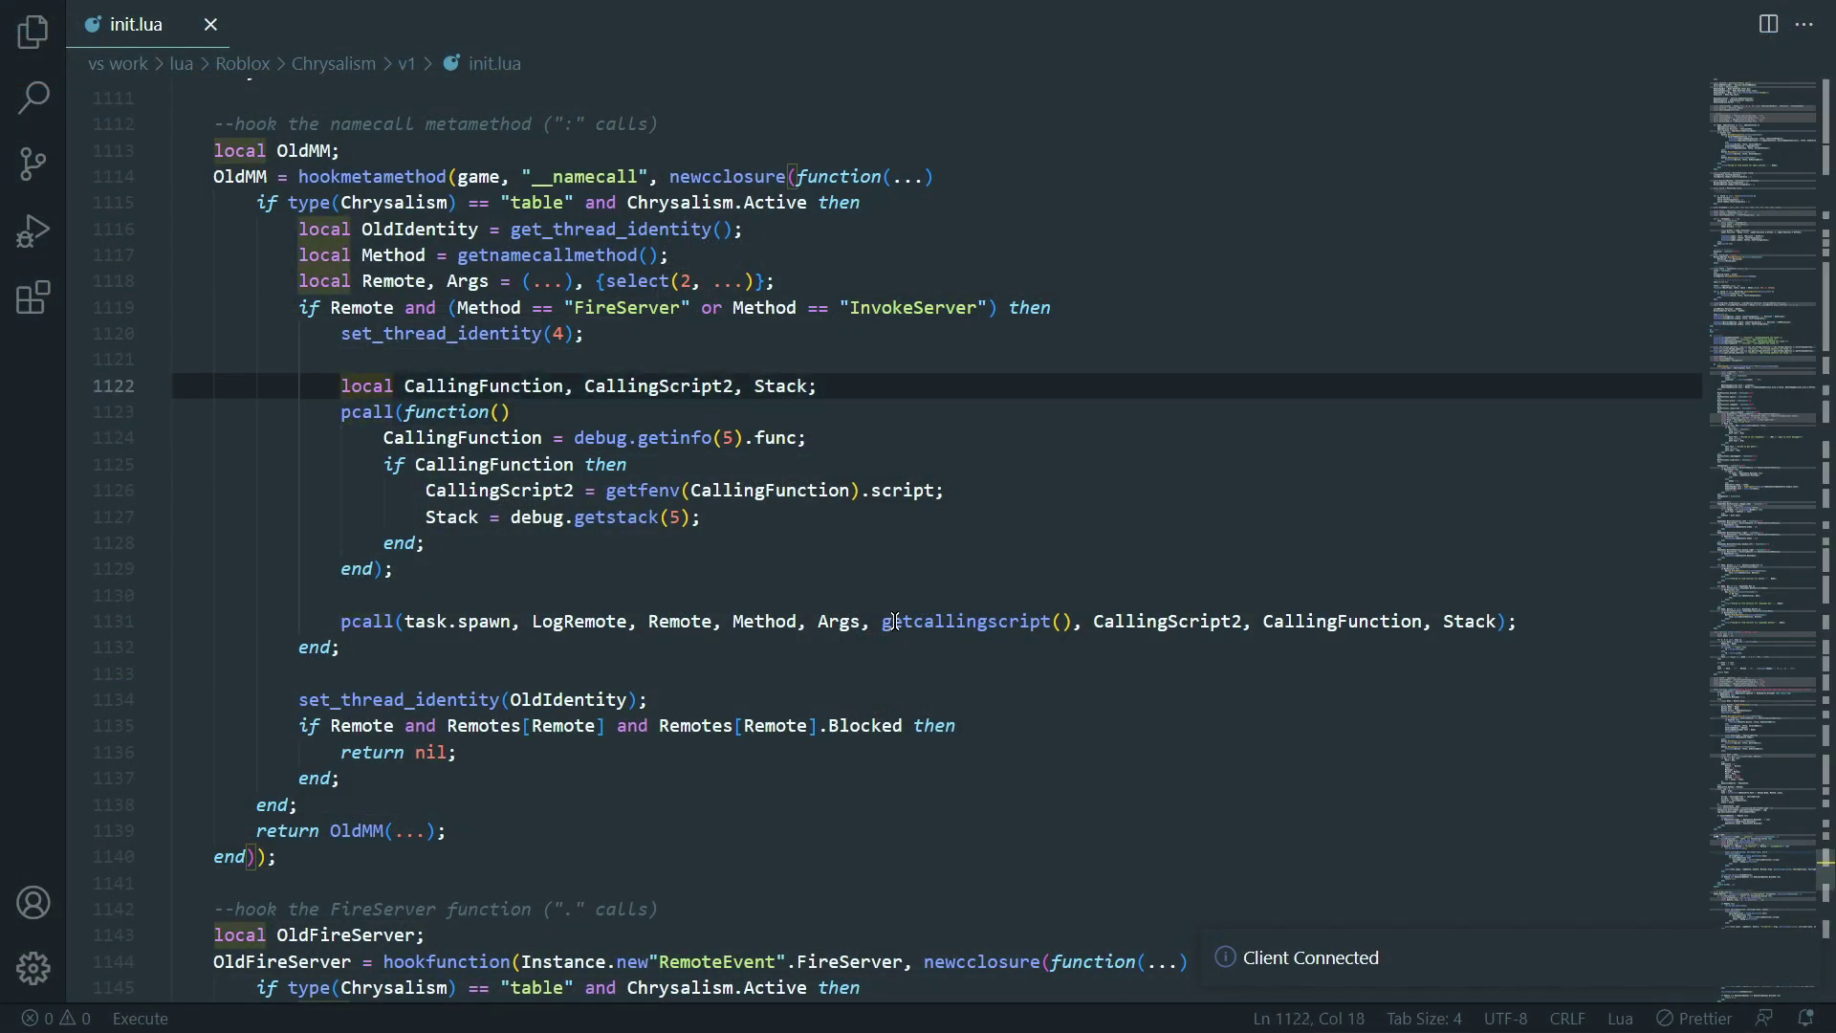
{"action": "left_click_drag", "start_coordinate": [882, 621], "coordinate": [1076, 623]}
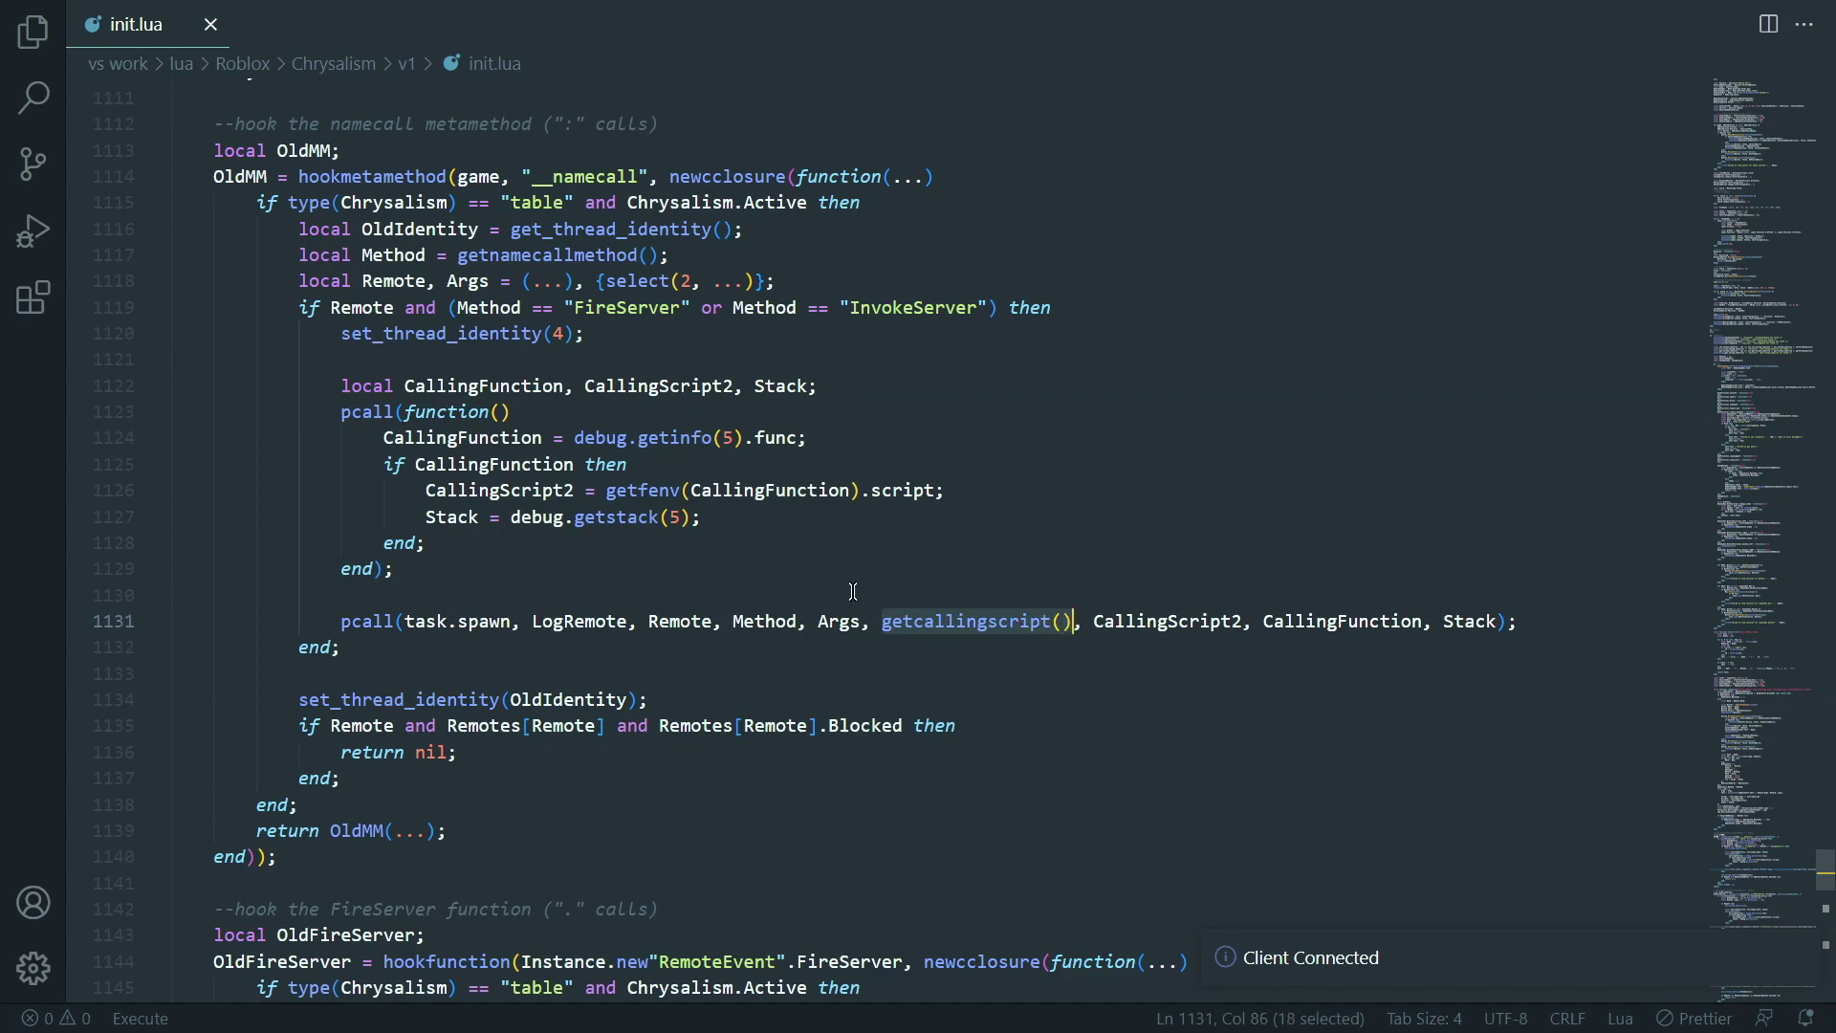
Examine the namecall hook's caller-lookup block and its CallingFunction, CallingScript2 and Stack declarations by highlighting them.
{"action": "left_click", "coordinate": [352, 569]}
{"action": "left_click", "coordinate": [422, 382]}
{"action": "left_click_drag", "start_coordinate": [422, 383], "coordinate": [342, 383]}
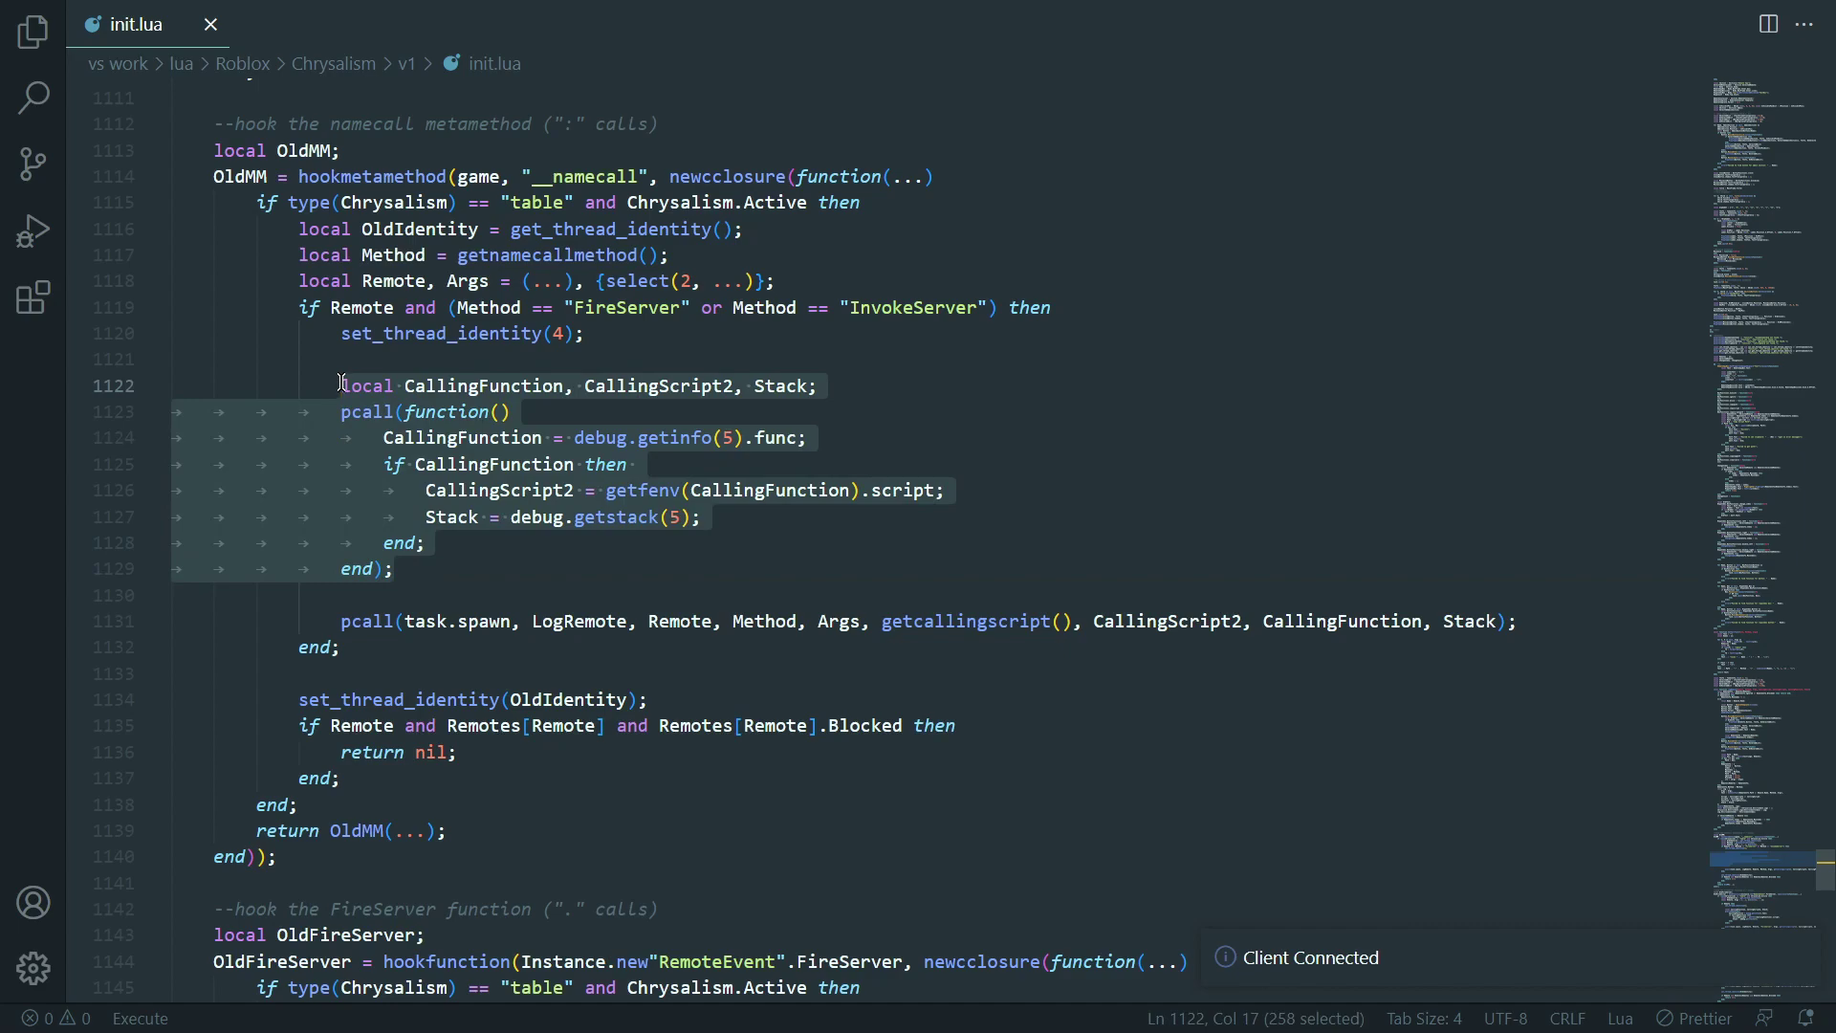
{"action": "left_click", "coordinate": [343, 383]}
{"action": "double_click", "coordinate": [424, 382]}
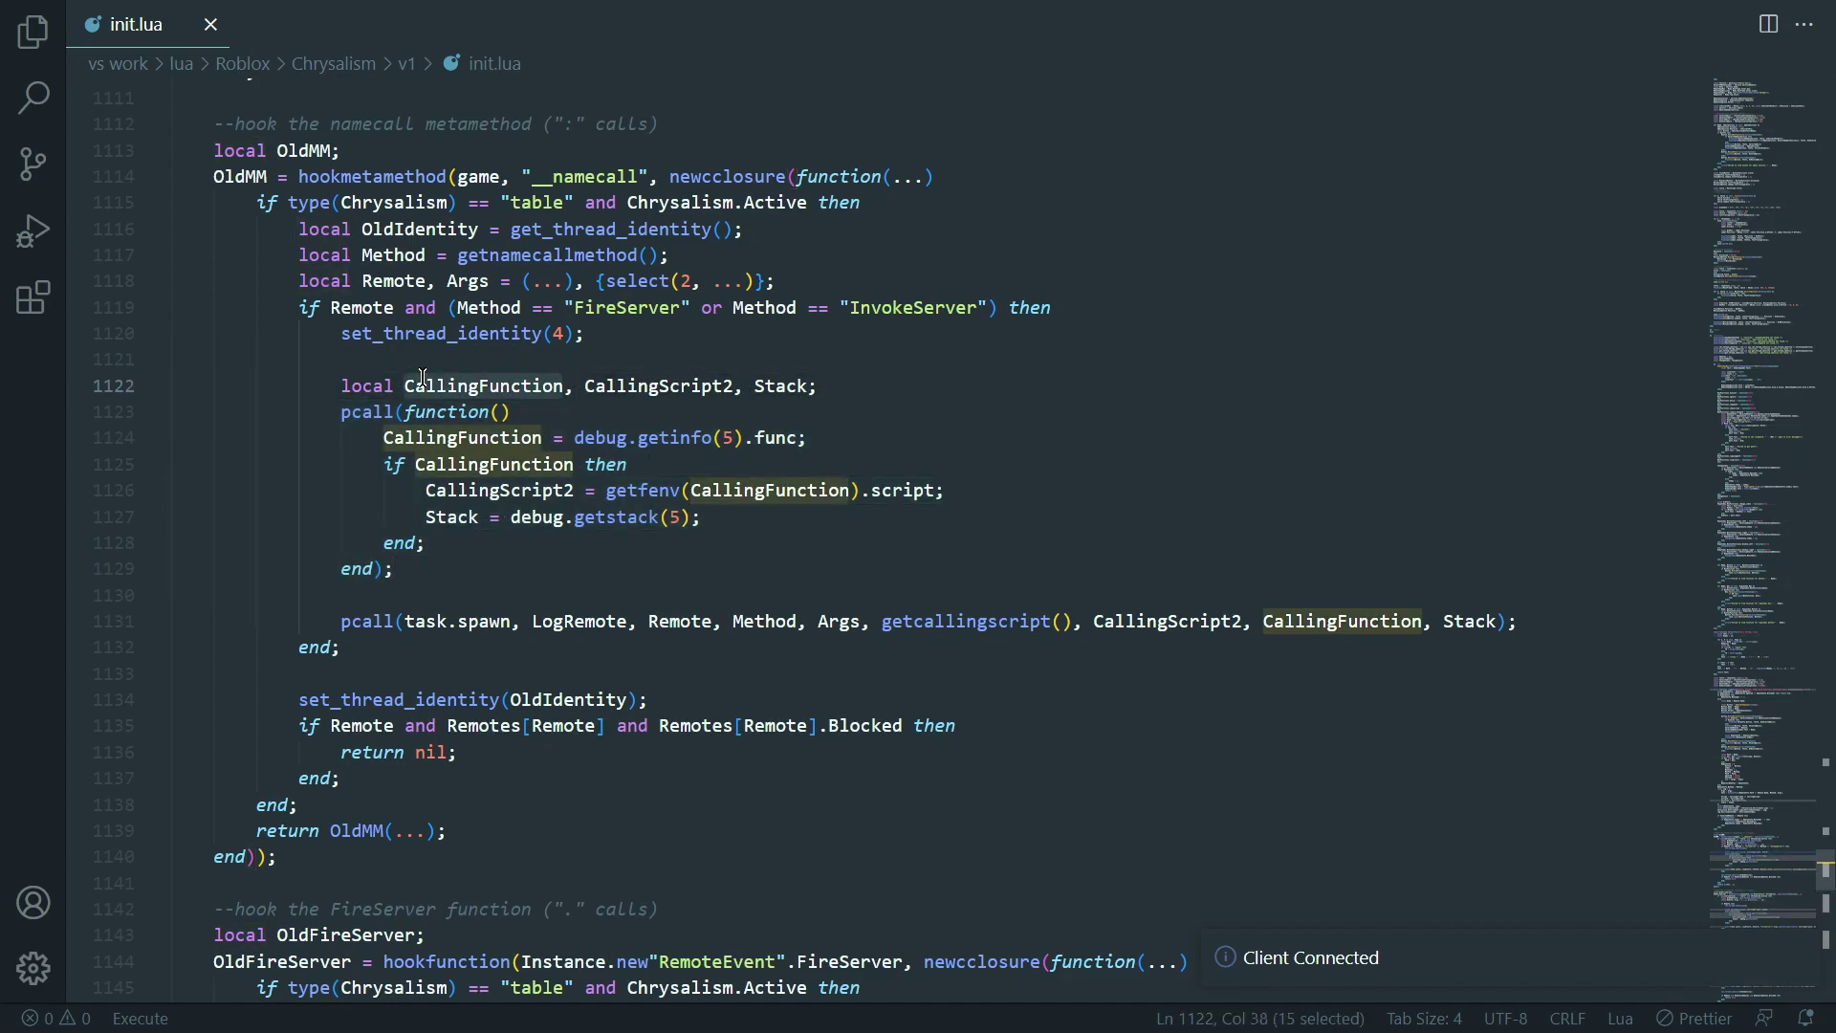
{"action": "left_click", "coordinate": [423, 381]}
{"action": "left_click", "coordinate": [524, 406]}
{"action": "double_click", "coordinate": [527, 392]}
{"action": "left_click", "coordinate": [606, 387]}
{"action": "double_click", "coordinate": [605, 387]}
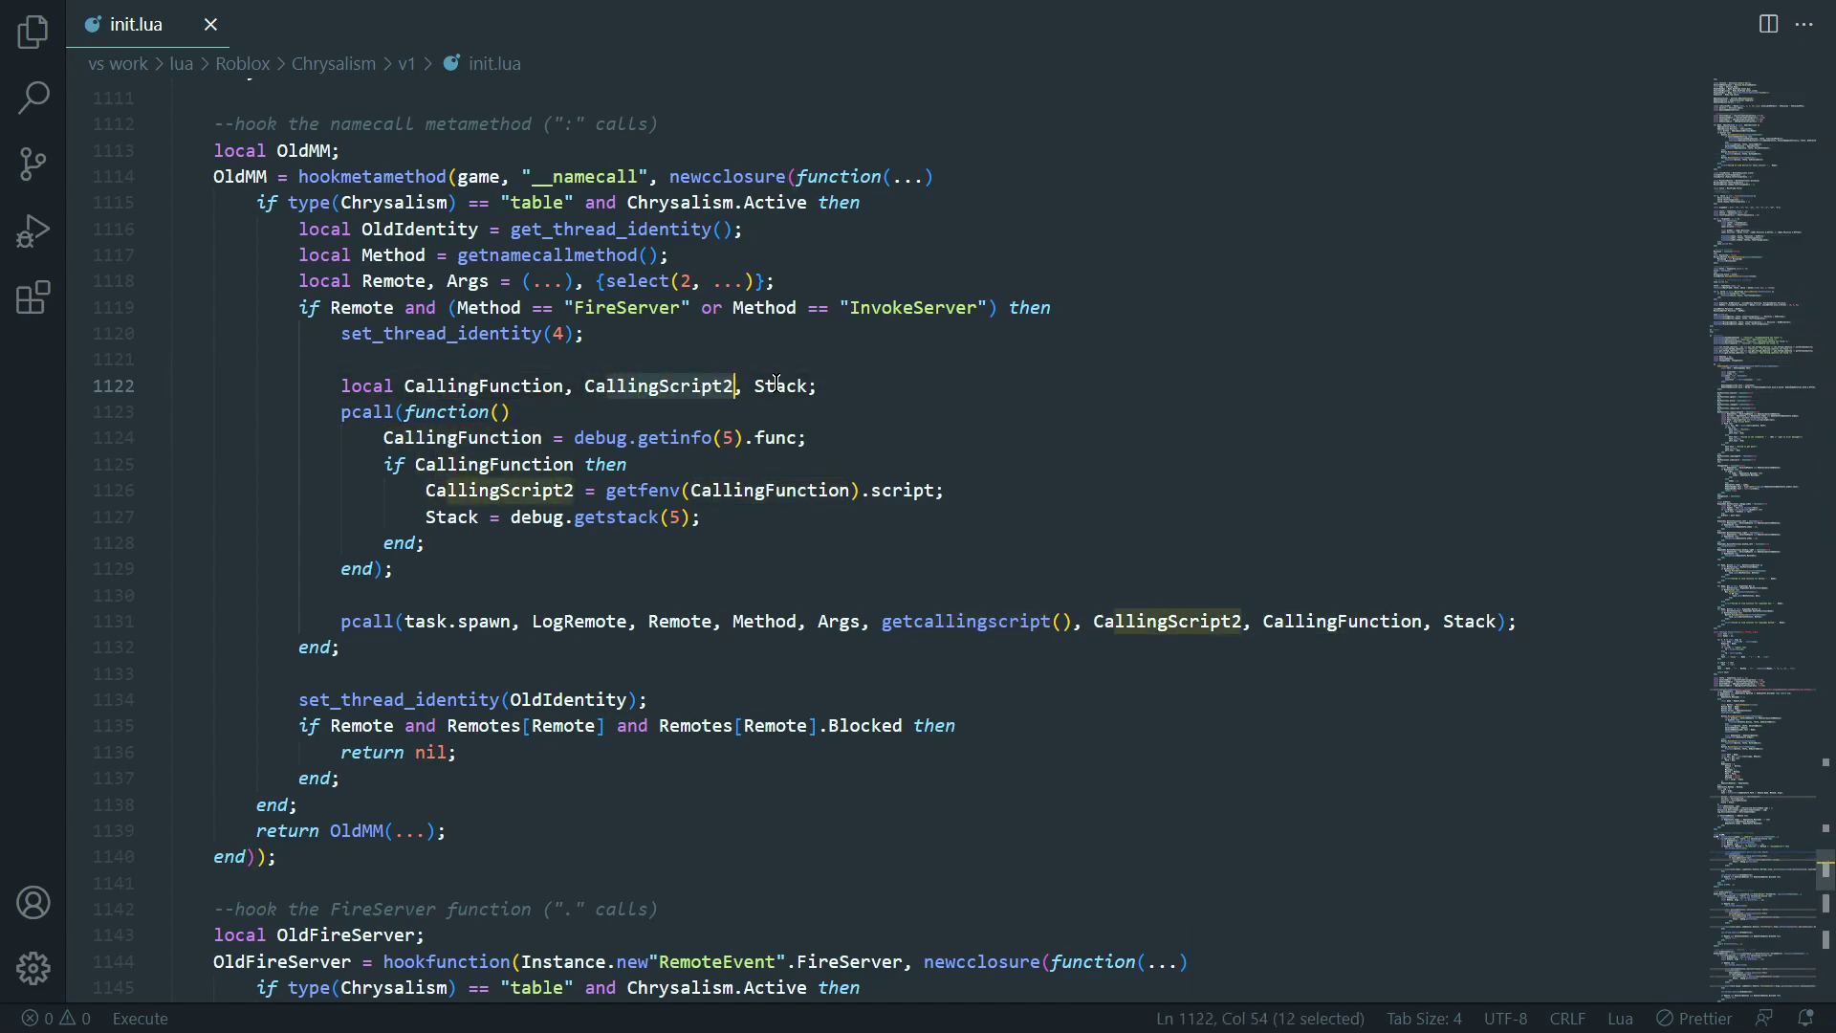
{"action": "left_click_drag", "start_coordinate": [776, 382], "coordinate": [594, 397]}
{"action": "left_click", "coordinate": [710, 383]}
Examine the pcall block's CallingFunction assignment, highlighting debug.getinfo(5).func and its stack level argument.
{"action": "left_click", "coordinate": [555, 438]}
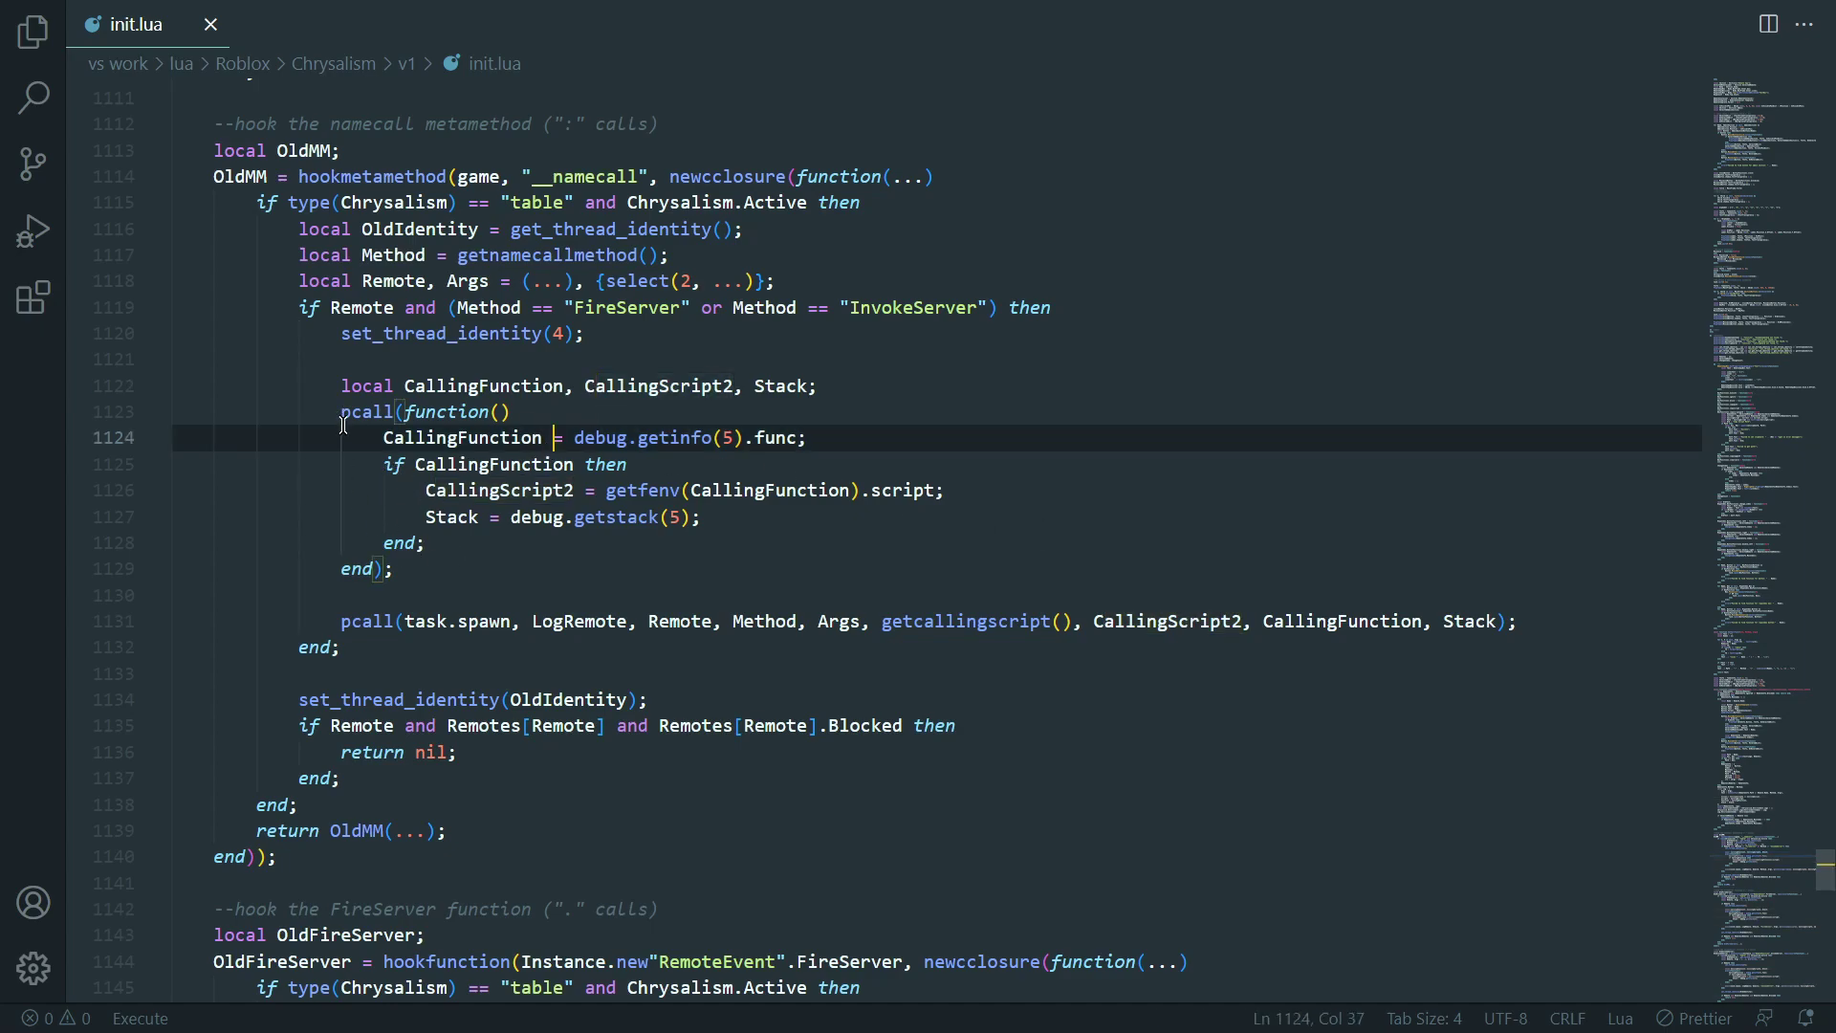
{"action": "left_click_drag", "start_coordinate": [352, 411], "coordinate": [457, 490]}
{"action": "left_click_drag", "start_coordinate": [517, 575], "coordinate": [517, 588]}
{"action": "left_click", "coordinate": [469, 438]}
{"action": "left_click_drag", "start_coordinate": [478, 438], "coordinate": [549, 434]}
{"action": "left_click", "coordinate": [597, 438]}
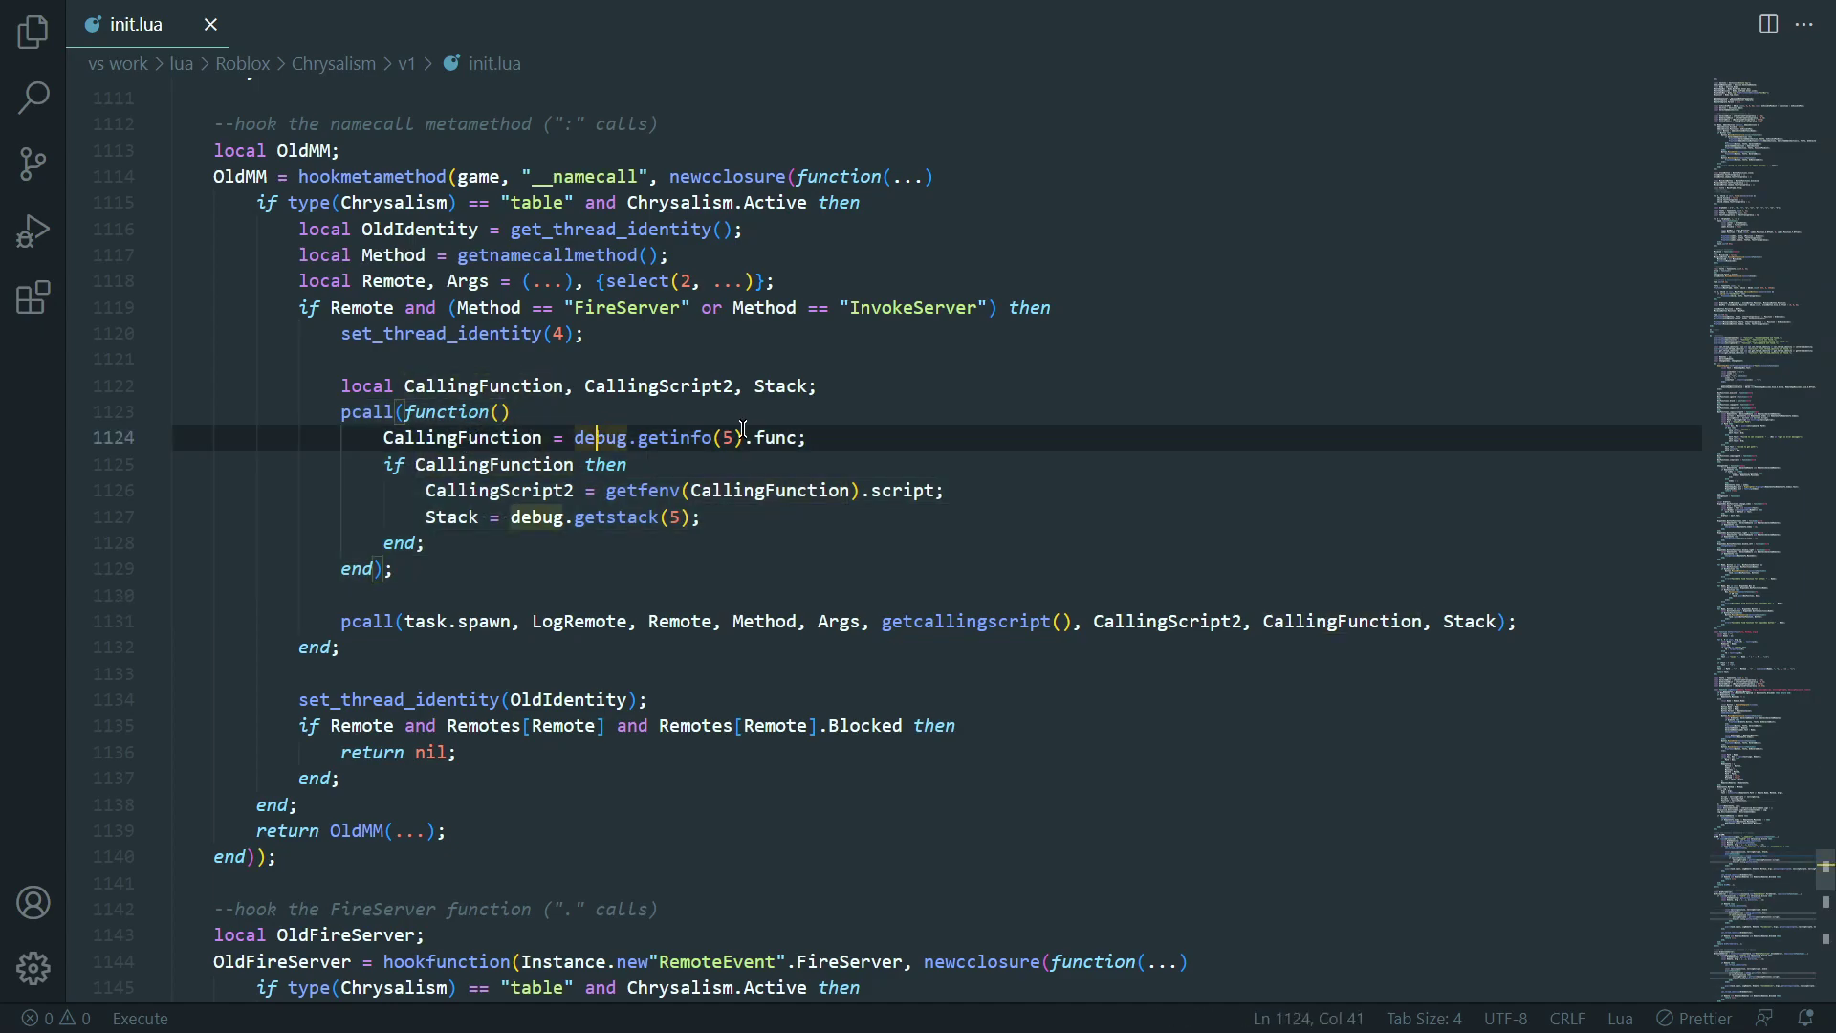
{"action": "left_click_drag", "start_coordinate": [691, 436], "coordinate": [766, 436]}
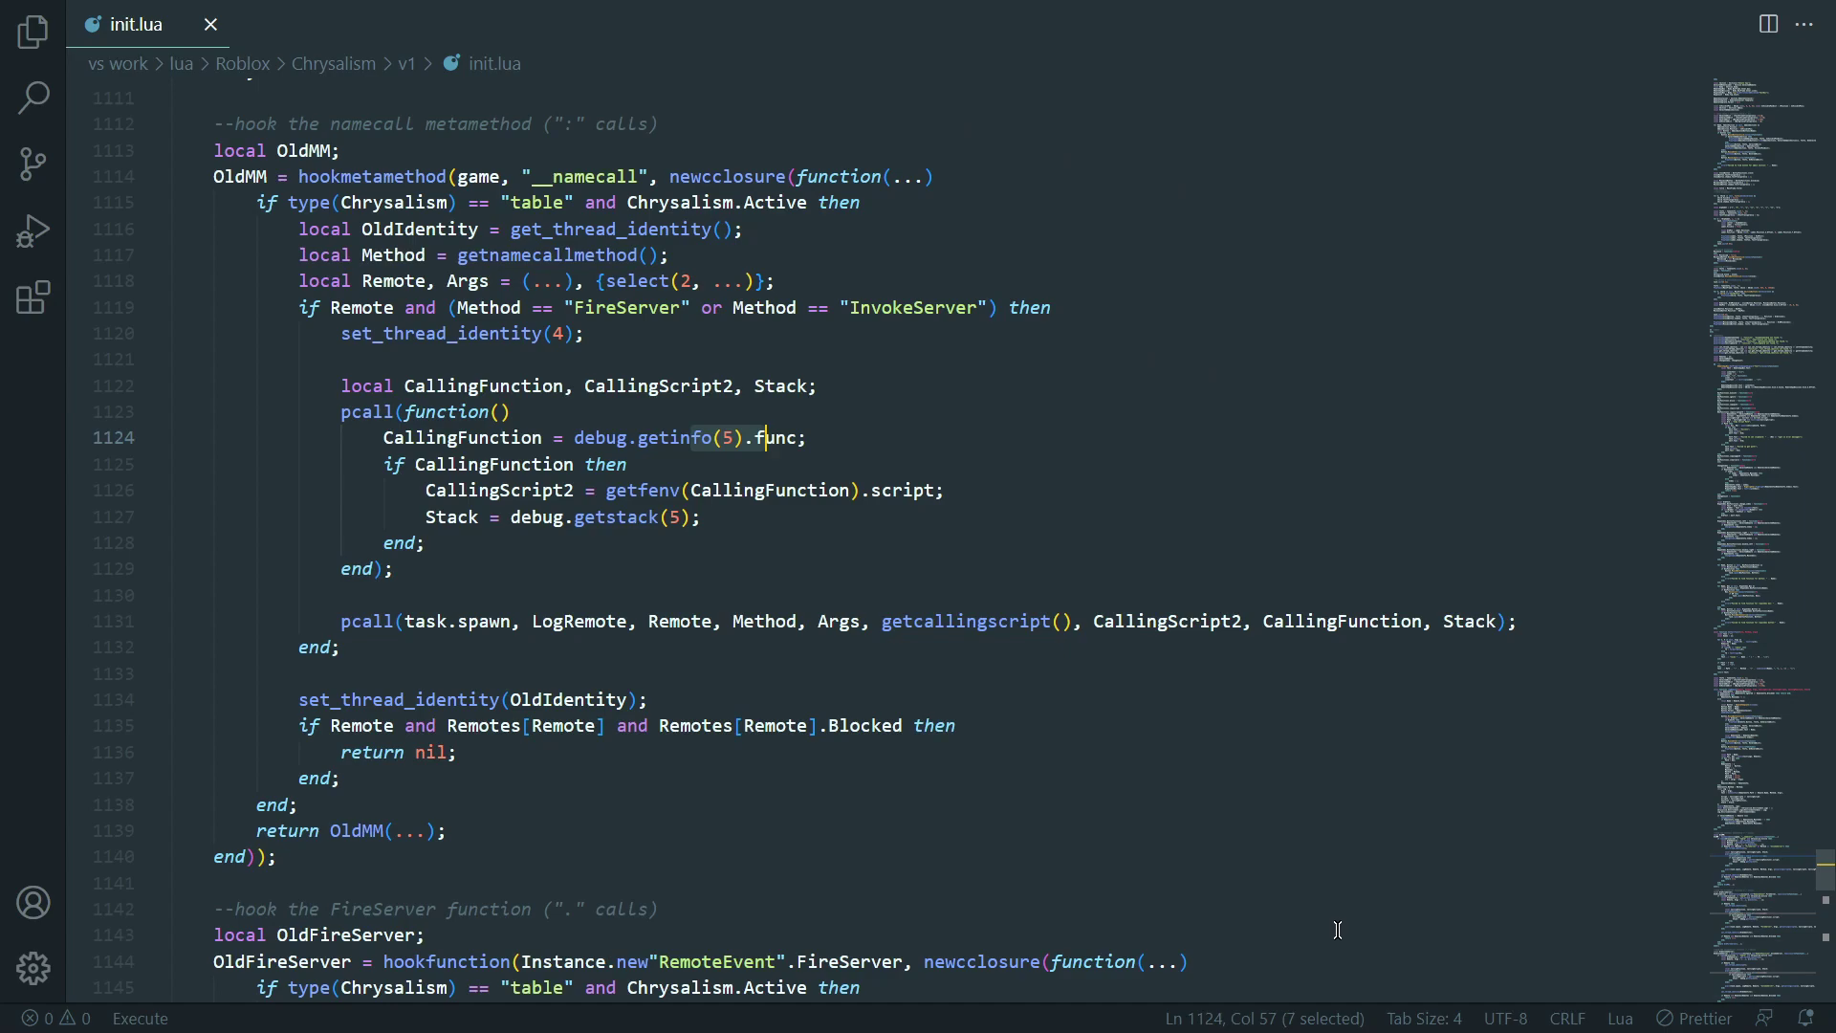
{"action": "left_click", "coordinate": [724, 418]}
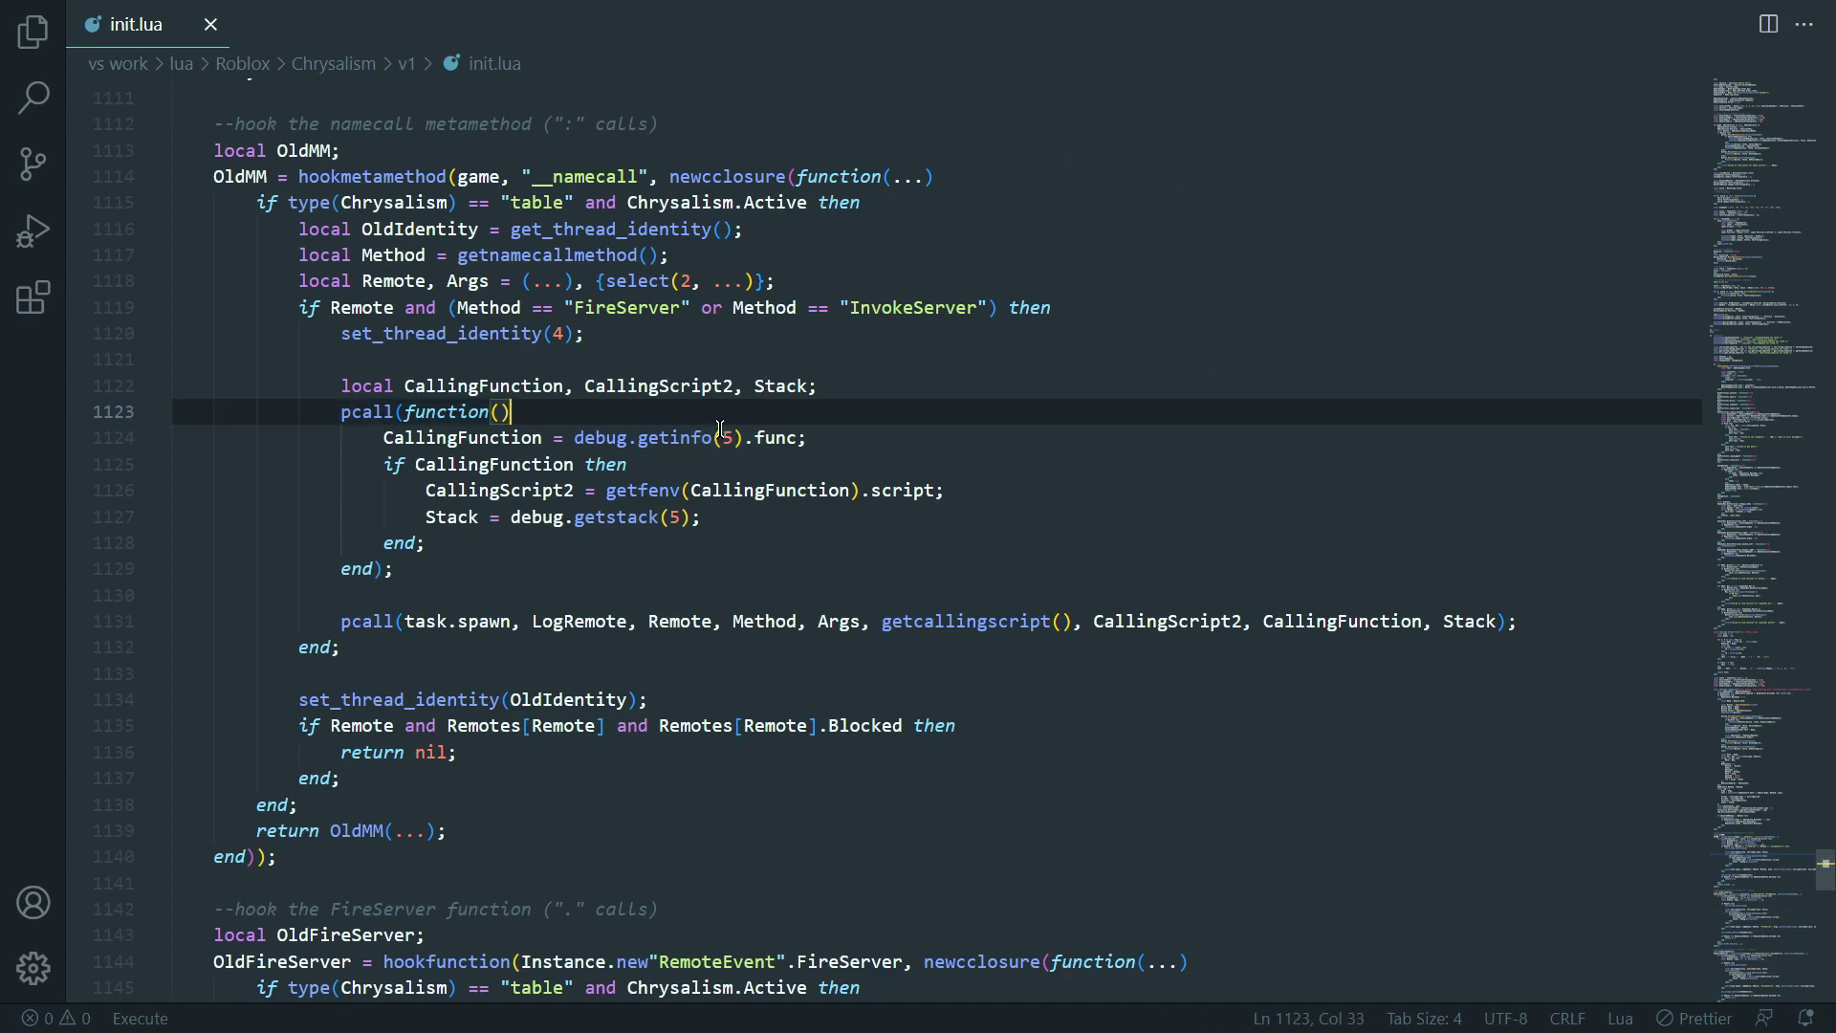
{"action": "left_click_drag", "start_coordinate": [712, 437], "coordinate": [744, 437]}
{"action": "left_click", "coordinate": [734, 437]}
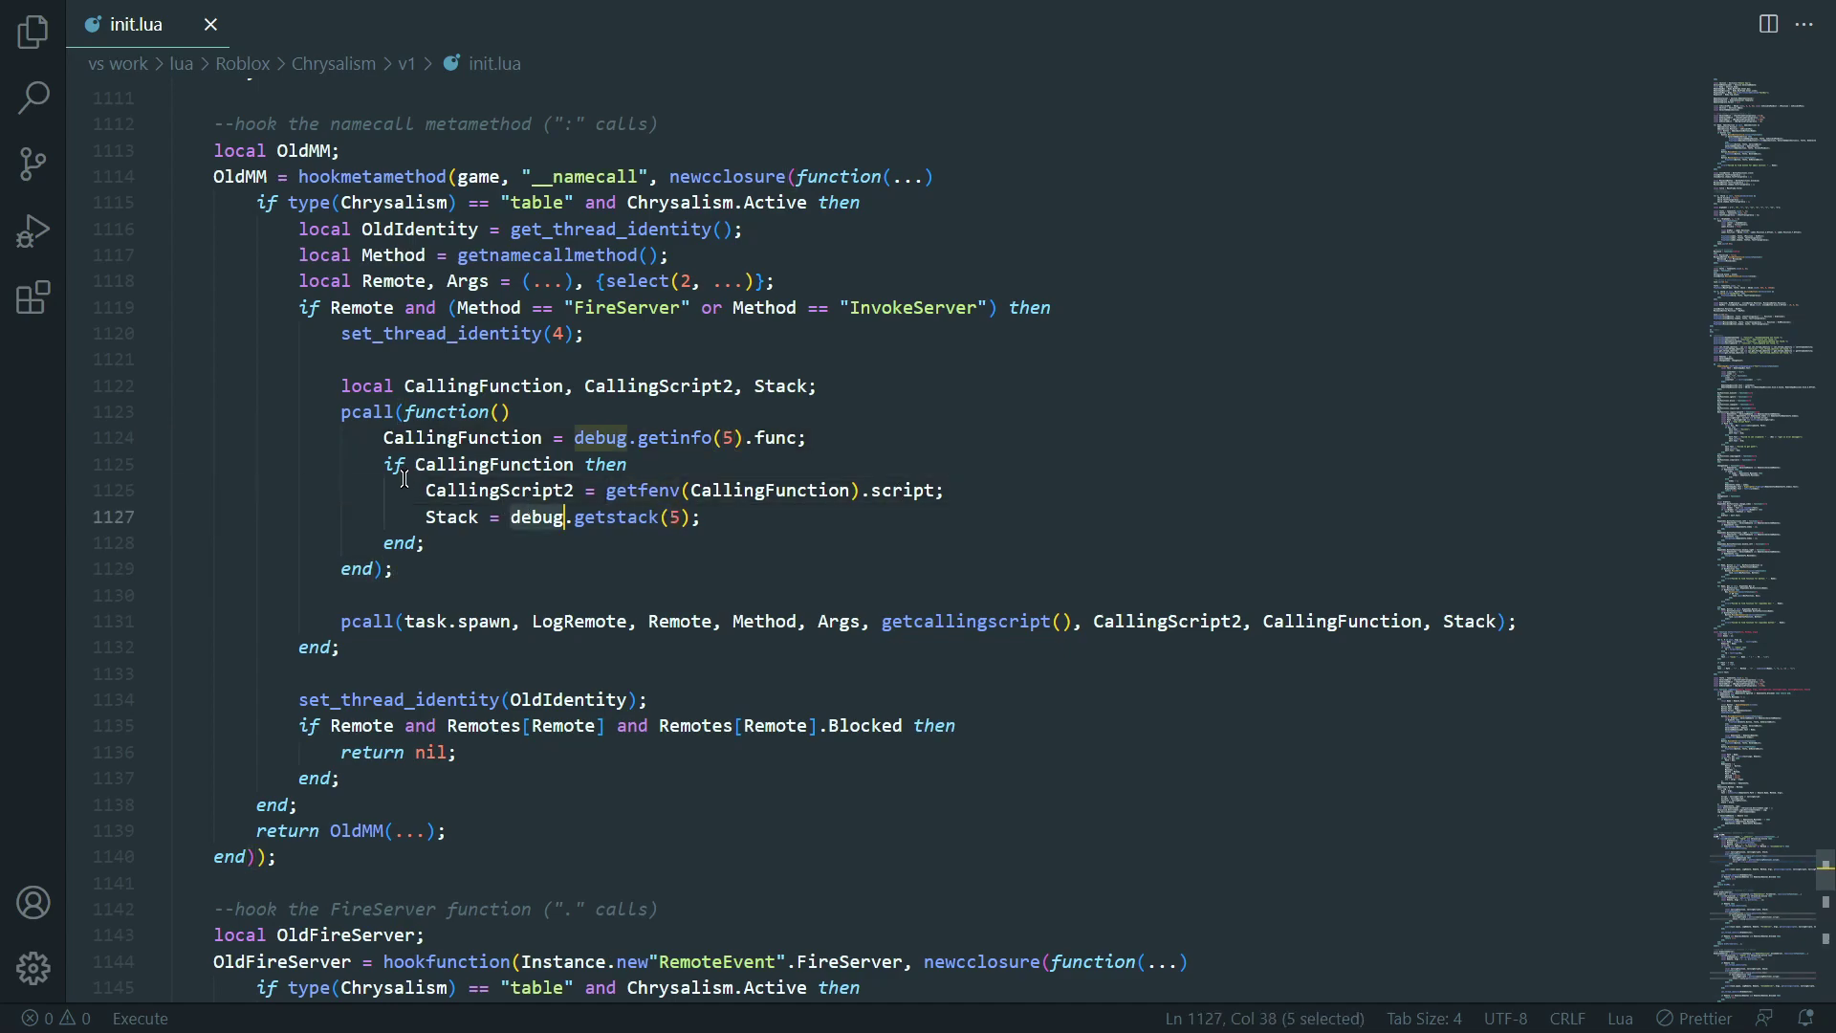
Examine the CallingScript2 assignment, highlighting the variable and its getfenv(CallingFunction).script expression.
{"action": "double_click", "coordinate": [458, 490]}
{"action": "triple_click", "coordinate": [536, 483]}
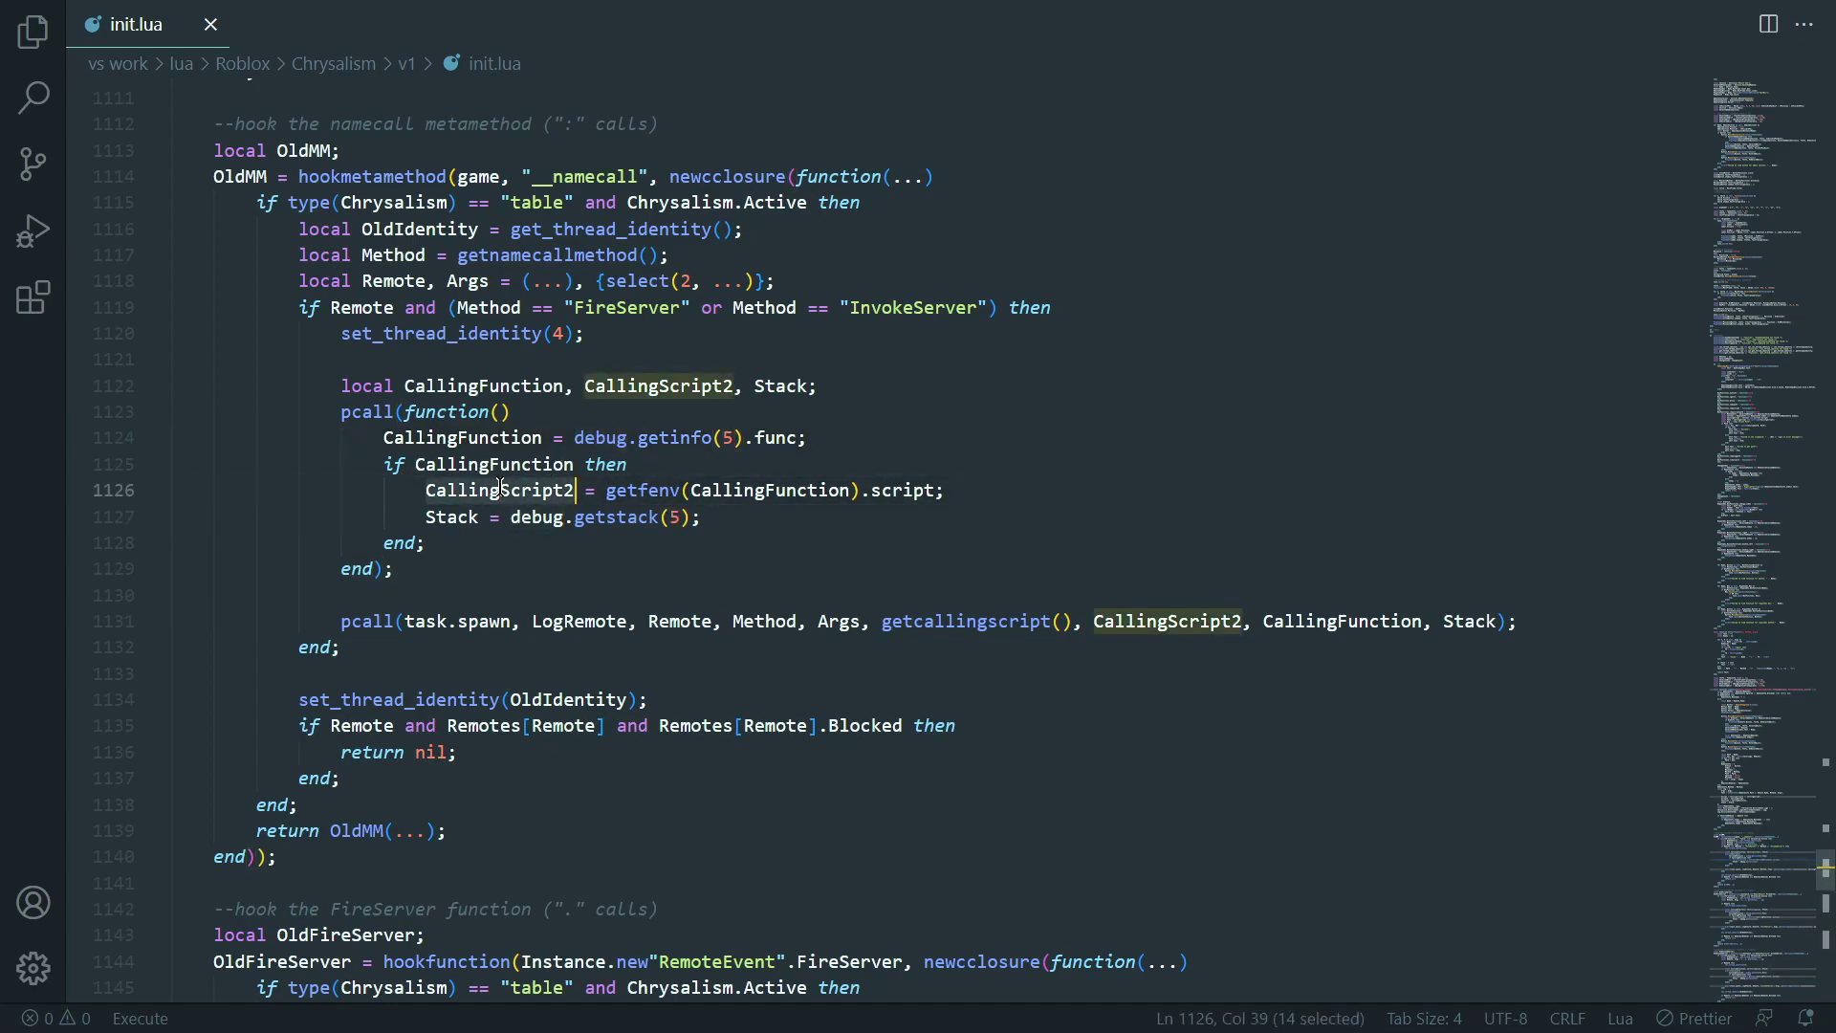
{"action": "left_click", "coordinate": [712, 488]}
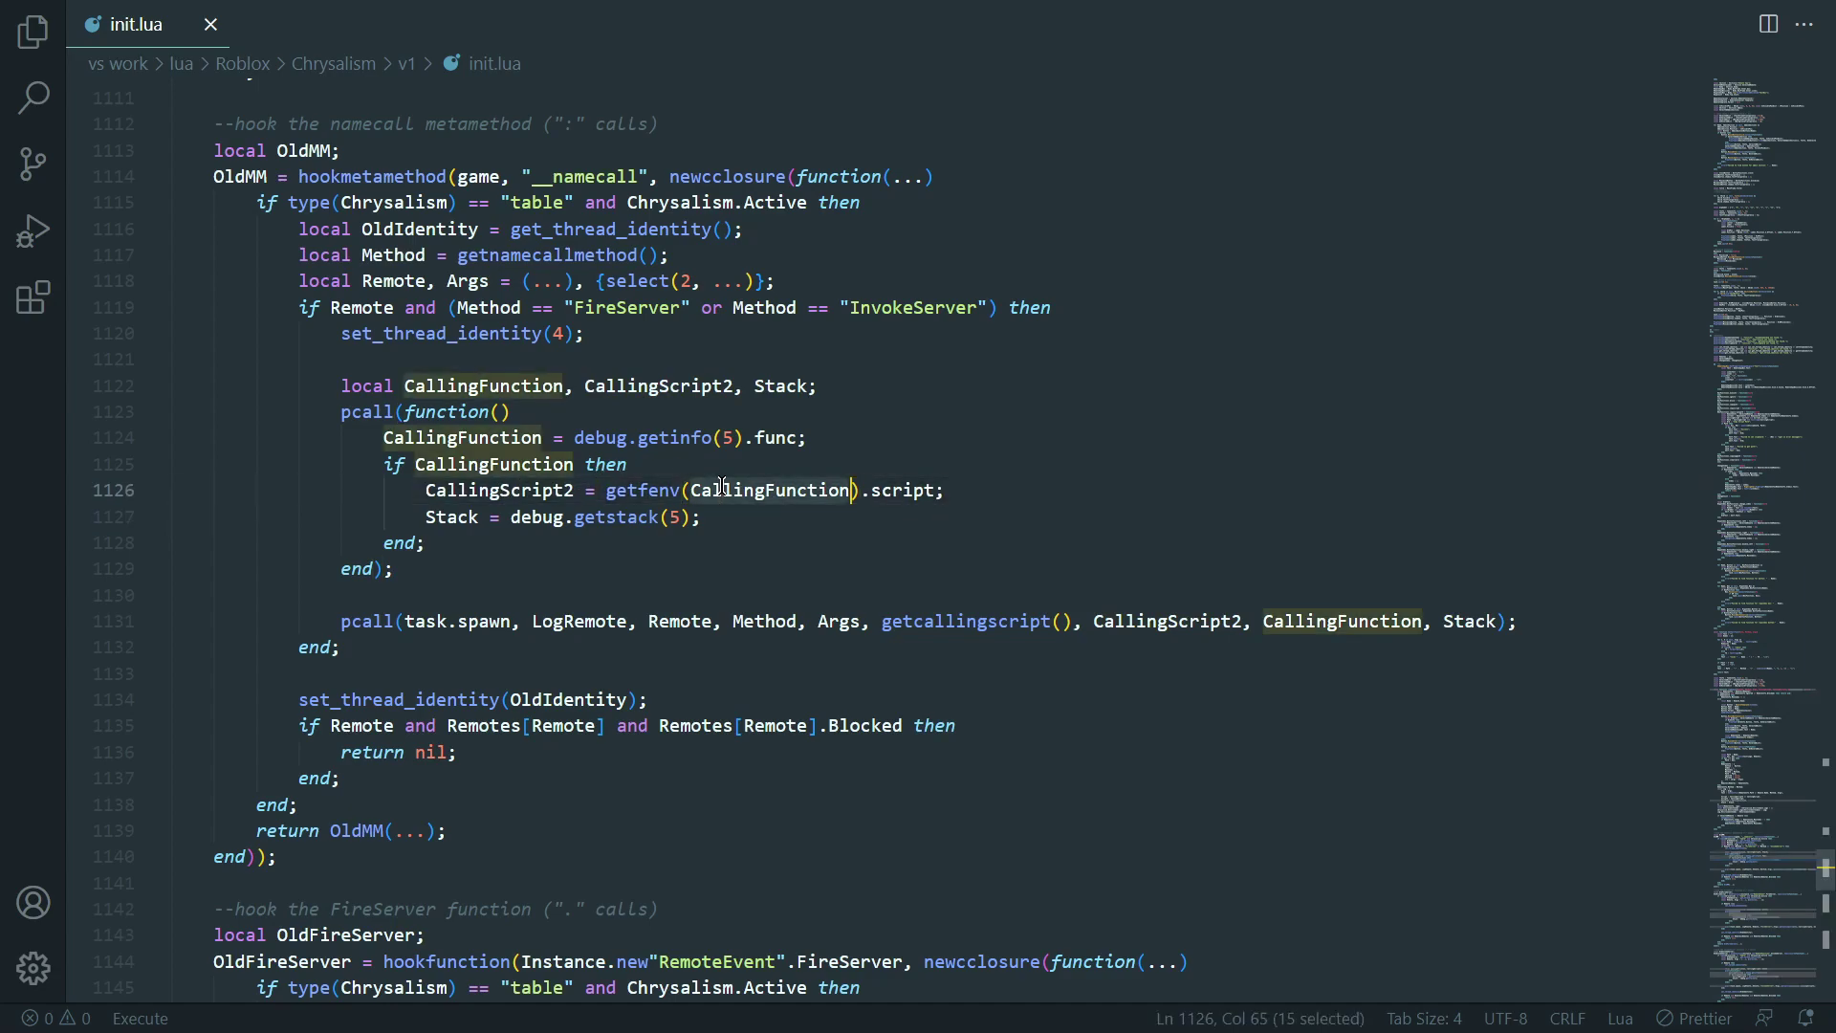
{"action": "left_click", "coordinate": [884, 486]}
Move the namecall hook's Stack = debug.getstack(5); line directly above the if CallingFunction then check and save init.lua.
{"action": "left_click", "coordinate": [873, 517]}
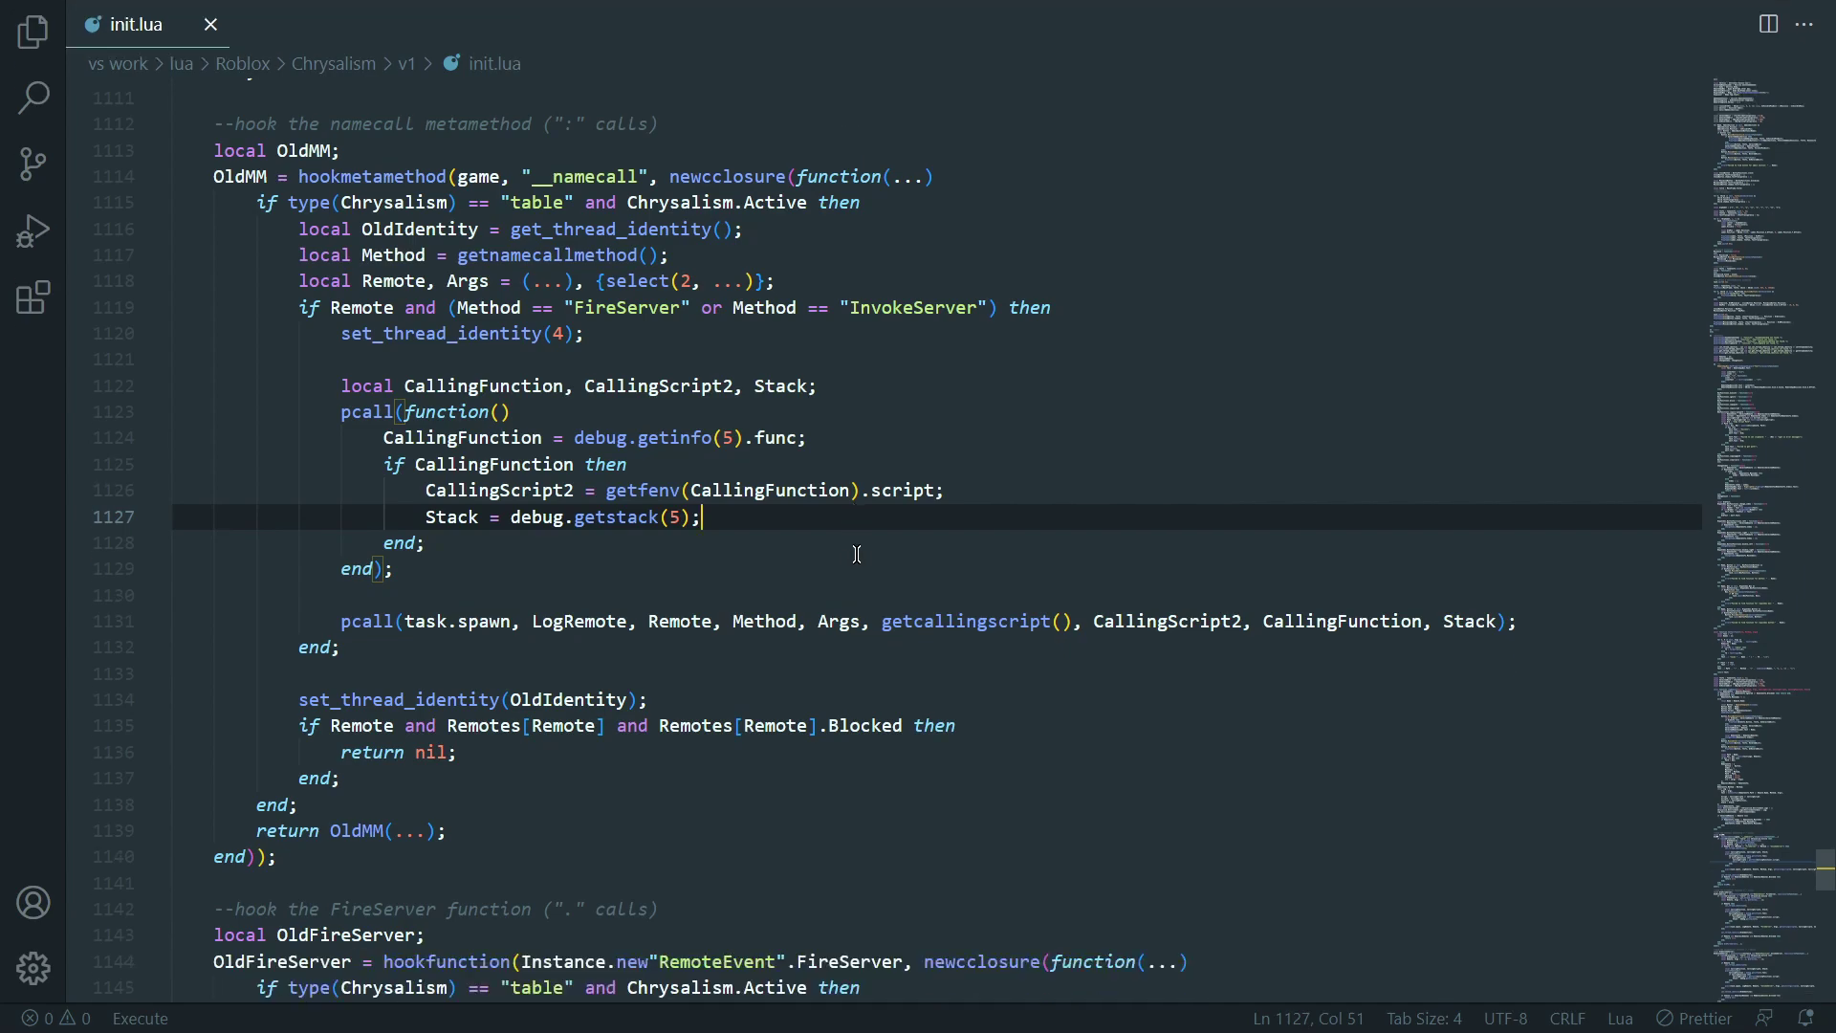
{"action": "key", "text": "alt+Up"}
{"action": "key", "text": "alt+Up"}
{"action": "key", "text": "alt+Up"}
{"action": "key", "text": "alt+Down"}
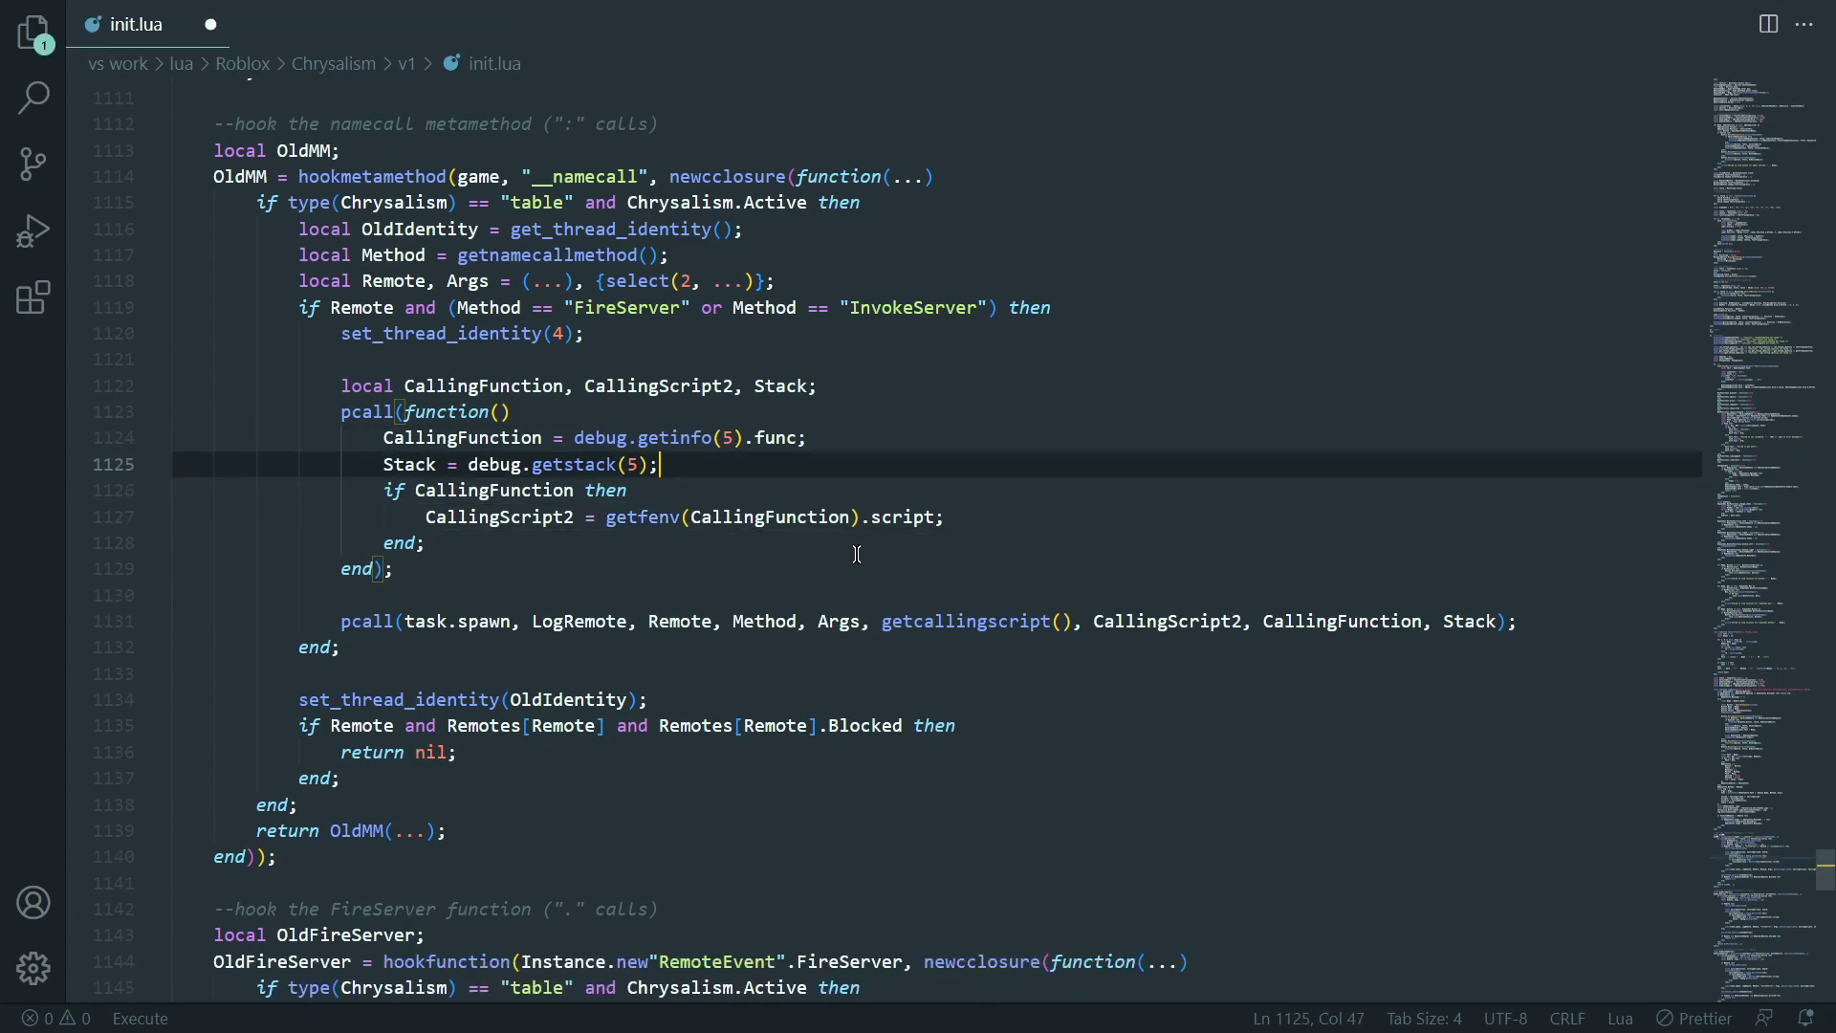
{"action": "left_click", "coordinate": [617, 517]}
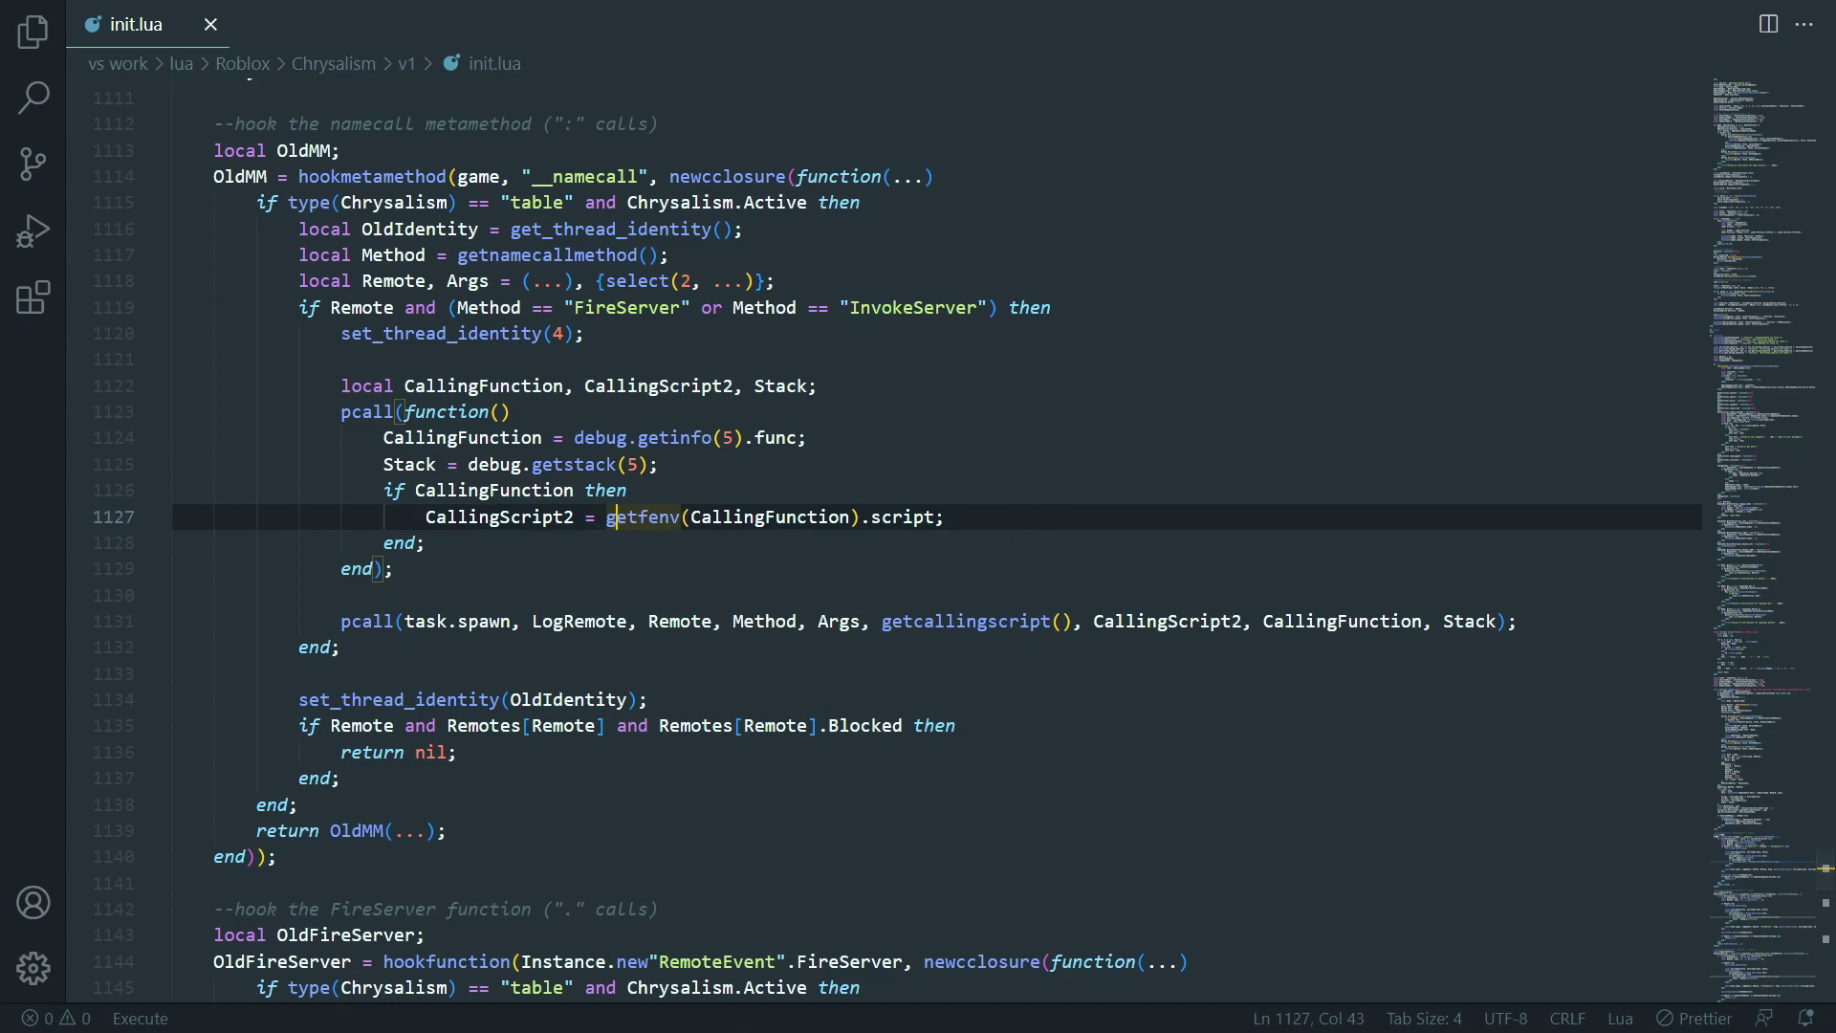
Switch back to Roblox, hide the executor interface and move the Chrysalism window down below the chat box.
{"action": "key", "text": "alt+Tab"}
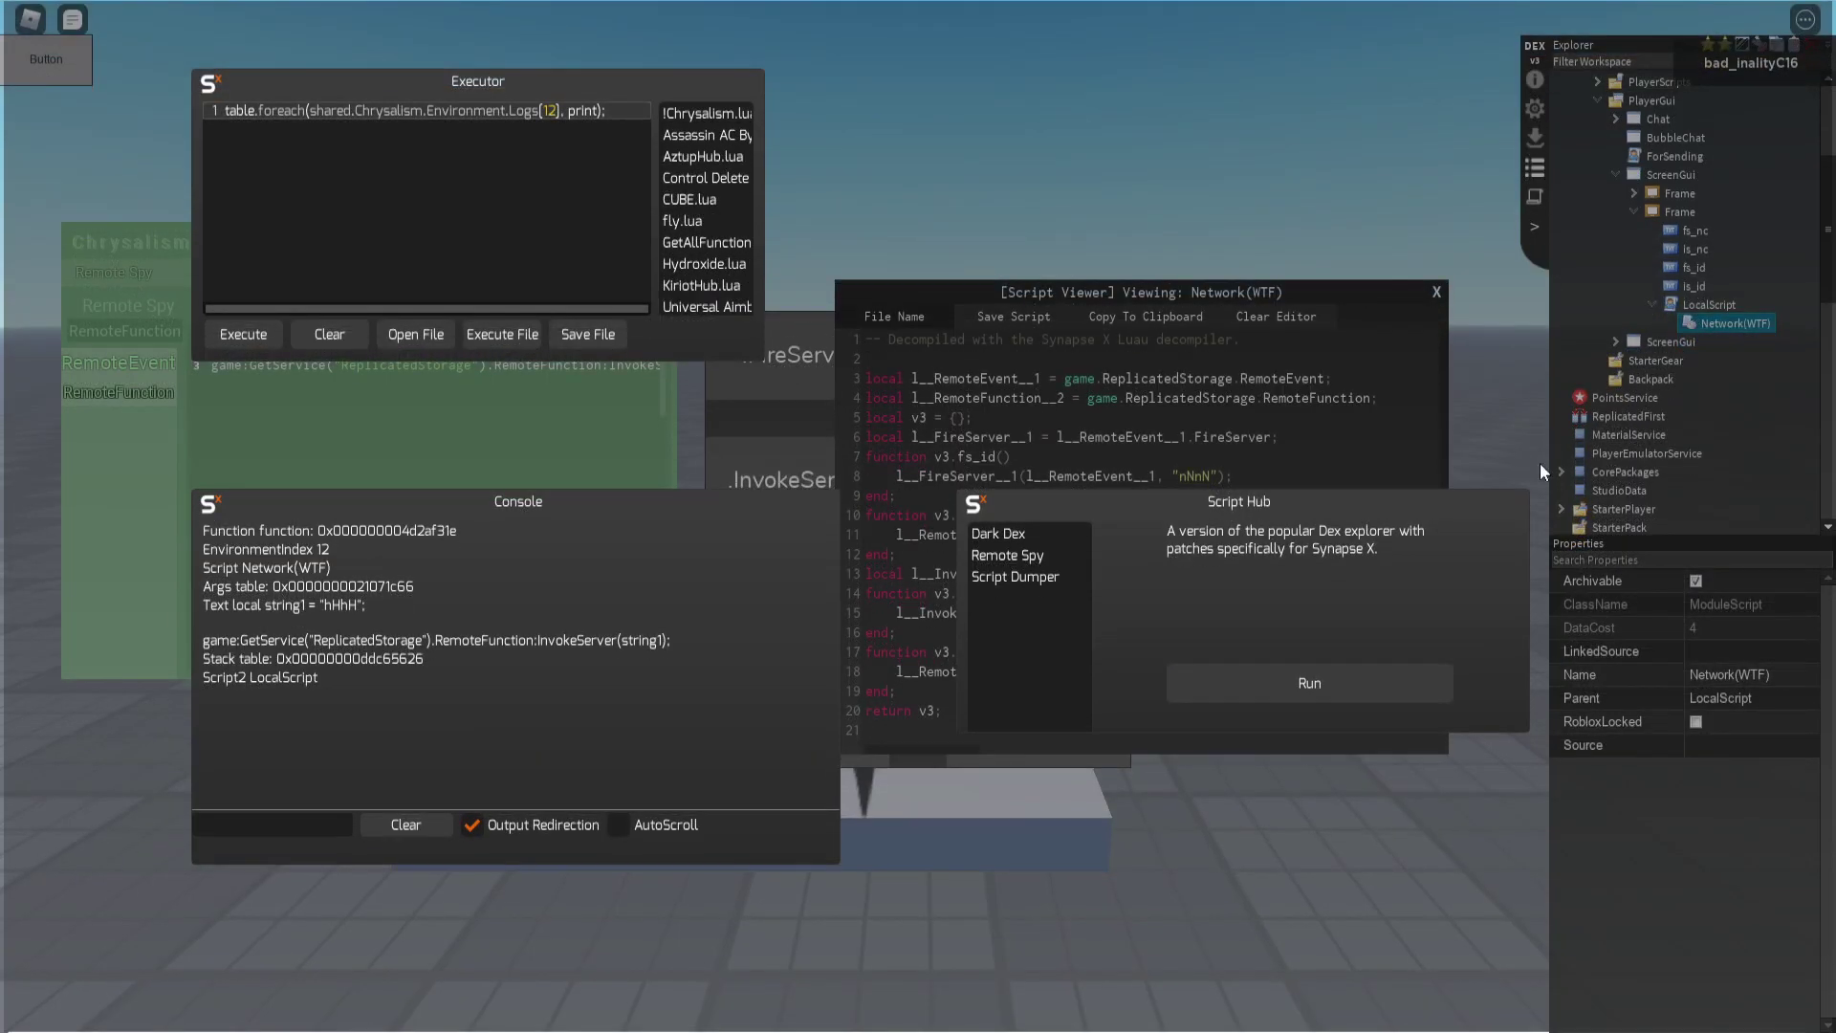
{"action": "key", "text": "Insert"}
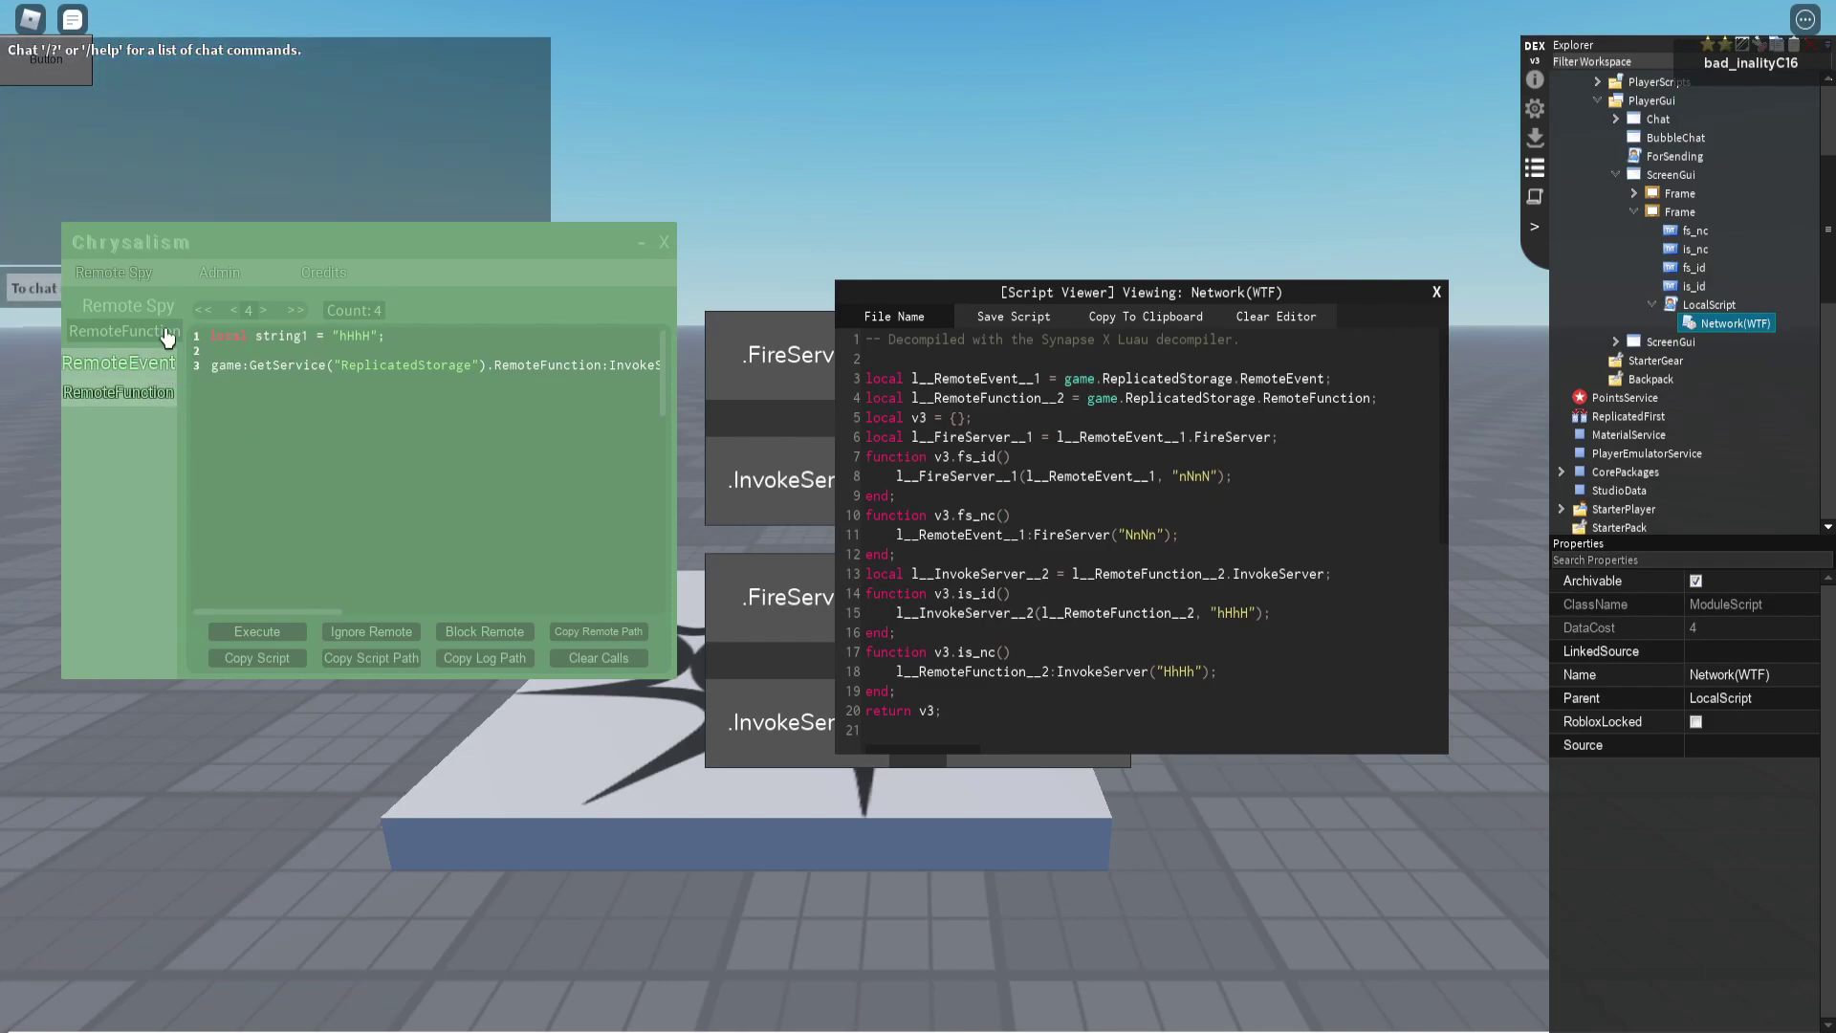
{"action": "left_click_drag", "start_coordinate": [422, 254], "coordinate": [444, 562]}
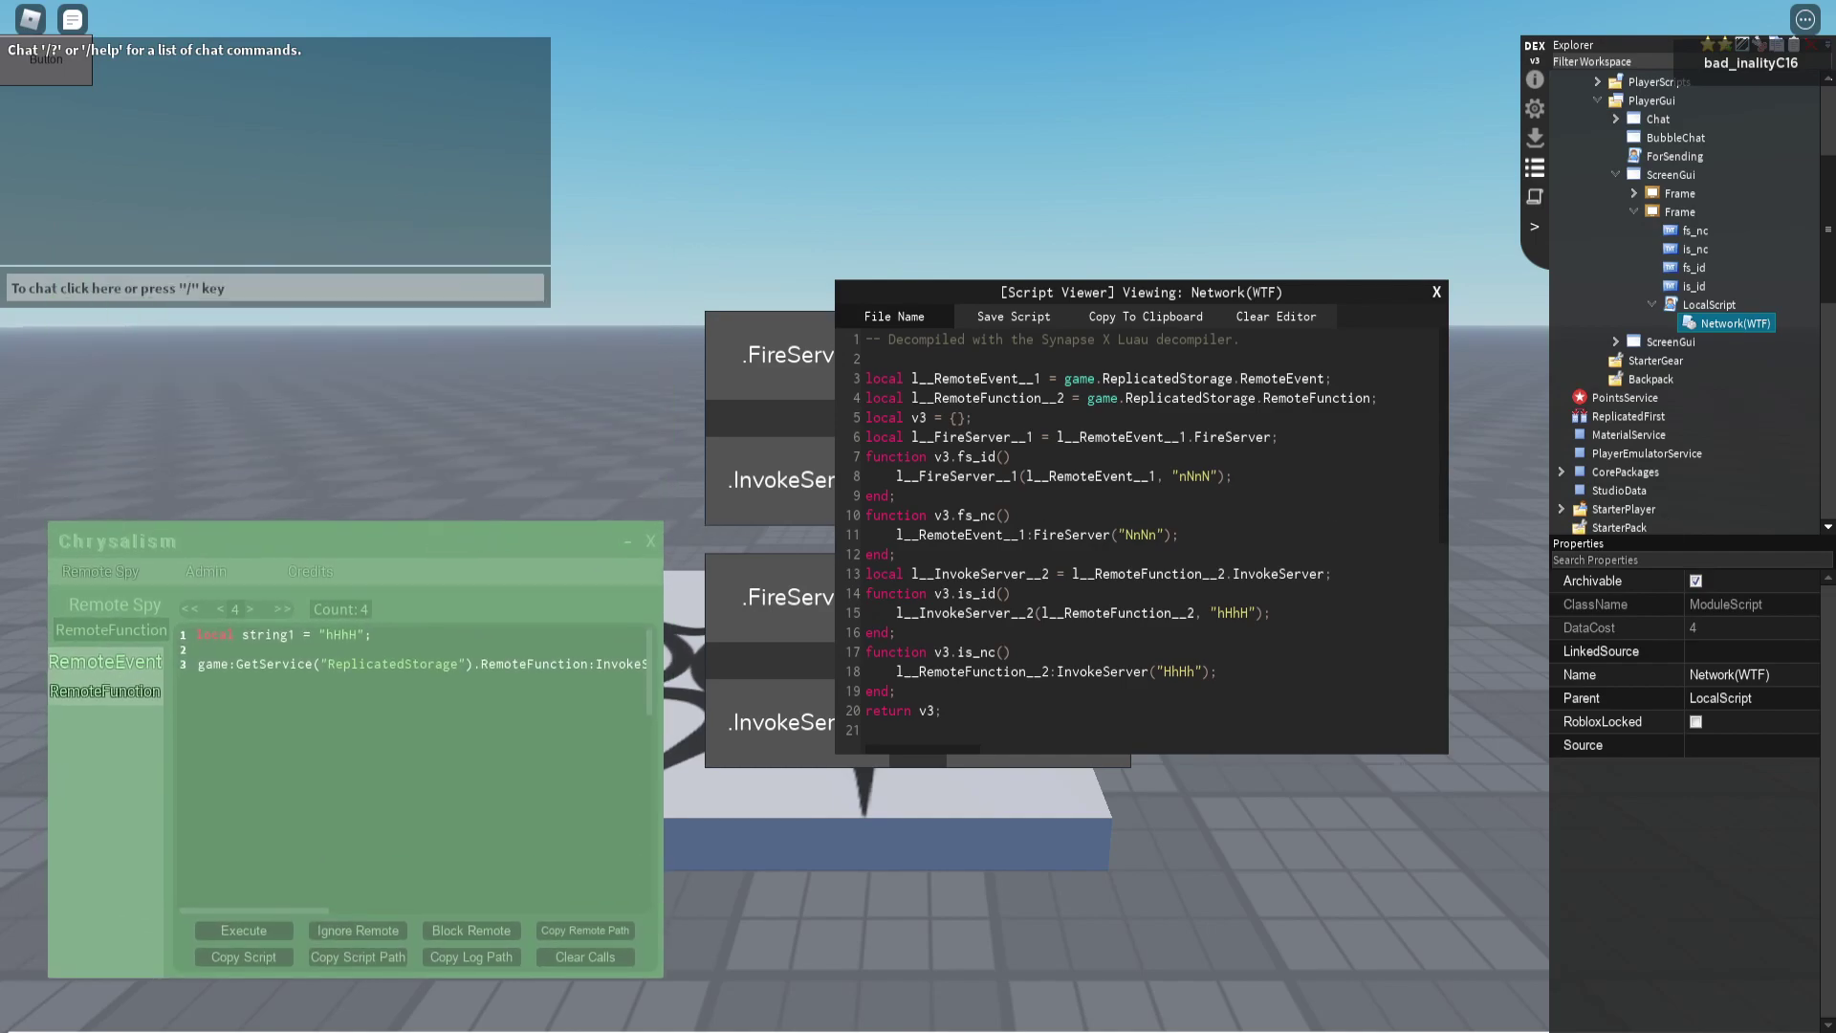